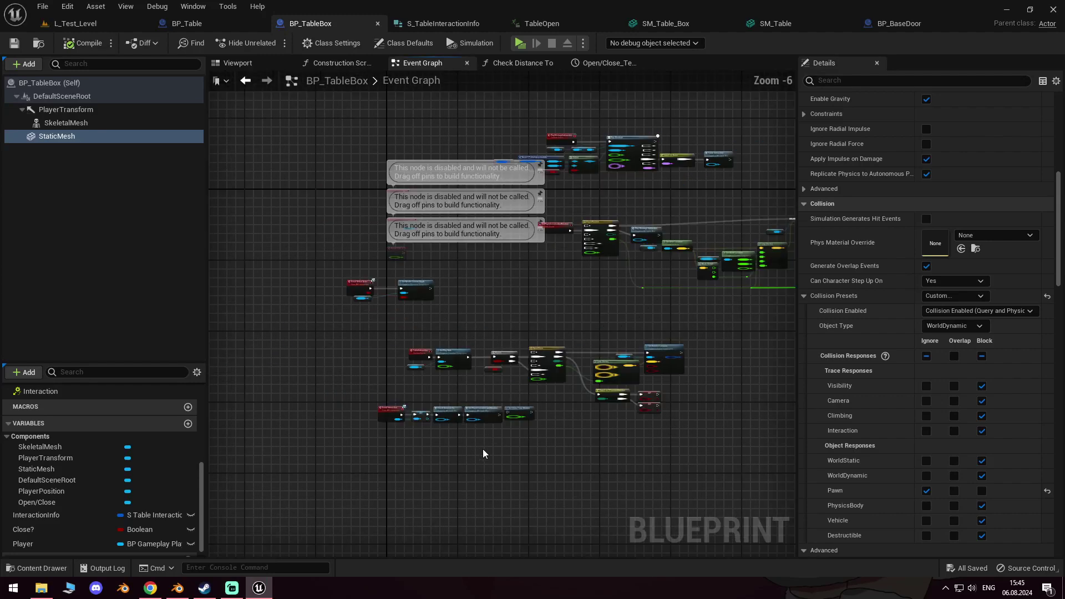
Step: Delete the Set Global Time Dilation node from the BP_TableBox event graph
left_click_drag(539, 362, 454, 463)
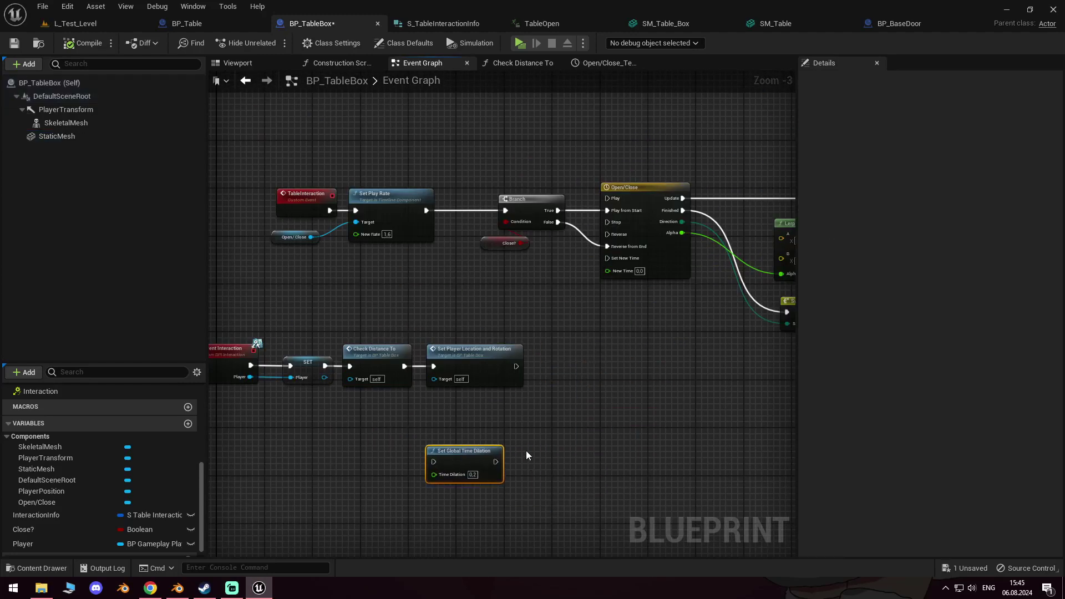
key("Delete")
right_click_drag(523, 445, 610, 411)
scroll(468, 328, "down", 1)
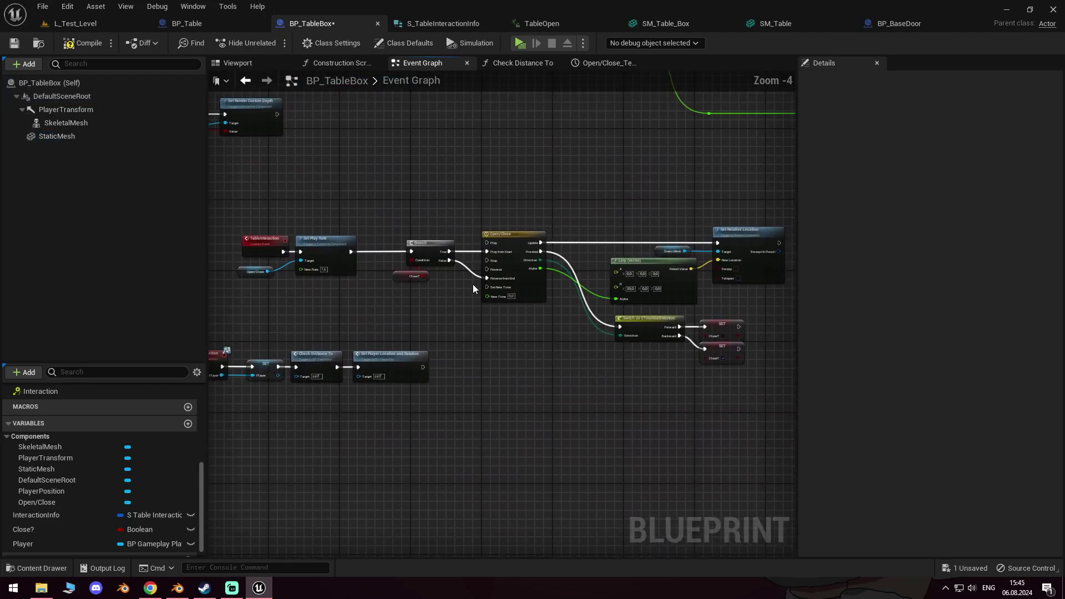
scroll(435, 269, "up", 4)
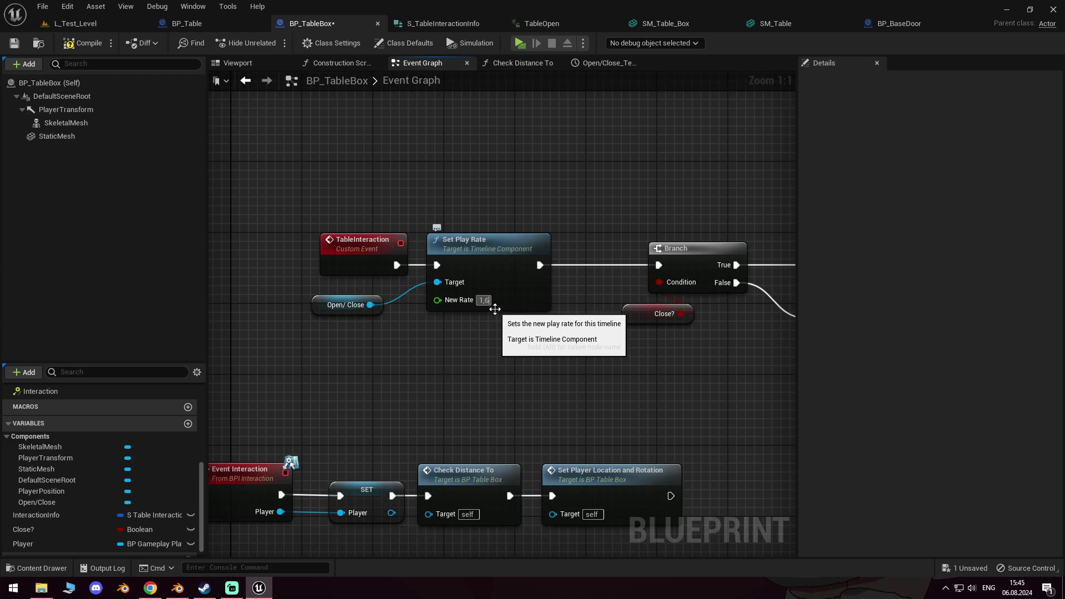
Step: Give the Set Play Rate node the comment 'OpenPlayRate'
right_click_drag(492, 333, 513, 320)
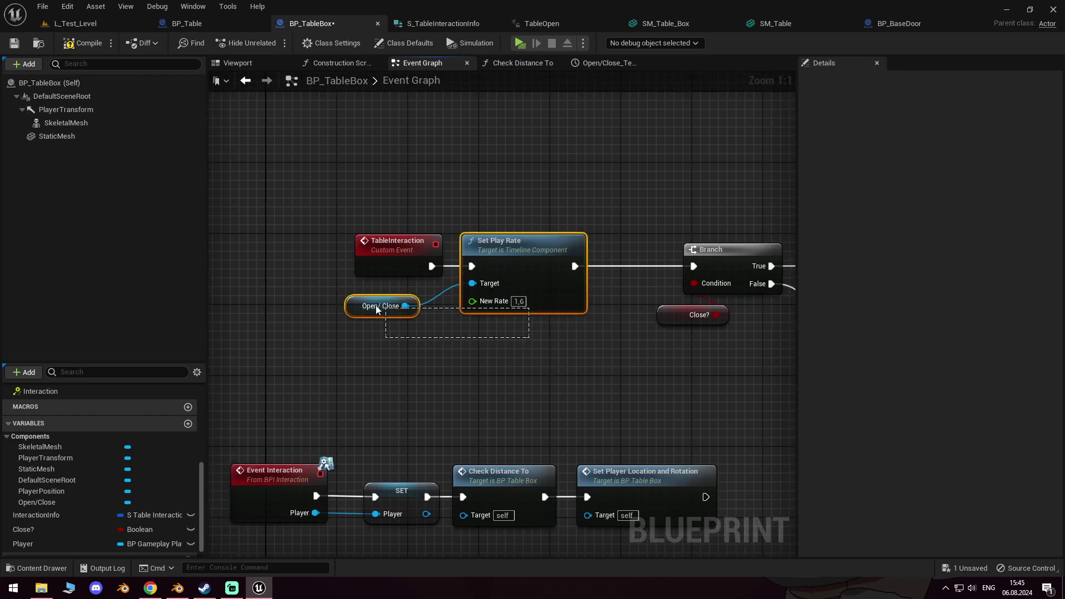
left_click_drag(529, 337, 378, 306)
left_click(491, 244)
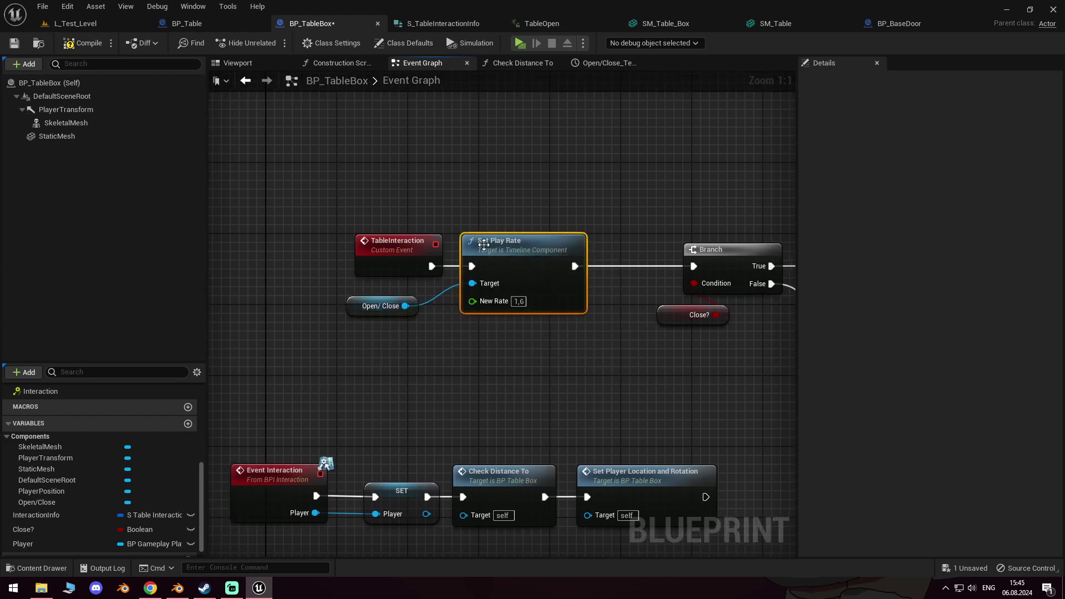
left_click(471, 230)
type("OpenPl")
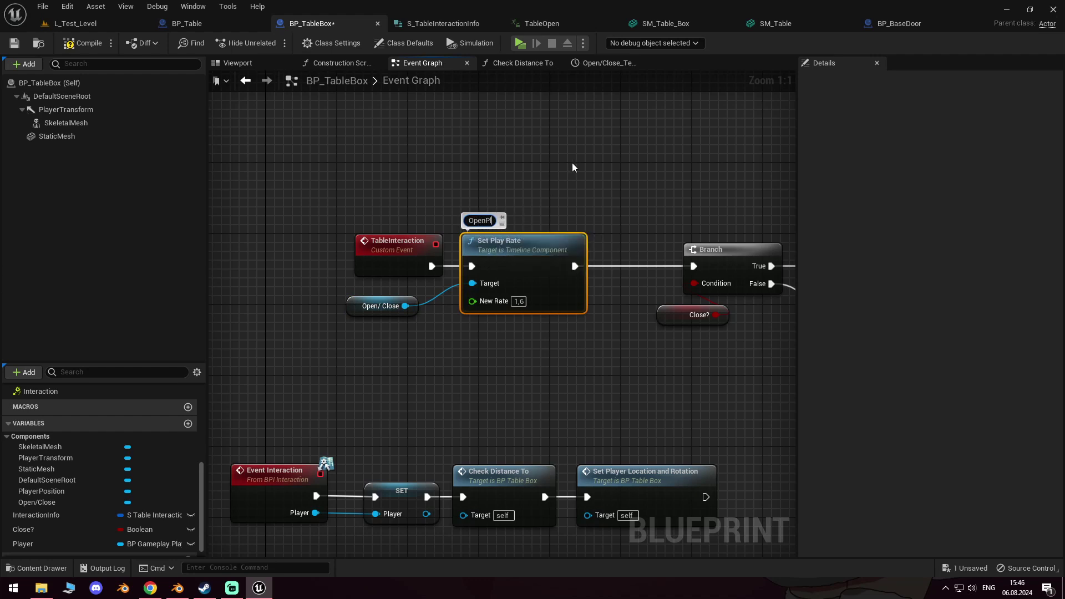
type("ayRate")
key("Return")
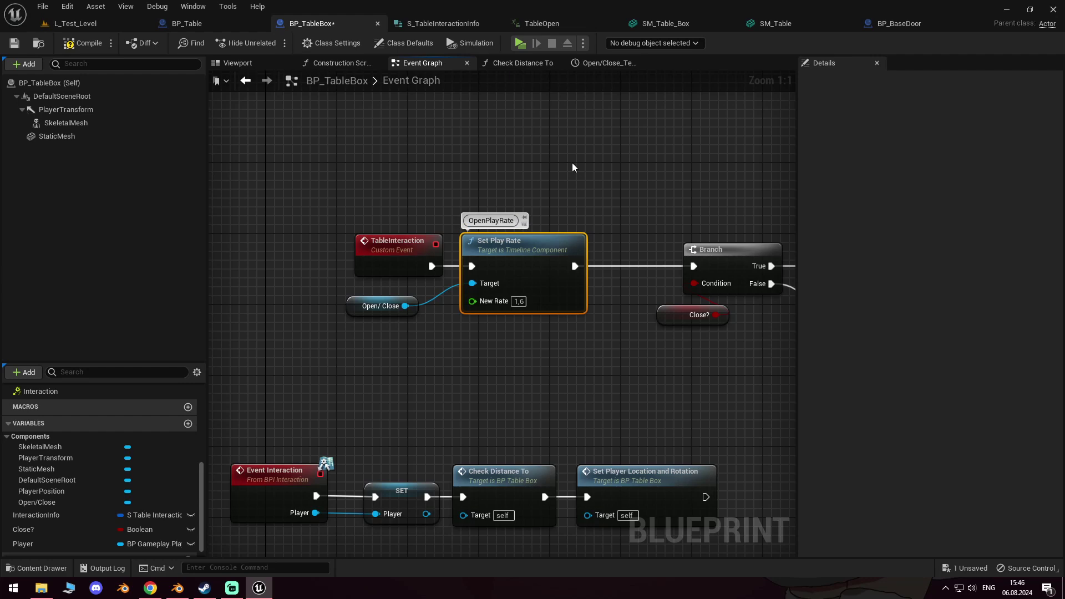
right_click_drag(546, 369, 495, 260)
scroll(527, 328, "down", 2)
scroll(501, 324, "down", 1)
Step: Paste the First Person Camera SET Use Pawn Control Rotation nodes beside the PlayerPosition timeline
right_click_drag(556, 375, 560, 373)
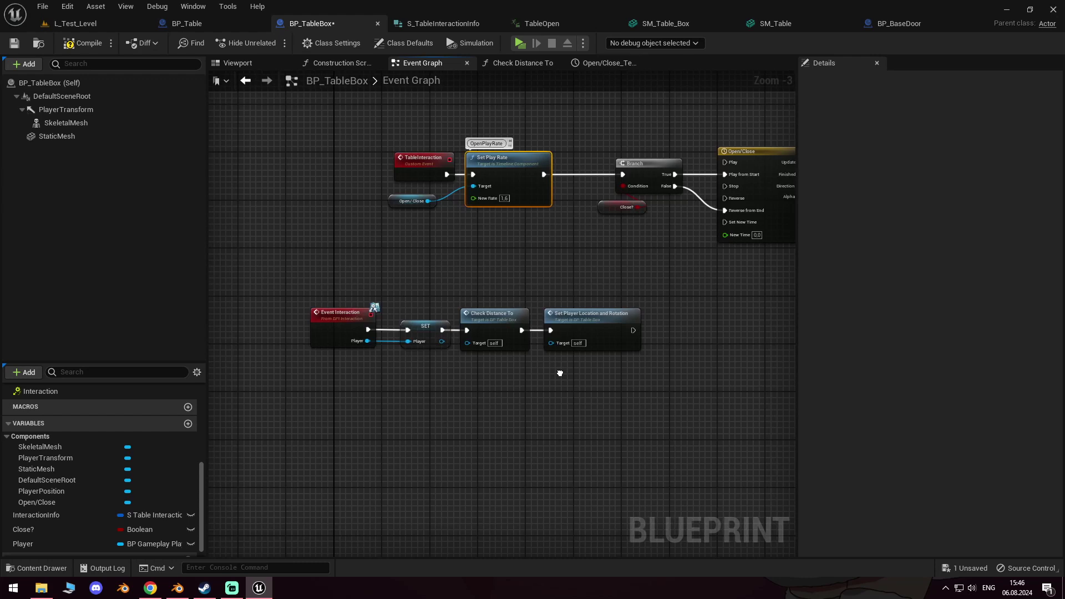
right_click_drag(559, 374, 531, 373)
left_click(473, 391)
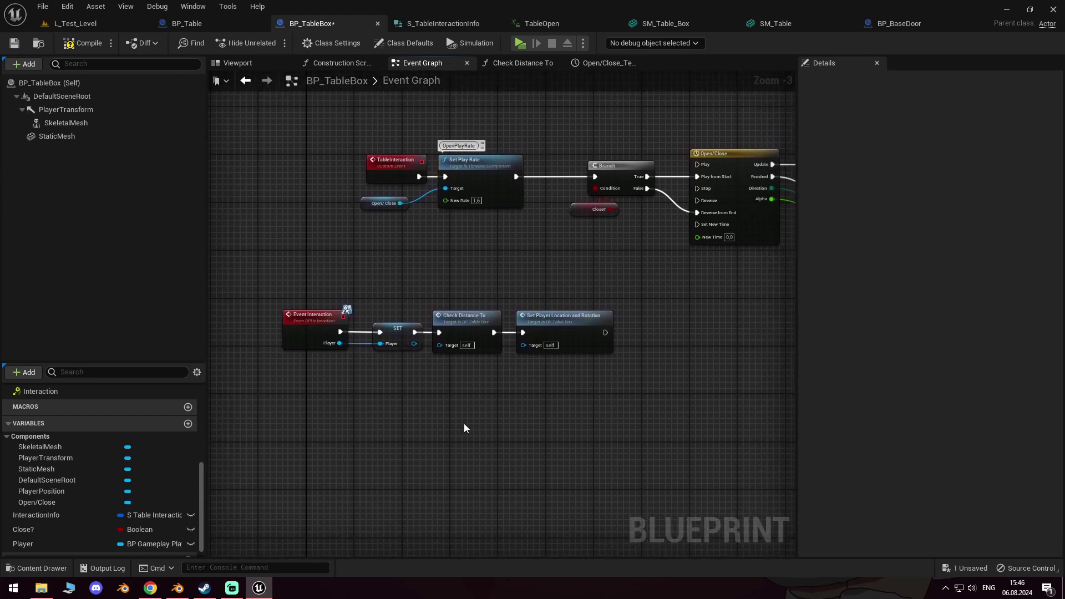
key("ctrl+v")
right_click_drag(433, 394, 371, 371)
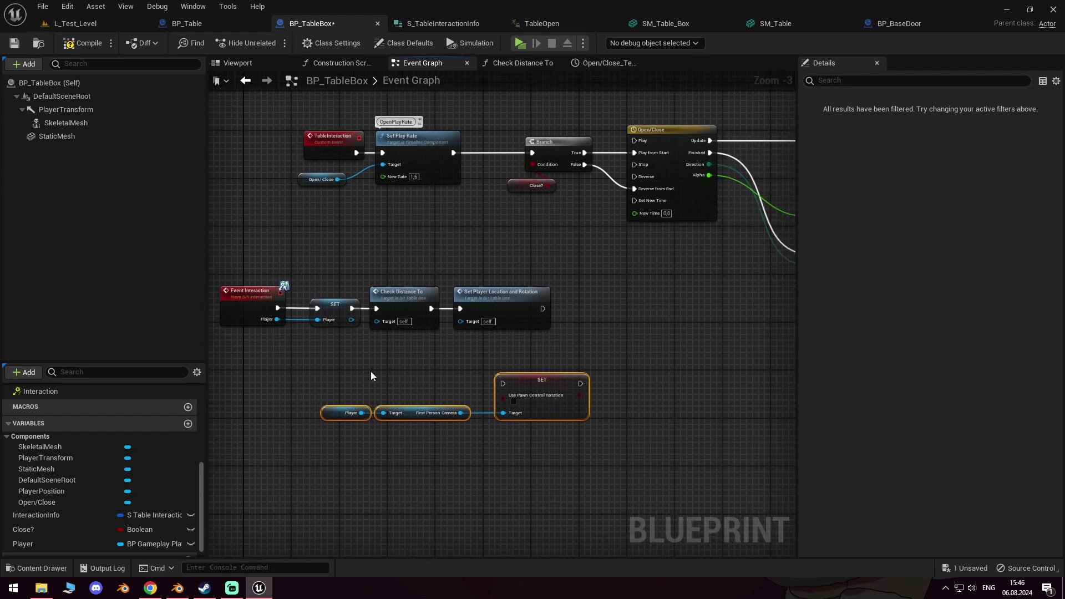
left_click_drag(527, 385, 652, 398)
mouse_move(680, 425)
right_mouse_down()
mouse_move(460, 397)
mouse_move(443, 420)
right_mouse_up()
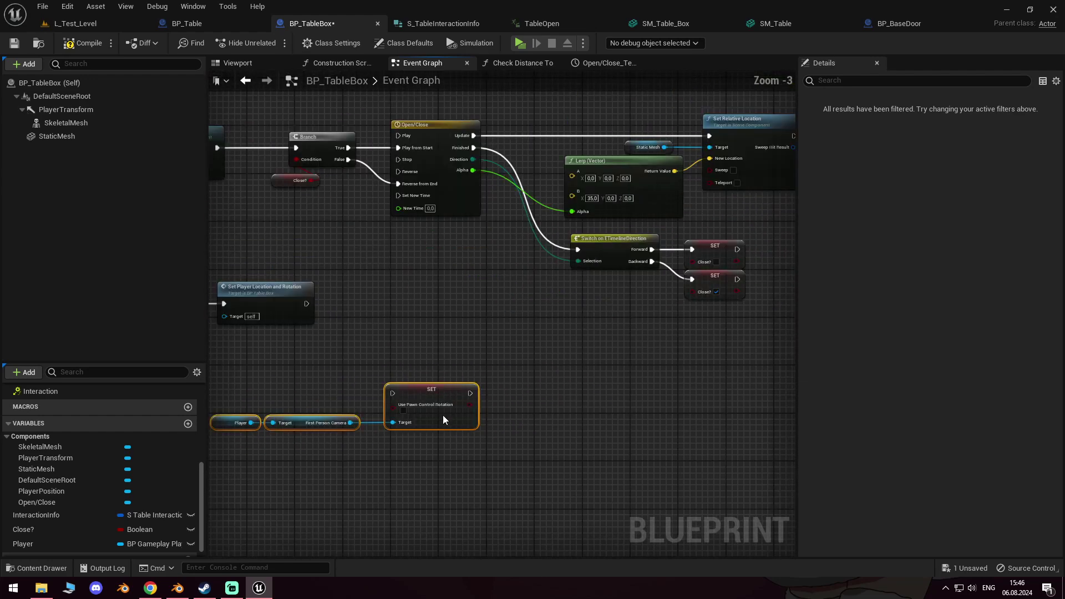
mouse_move(400, 336)
right_mouse_down()
mouse_move(608, 373)
mouse_move(483, 388)
right_mouse_up()
scroll(608, 374, "down", 2)
left_click_drag(487, 408, 897, 271)
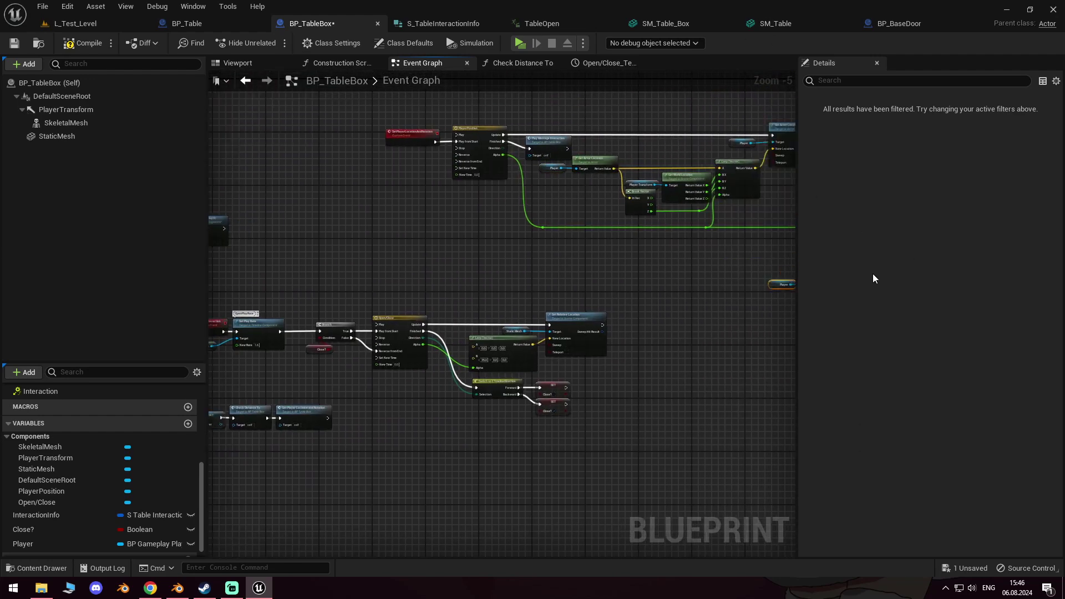
left_click_drag(897, 275, 596, 257)
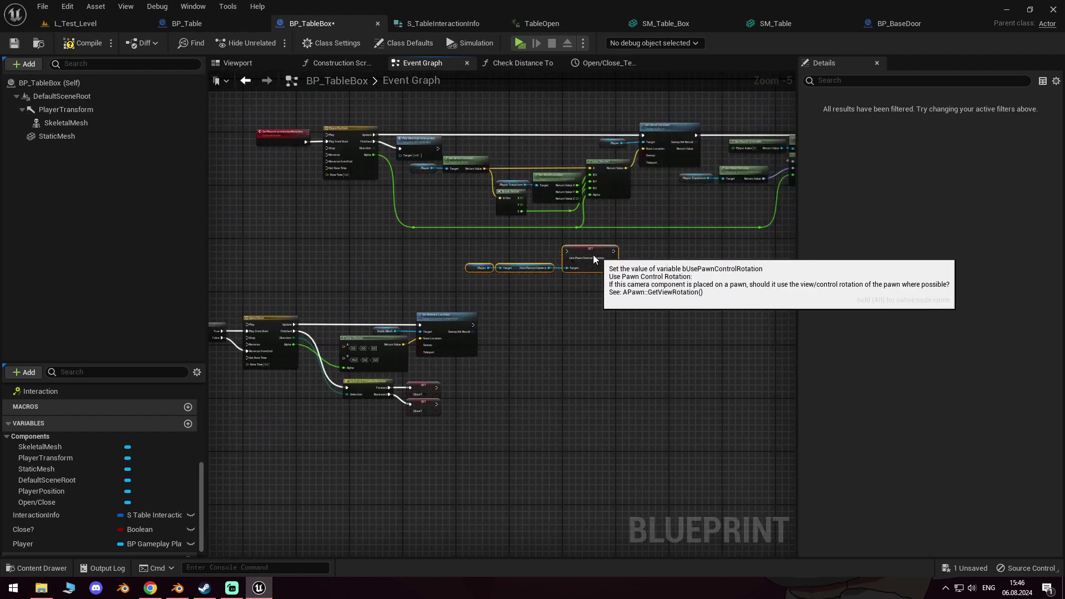
scroll(596, 258, "up", 3)
left_click_drag(658, 315, 390, 218)
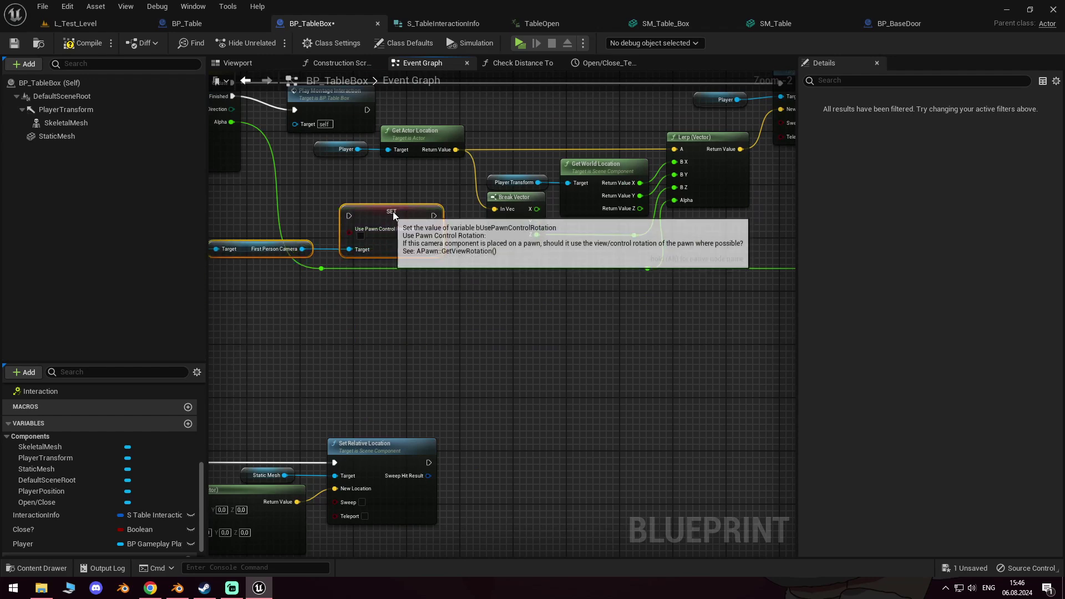
Step: Wire Play Montage Interaction into the pasted Use Pawn Control Rotation setter
right_click_drag(390, 217, 554, 344)
left_click_drag(514, 342, 527, 243)
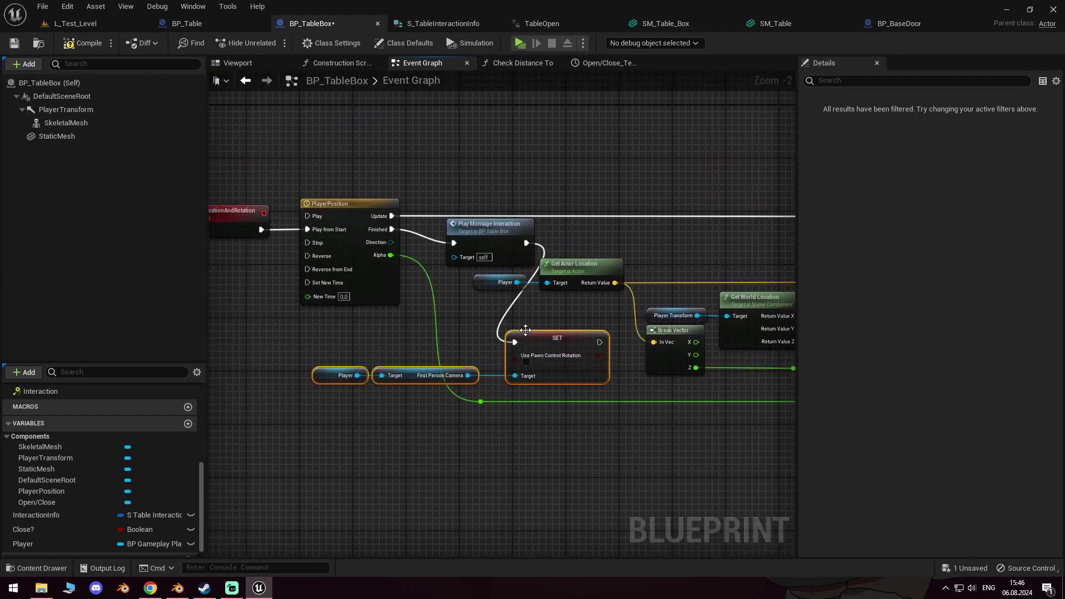
left_click_drag(548, 367, 555, 346)
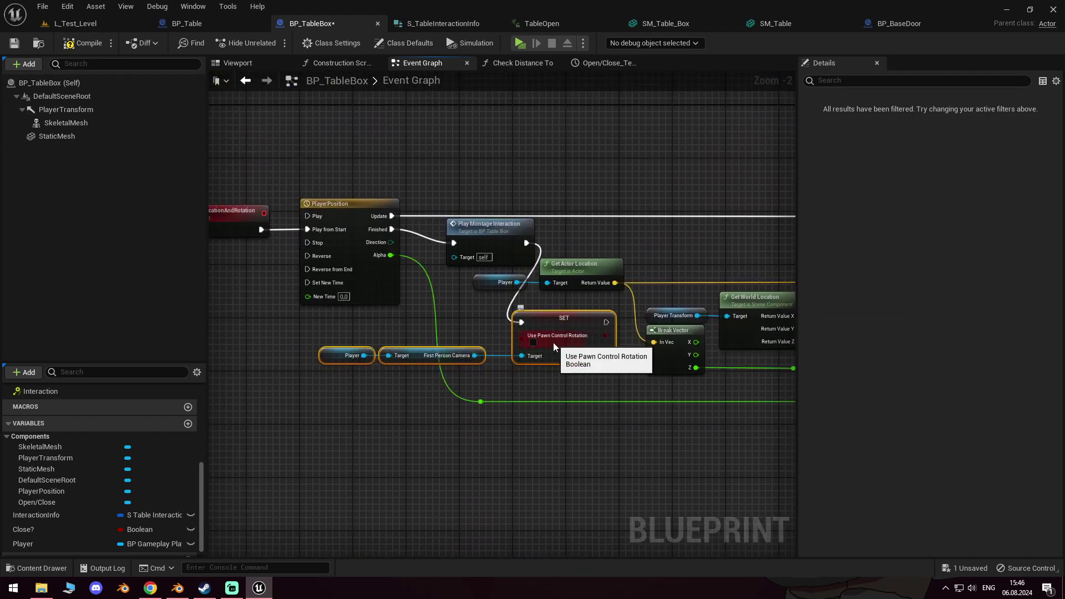
scroll(549, 341, "down", 2)
scroll(531, 256, "down", 1)
scroll(531, 252, "up", 2)
scroll(598, 165, "up", 1)
Step: Add a second setter with Use Pawn Control Rotation checked, driven by the montage's On Completed
key("ctrl+v")
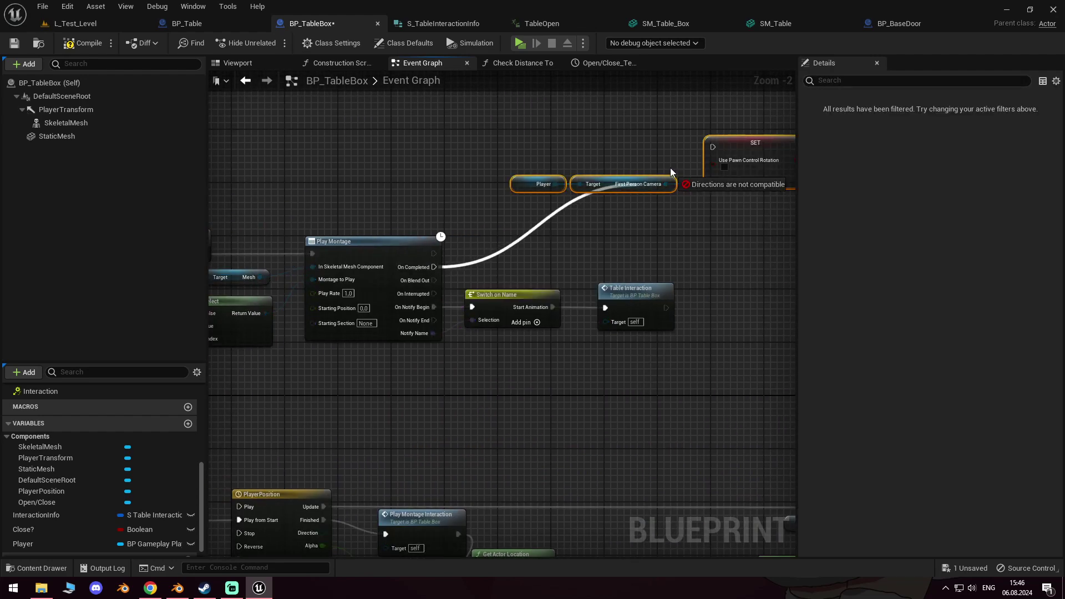
left_click_drag(427, 267, 713, 147)
left_click(725, 167)
left_click_drag(732, 222, 551, 137)
scroll(552, 137, "down", 3)
right_click_drag(644, 333, 558, 276)
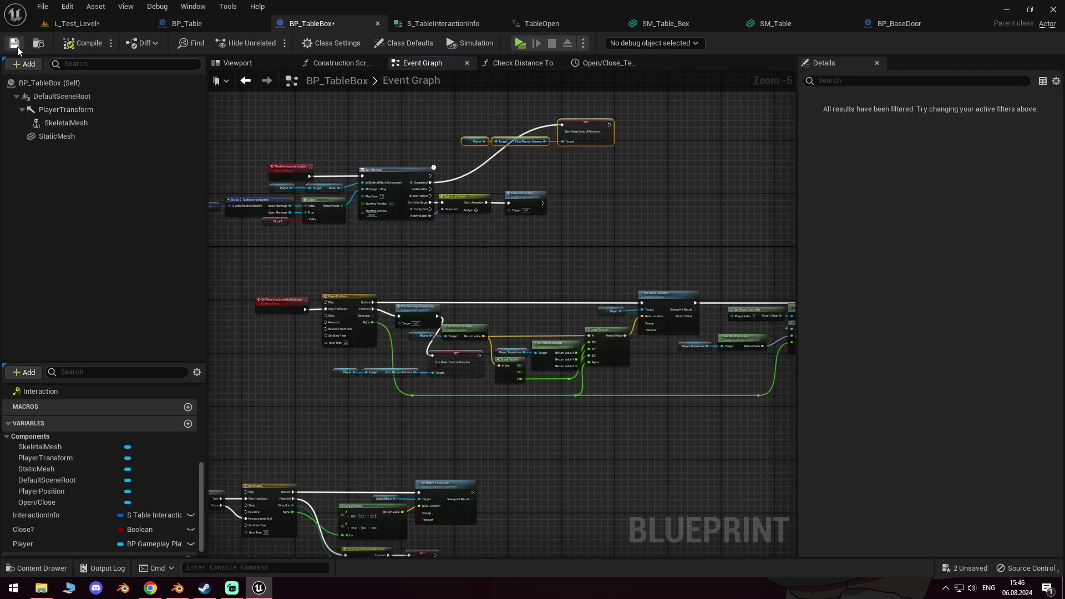
Step: Run a standalone playtest, opening and closing the desk drawer, then exit to the editor
key("alt+p")
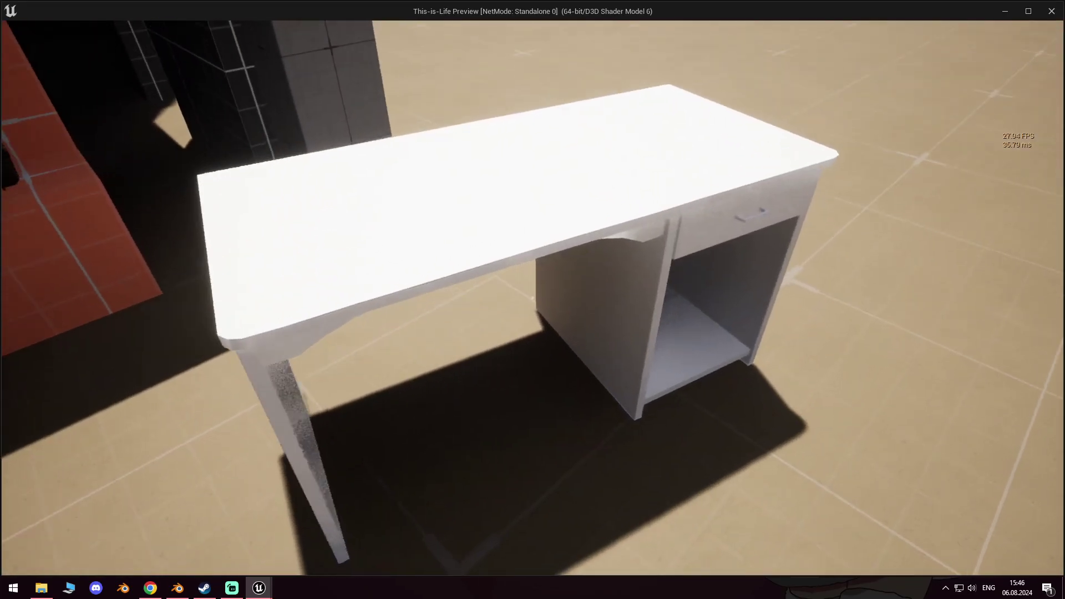
key("e")
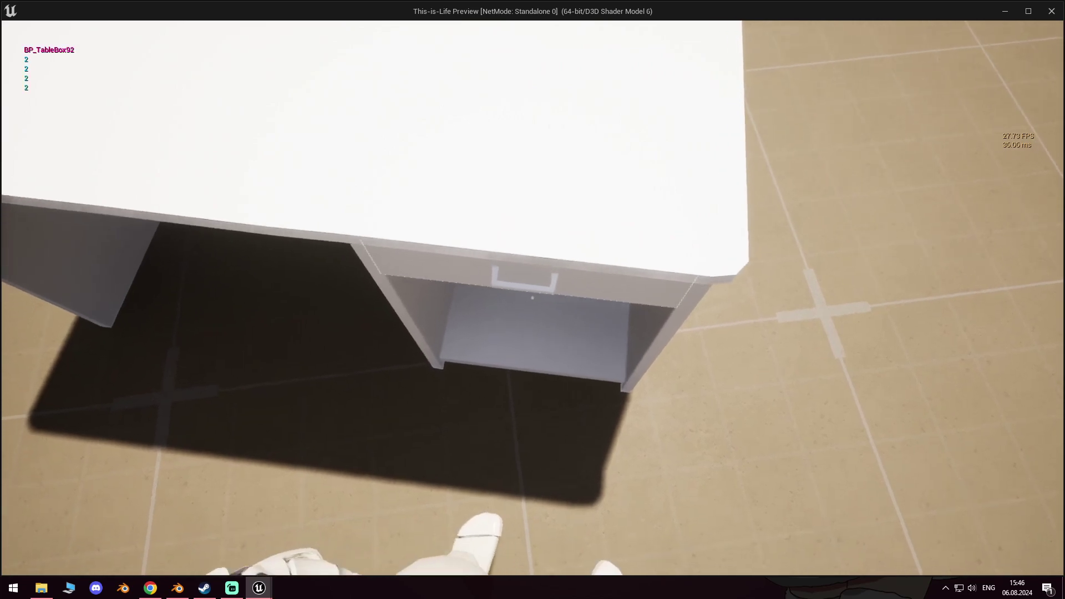
key("e")
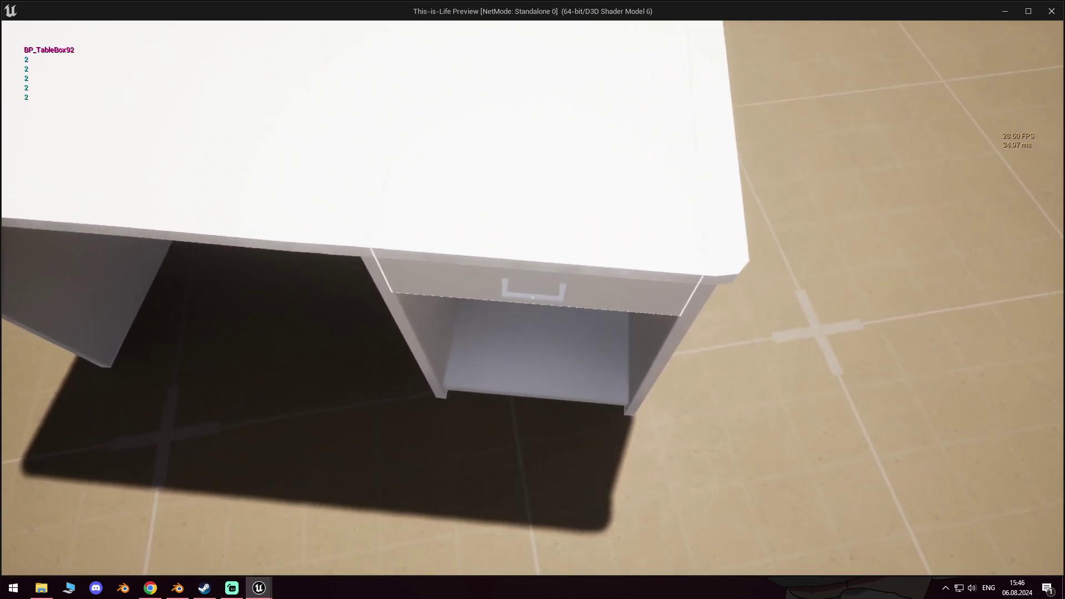
key("e")
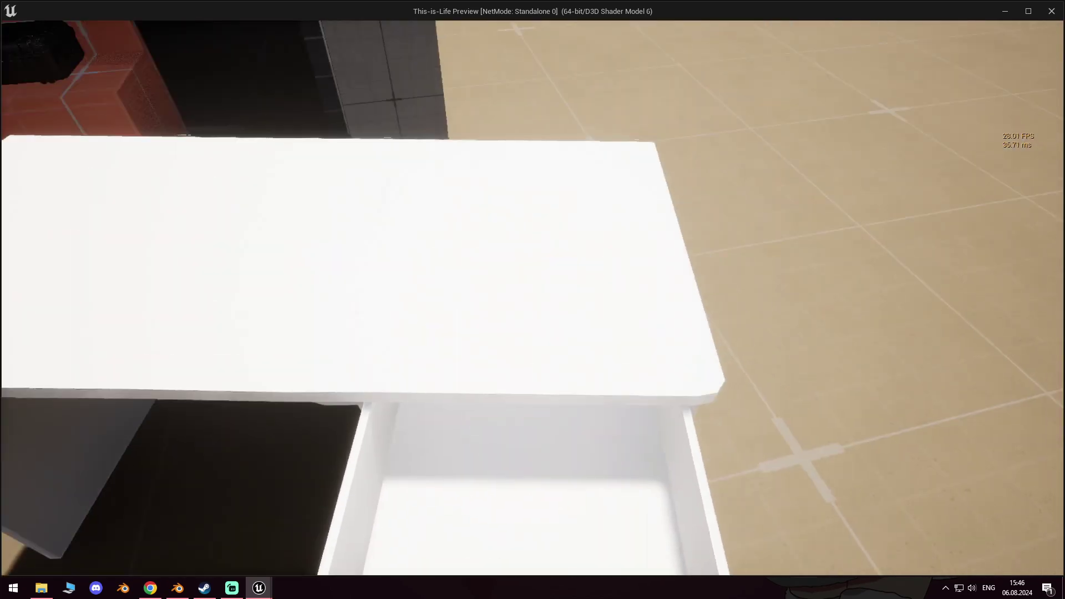
key("e")
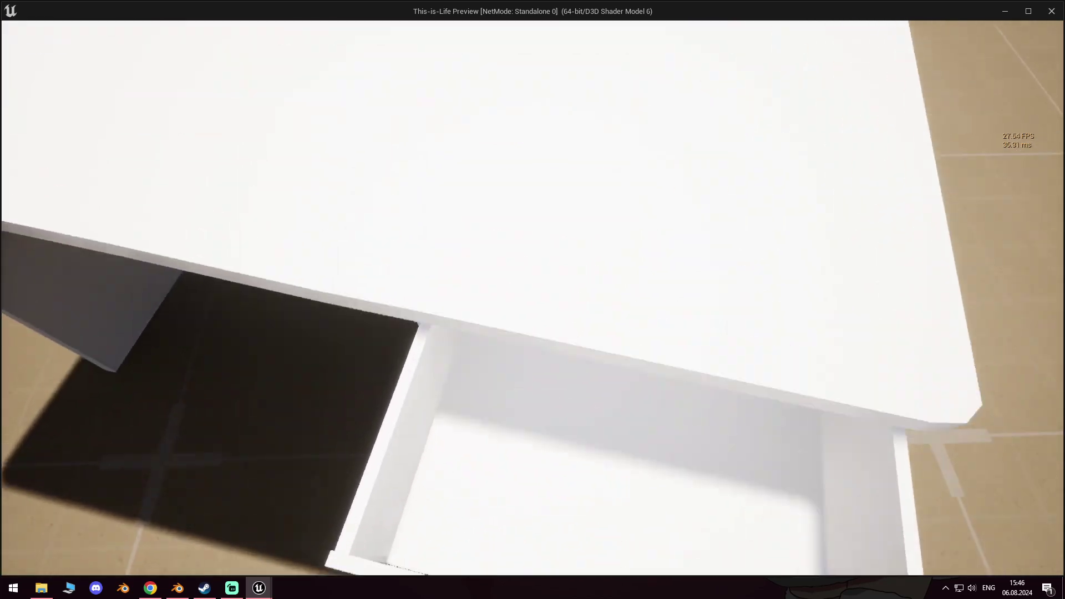
key("e")
key("e")
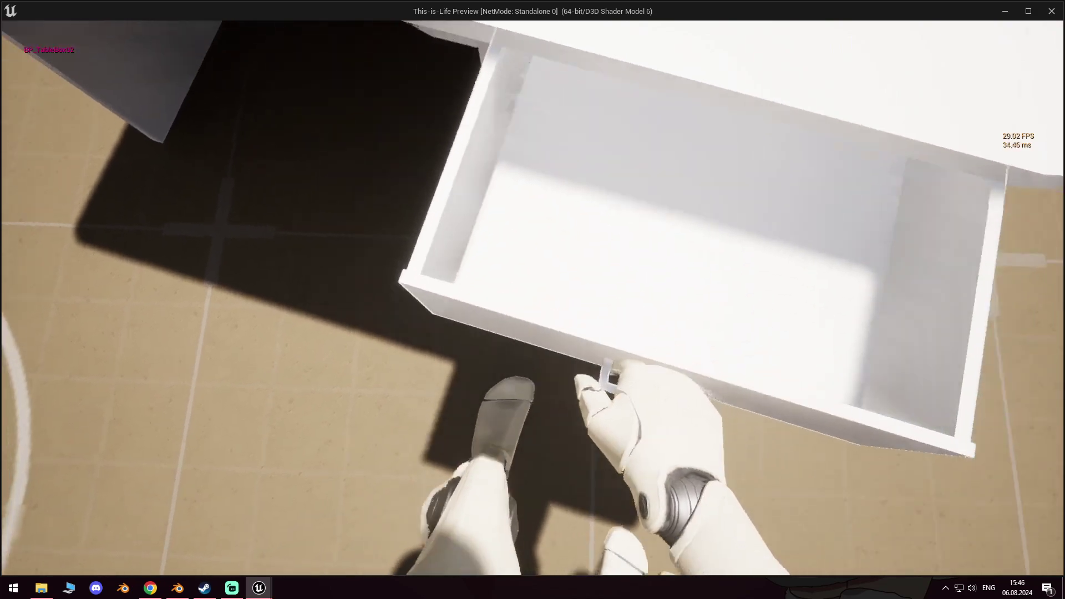
key("Escape")
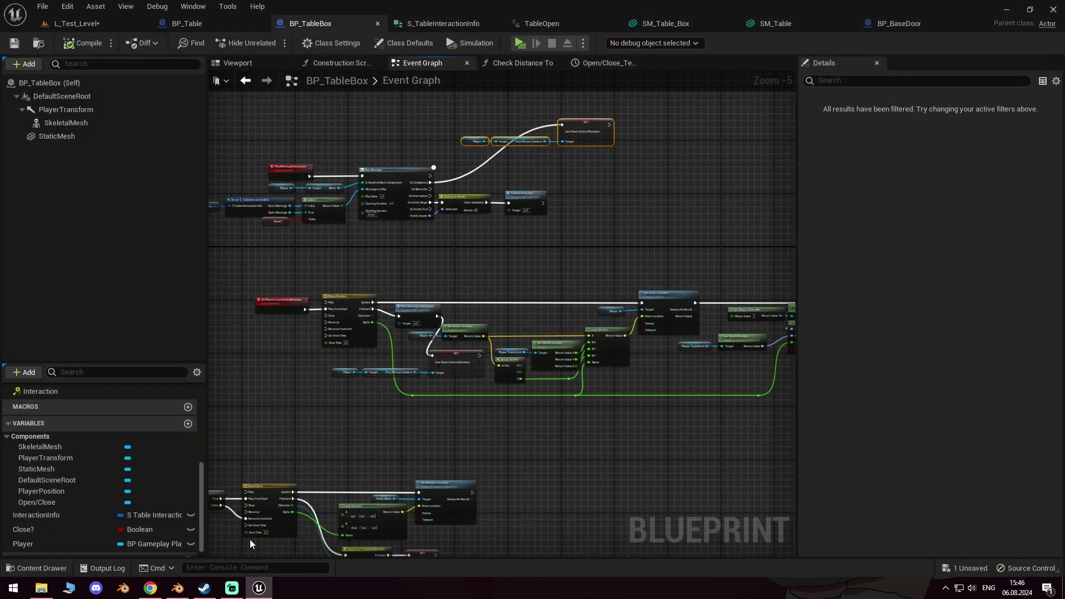
left_click(176, 591)
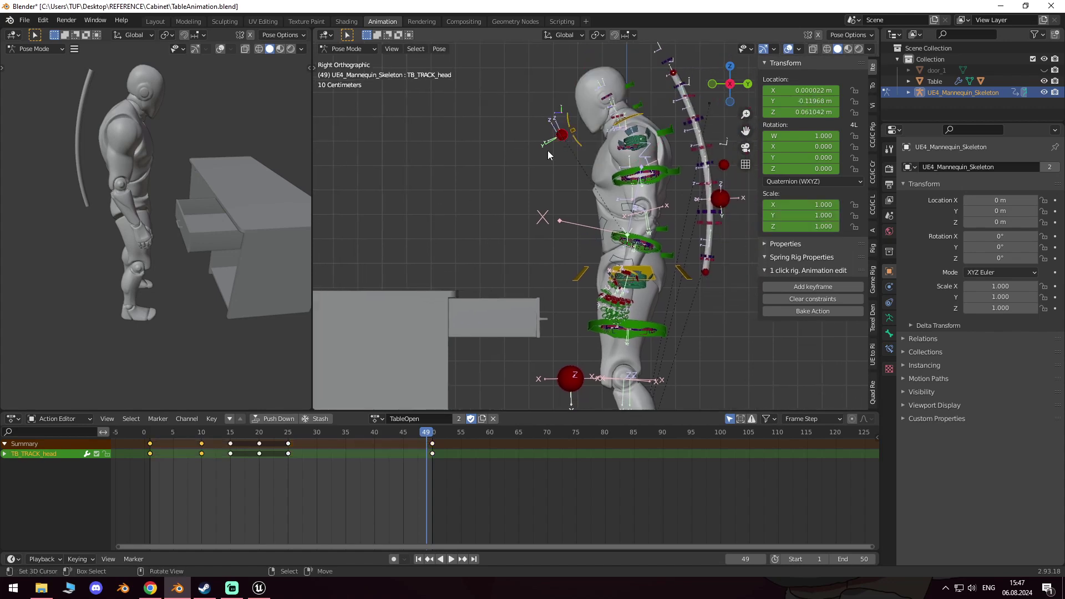
Step: Preview the TableOpen animation playing from frame 4
left_click(162, 435)
key("space")
left_click_drag(162, 437, 191, 441)
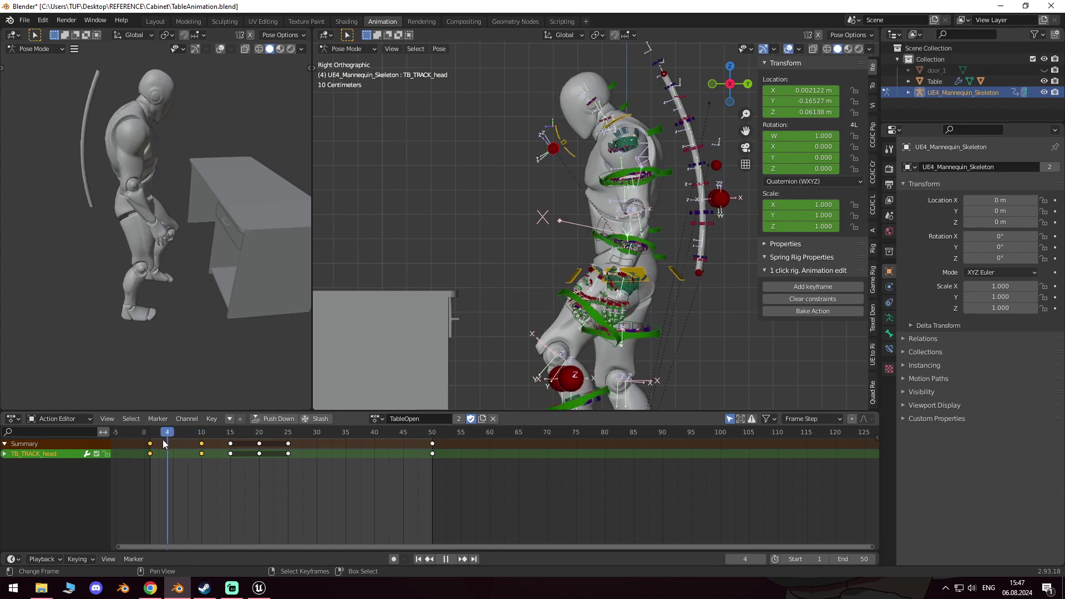
left_click(191, 441)
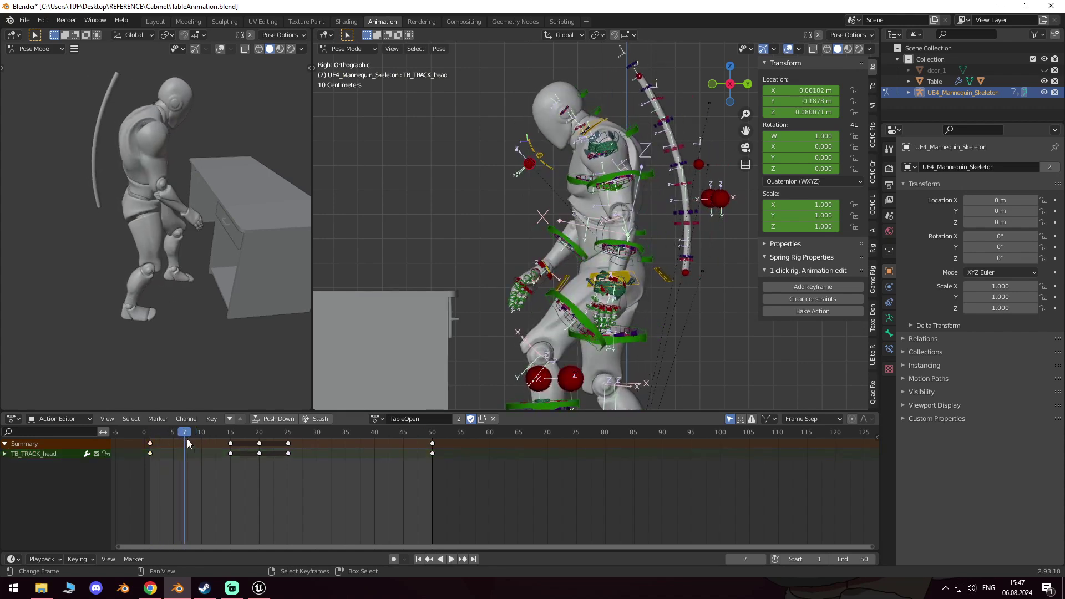
key("space")
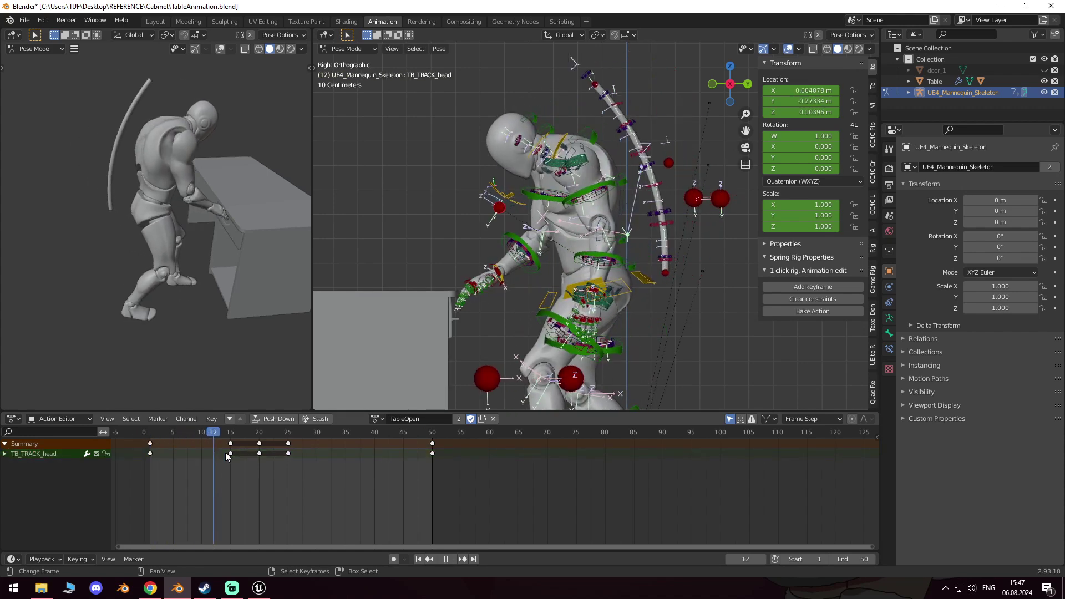
key("space")
Step: With Auto Keying on, reposition TB_TRACK_head at frame 15 and delete its keys at frames 20 and 25
key("KP_1")
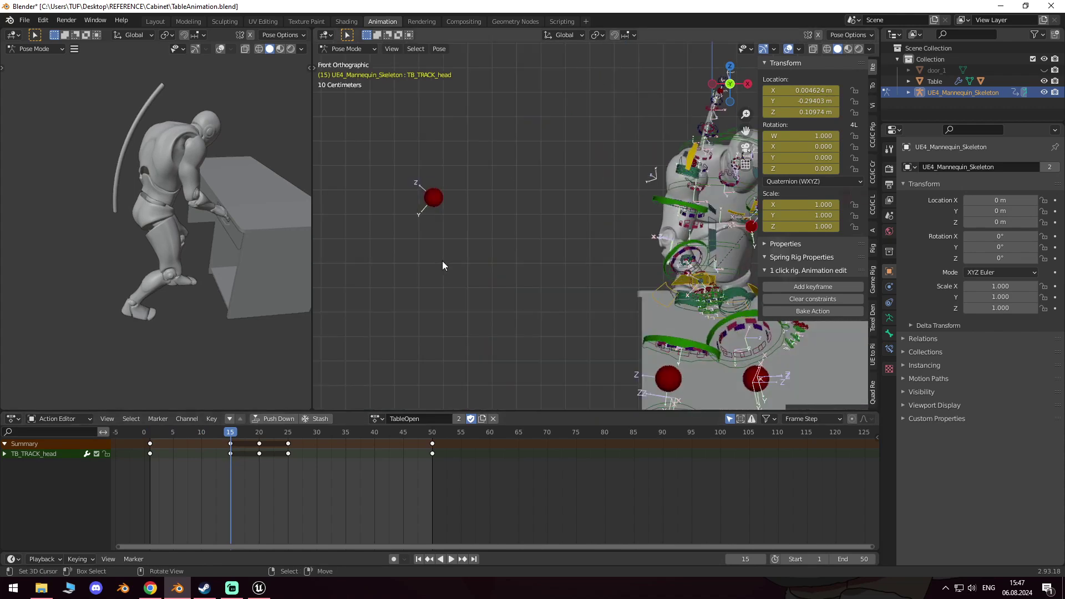
key("KP_Decimal")
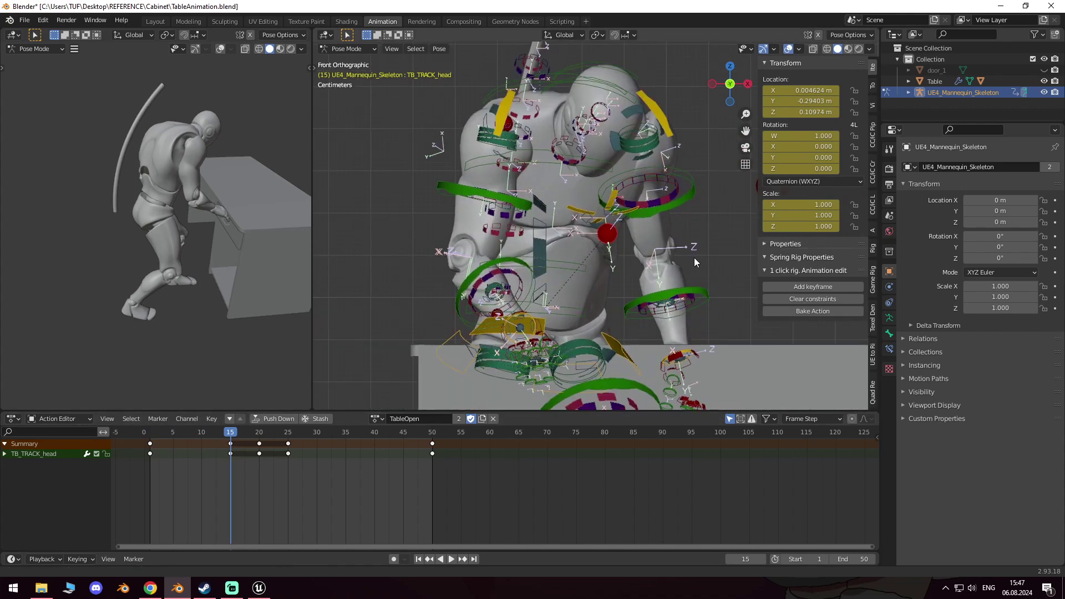
left_click(393, 559)
key("g")
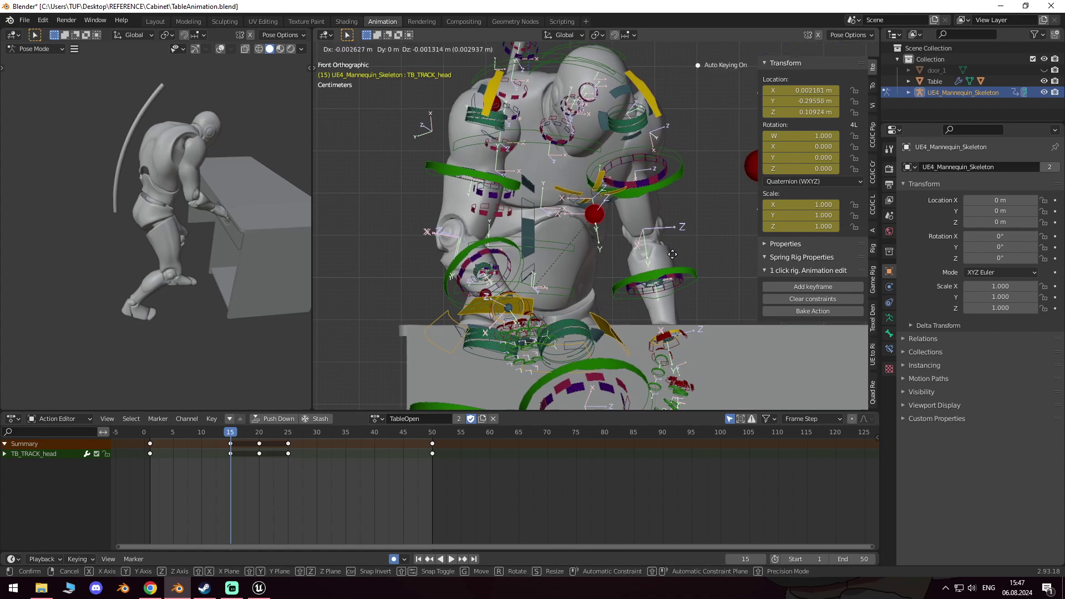
left_click(637, 255)
left_click(242, 435)
key("space")
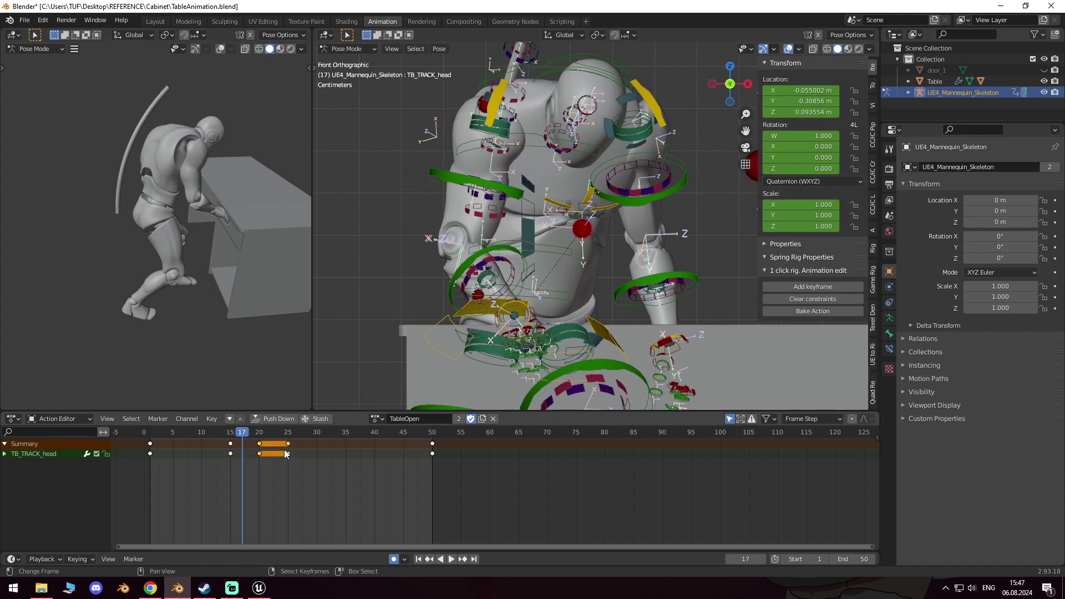
key("Delete")
Step: Key a new head-track position at frame 30 and replay the animation from the side view
key("space")
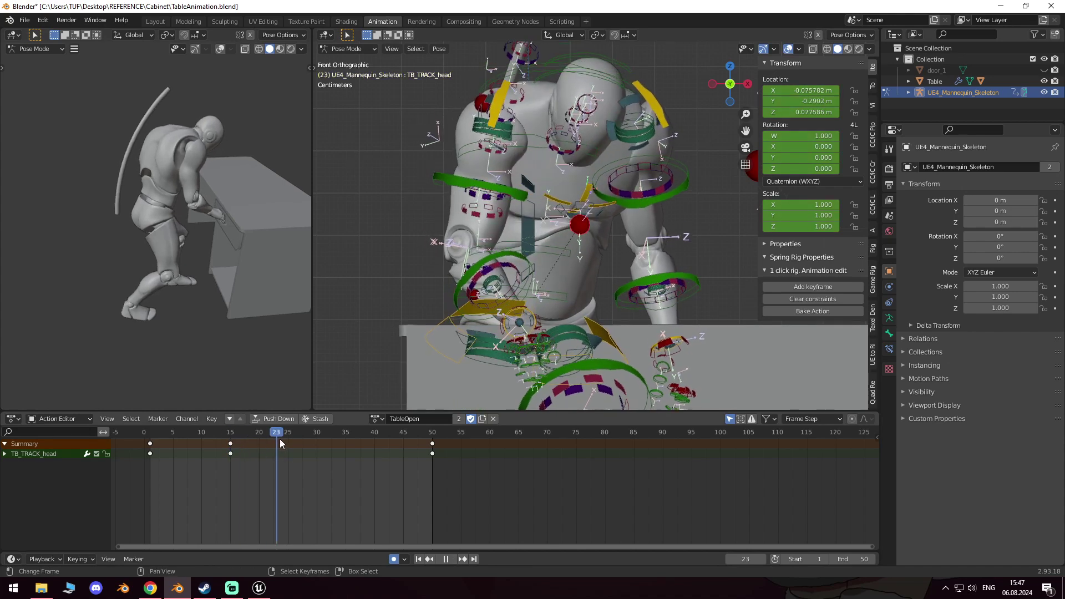
key("space")
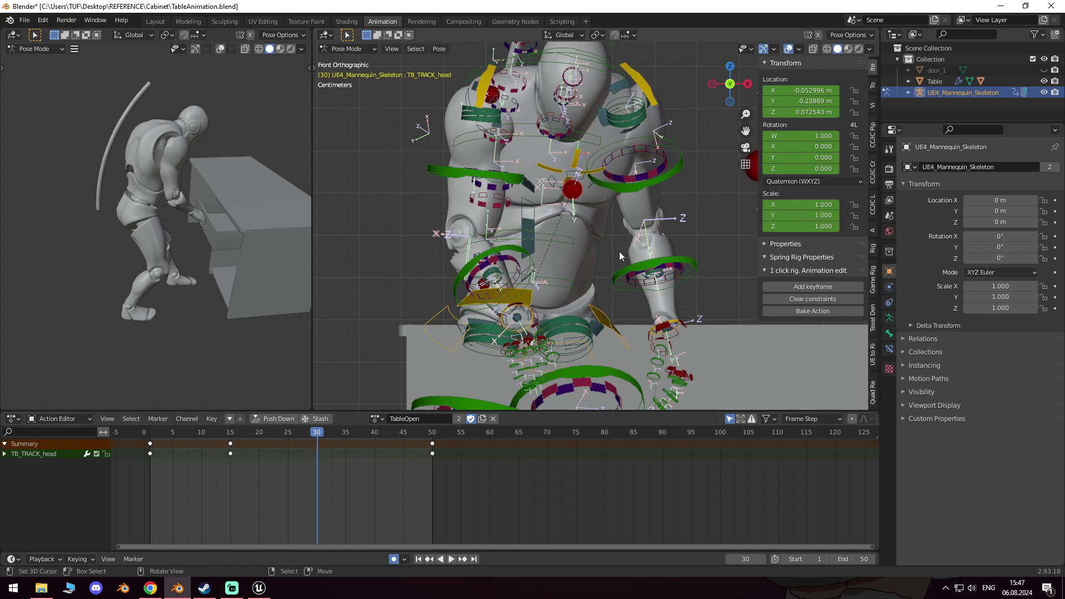
key("g")
left_click(605, 255)
middle_click_drag(604, 254, 508, 248)
key("KP_3")
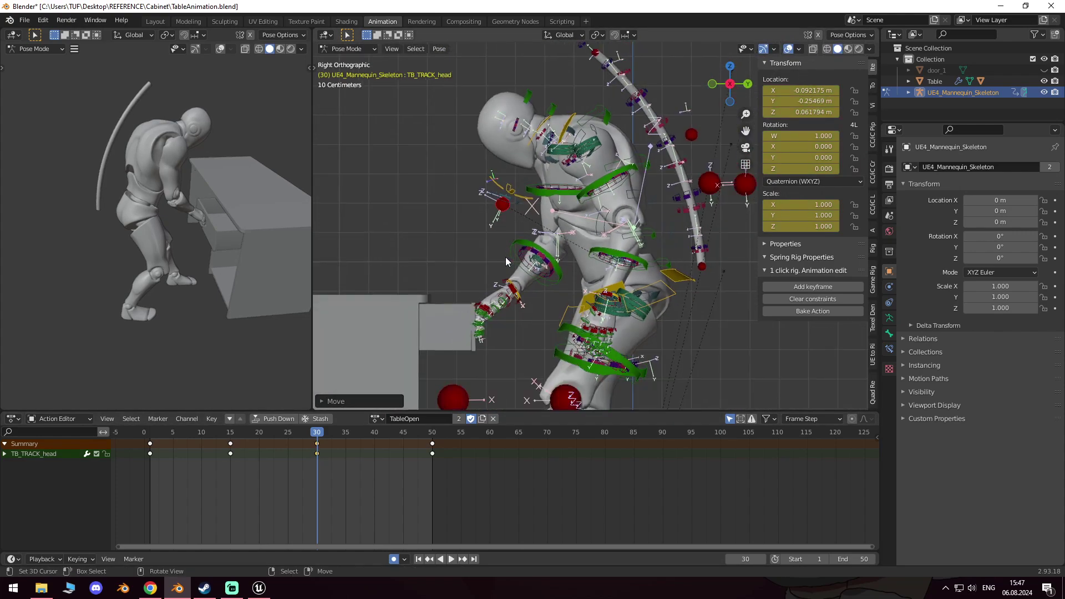
key("space")
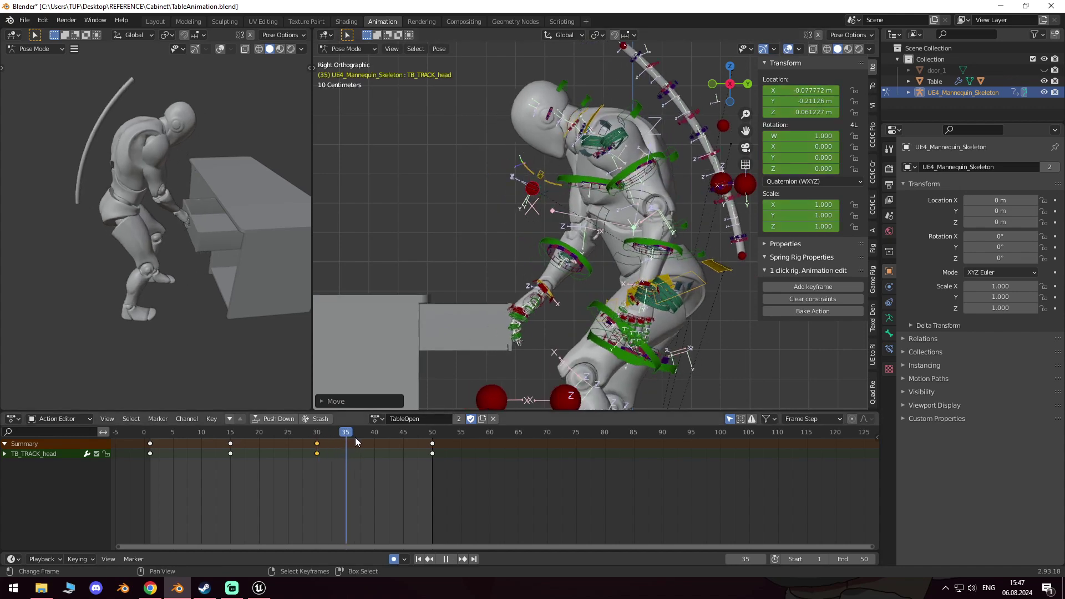
key("space")
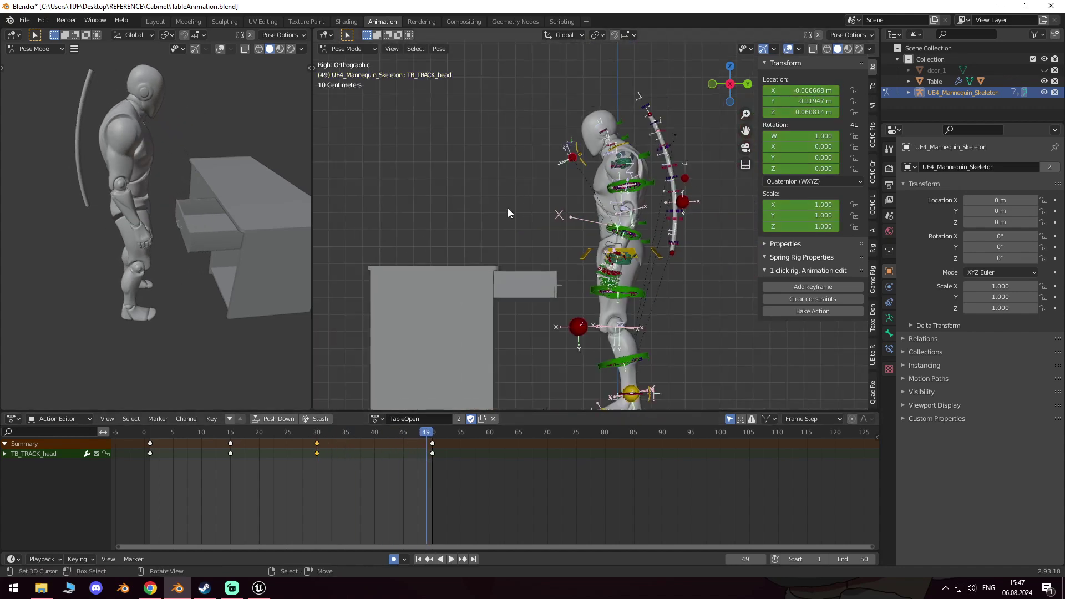
Step: Export the TableOpen animation with the Mr Mannequins FBX exporter
left_click(24, 19)
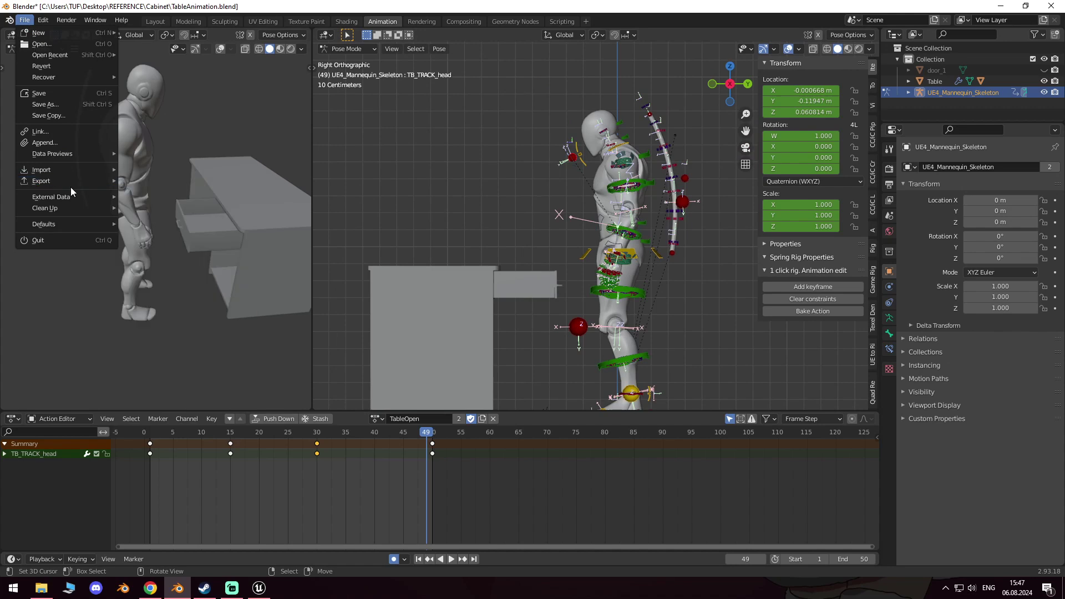
mouse_move(46, 182)
left_click(147, 335)
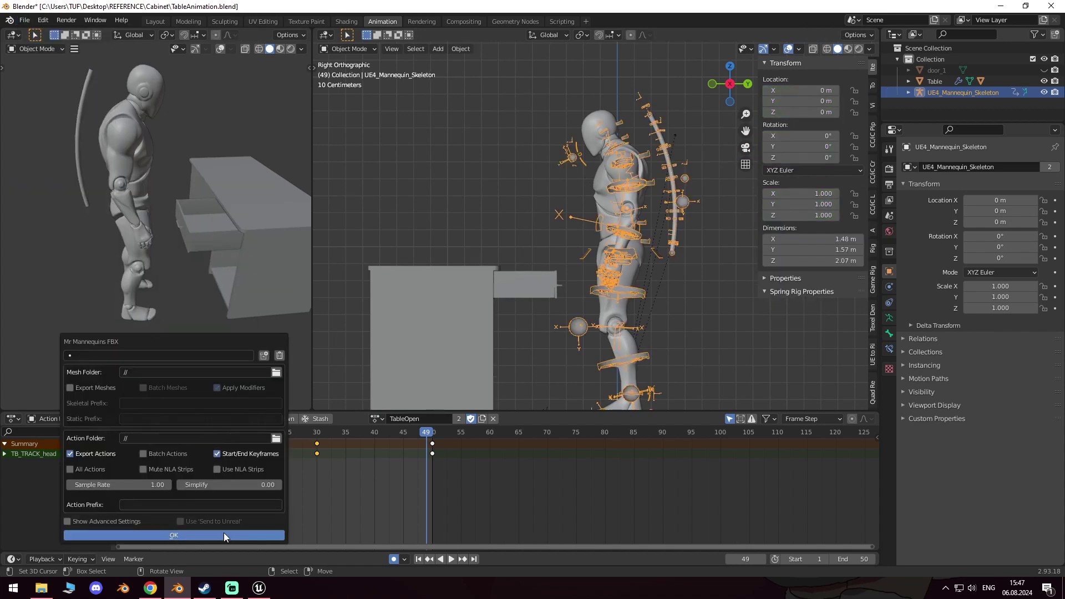
left_click(261, 591)
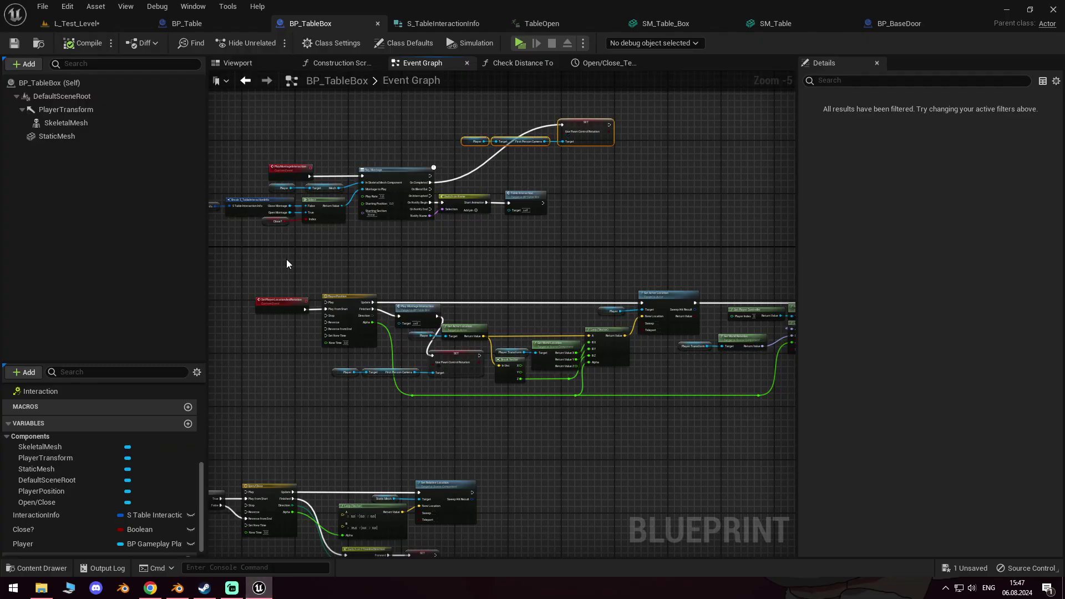
Step: Save the BP_TableBox blueprint
right_click_drag(286, 258, 452, 268)
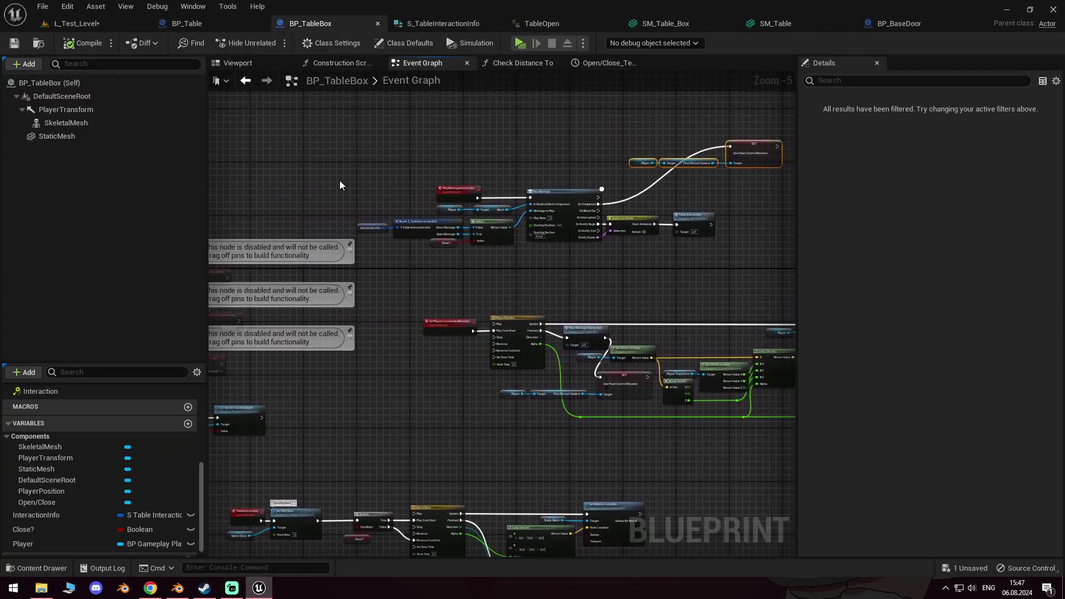
left_click(20, 44)
right_click_drag(580, 285, 561, 237)
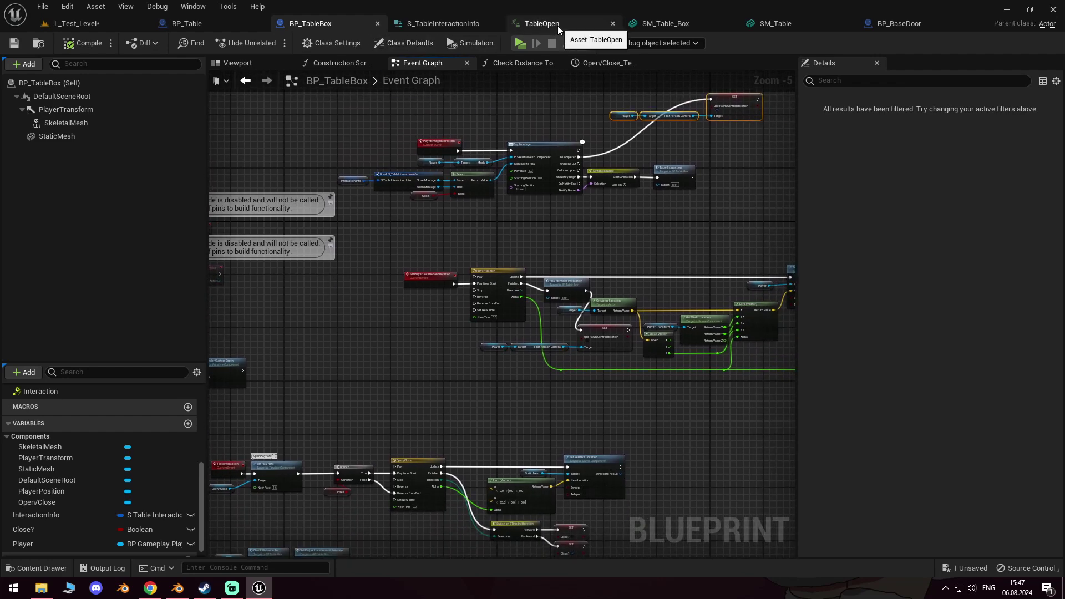
Step: Reimport the TableOpen animation from its exported FBX and go back to L_Test_Level
left_click(557, 26)
left_click(251, 45)
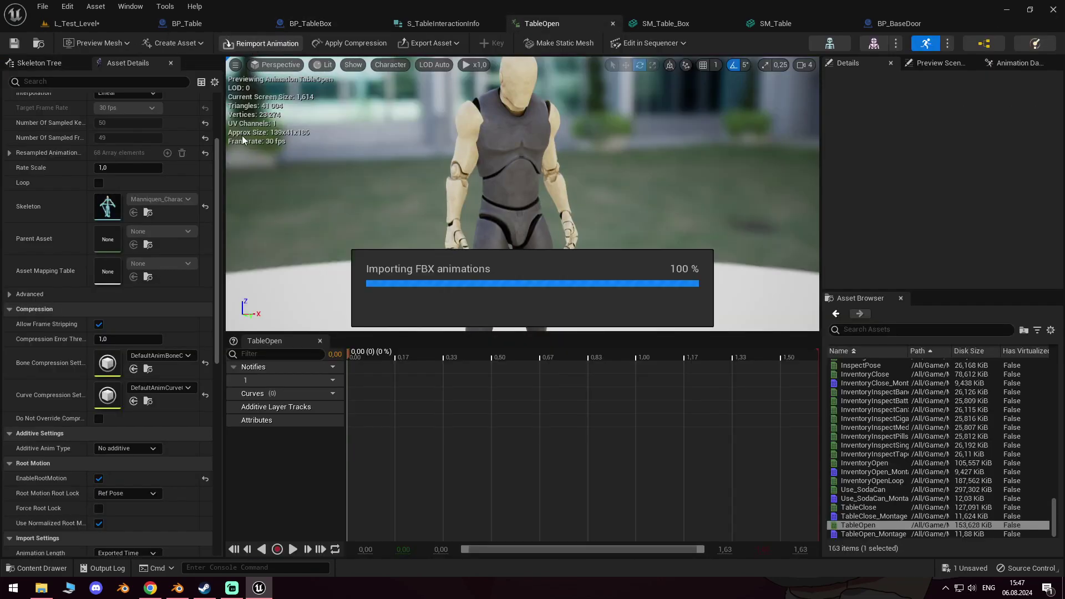
left_click(88, 25)
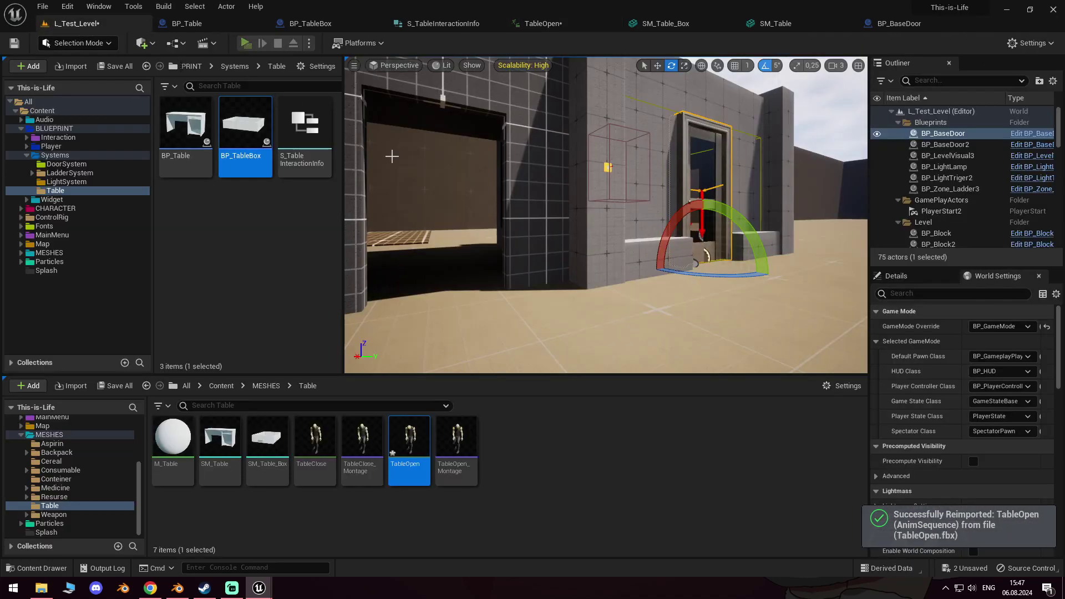
Step: Playtest the level, opening and closing the desk drawer, then stop the preview
key("alt+p")
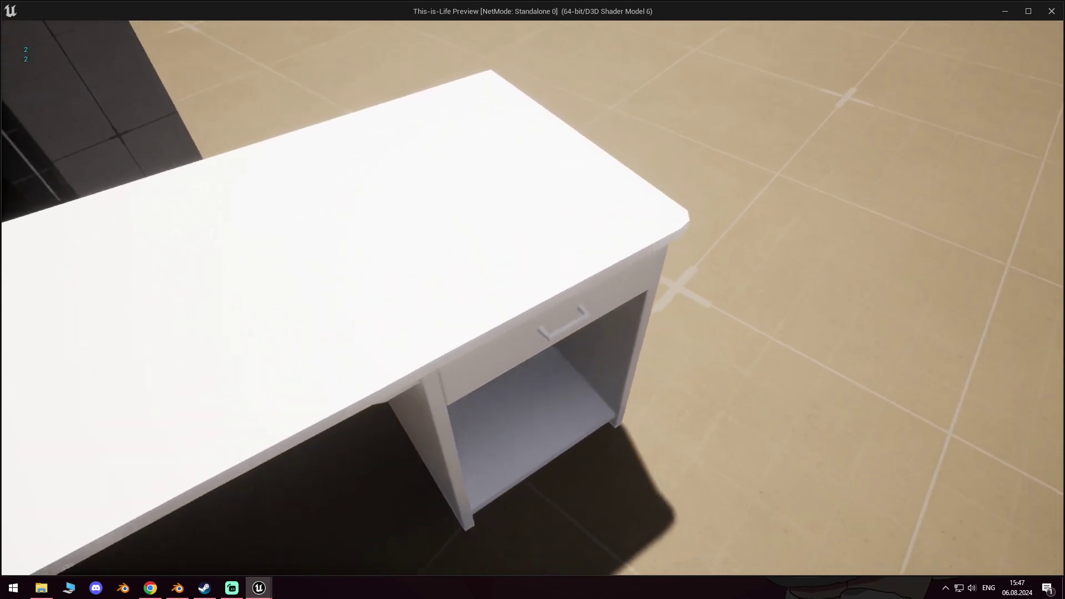
key("e")
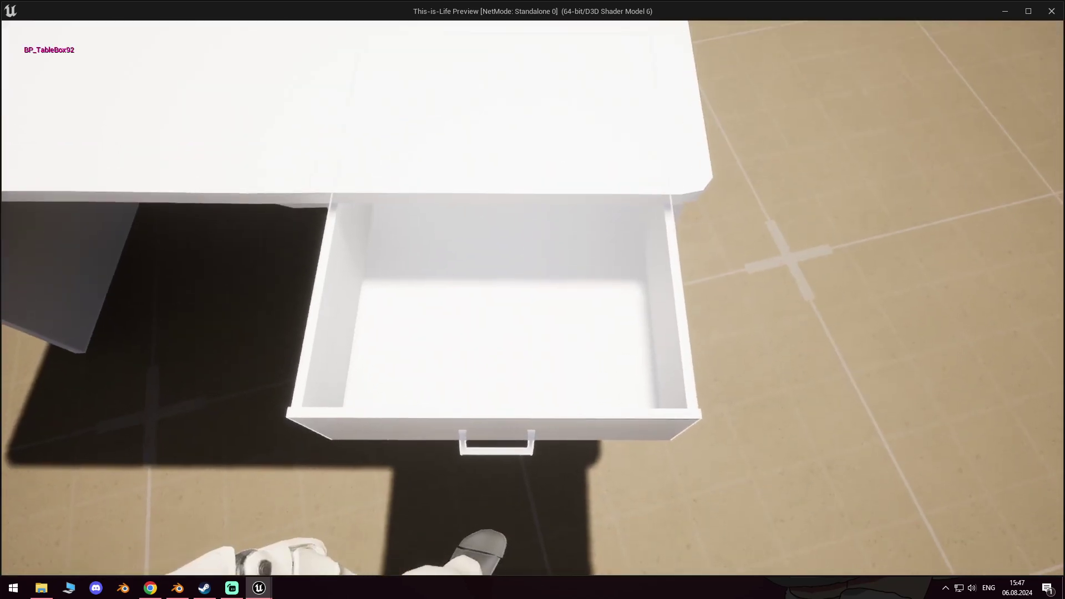
key("e")
key("e")
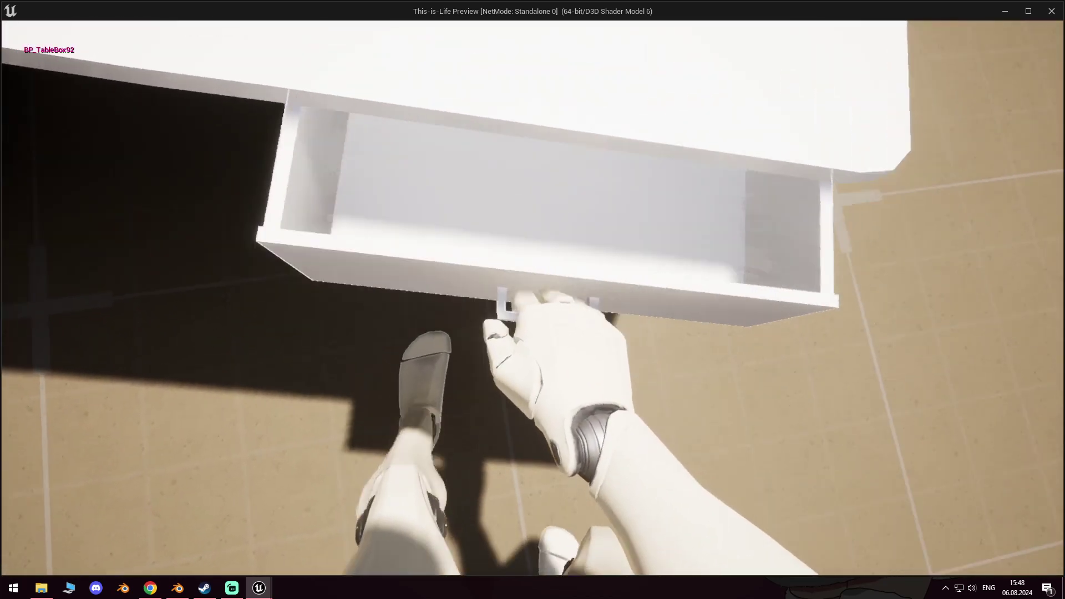
key("Escape")
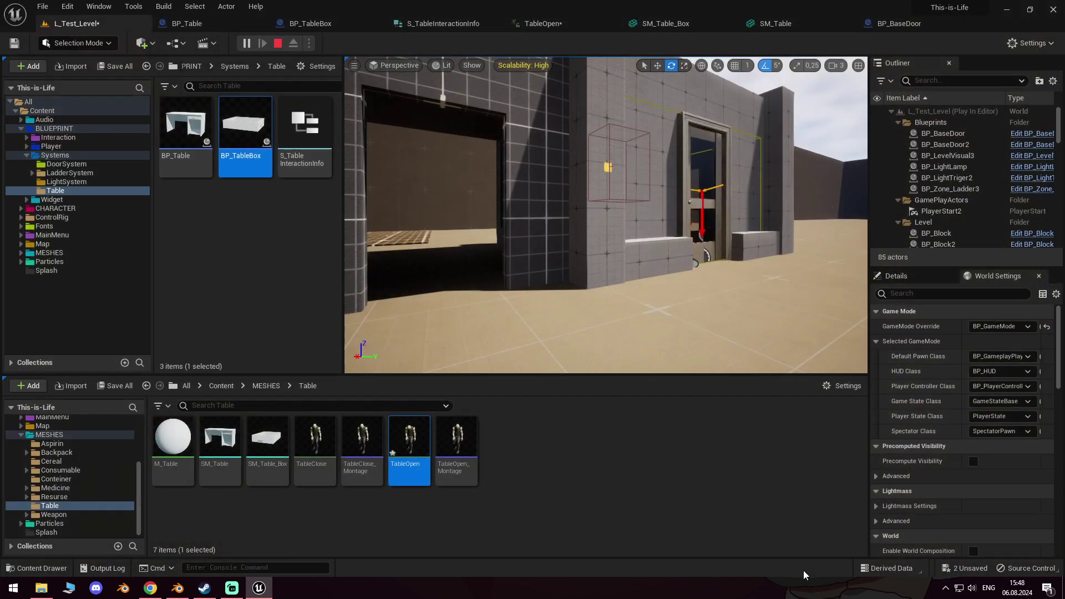
Step: Save all, saving L_Test_Level and TableOpen
left_click(126, 388)
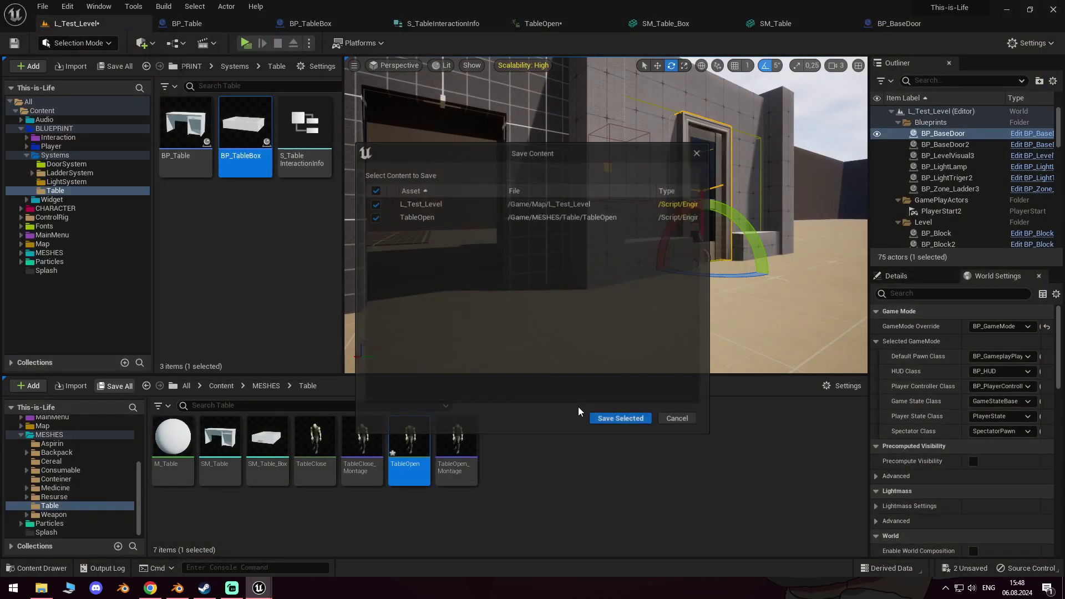
left_click(606, 418)
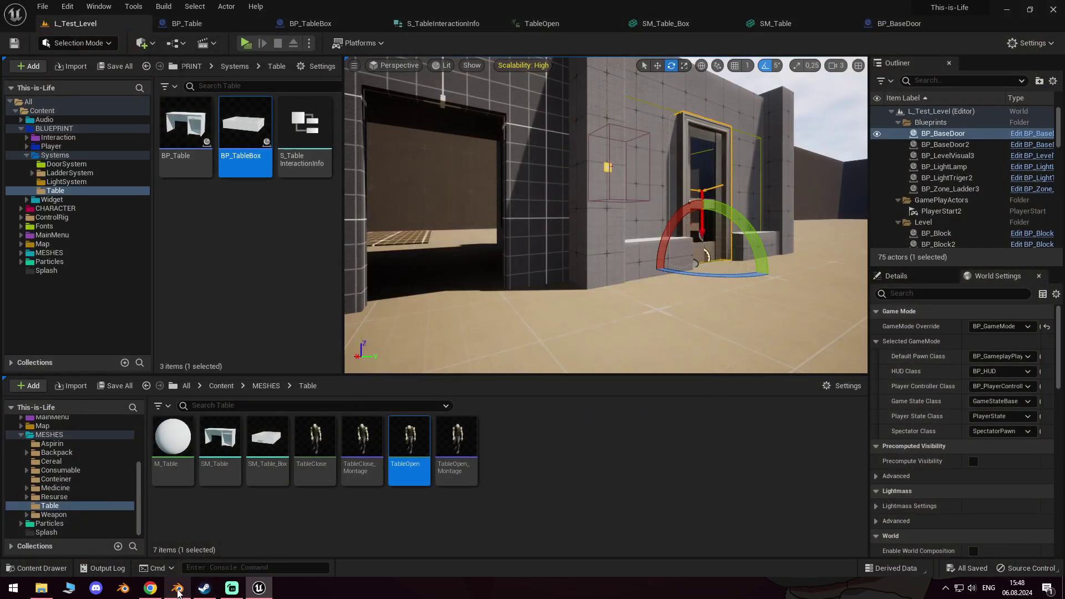
left_click(178, 588)
Step: Select all keyframes and switch the rig to the TableClose action
key("a")
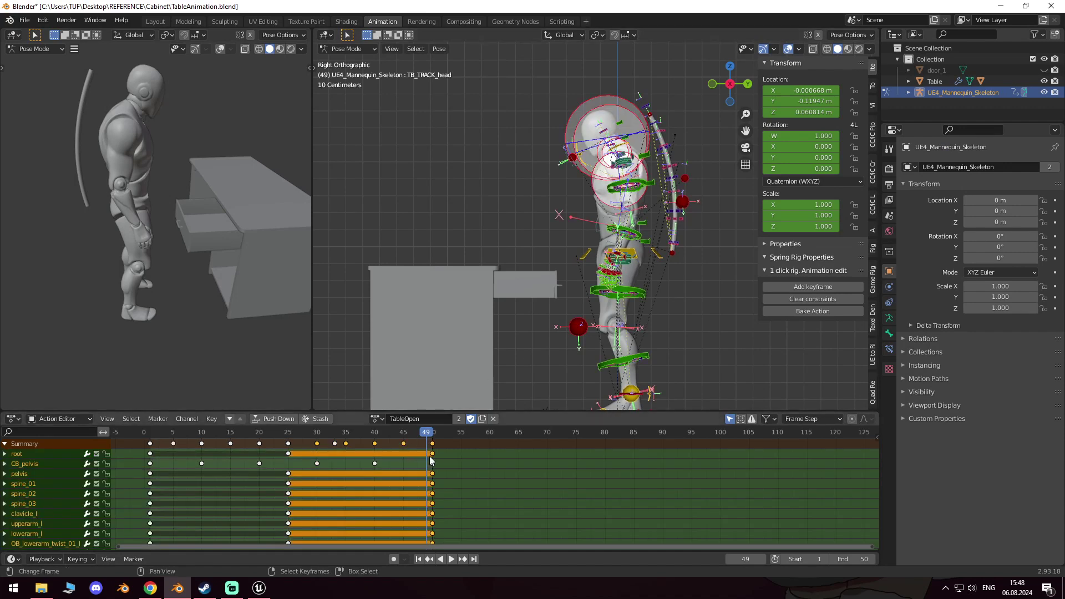
key("alt+a")
key("a")
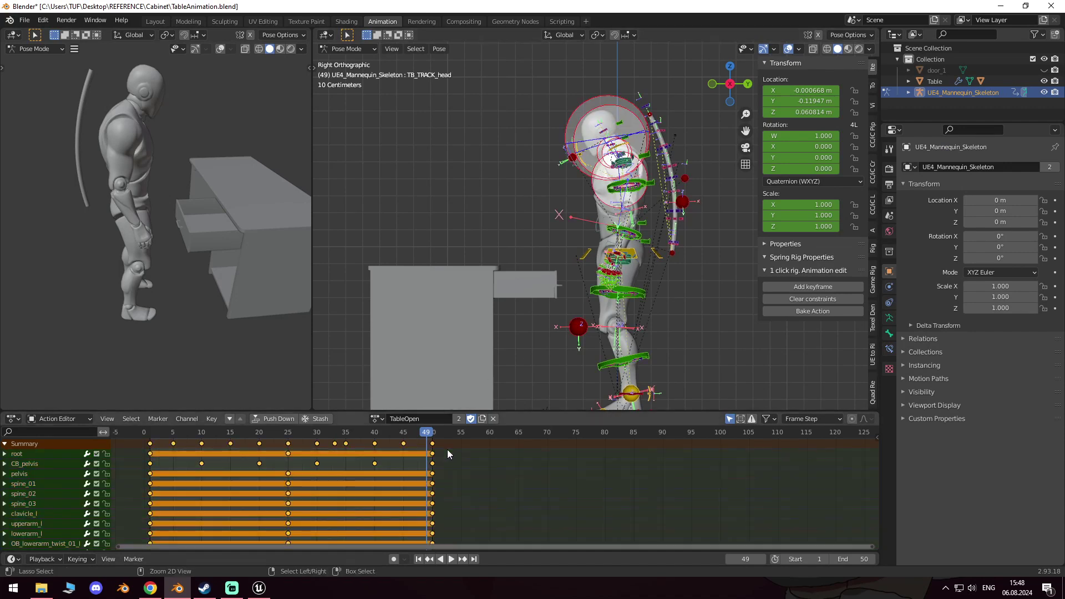
left_click(375, 420)
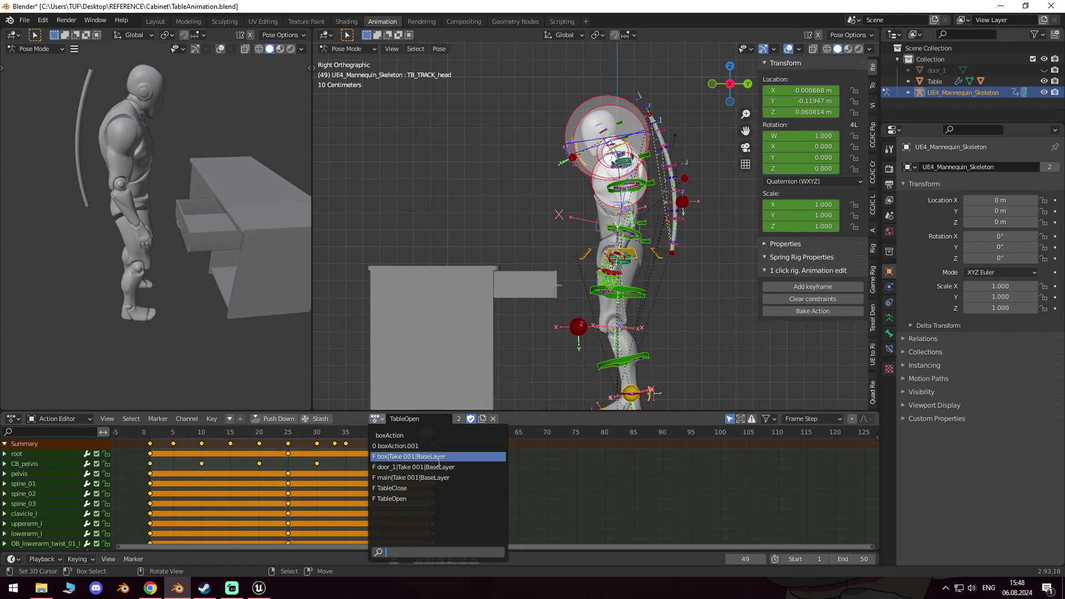
left_click(413, 489)
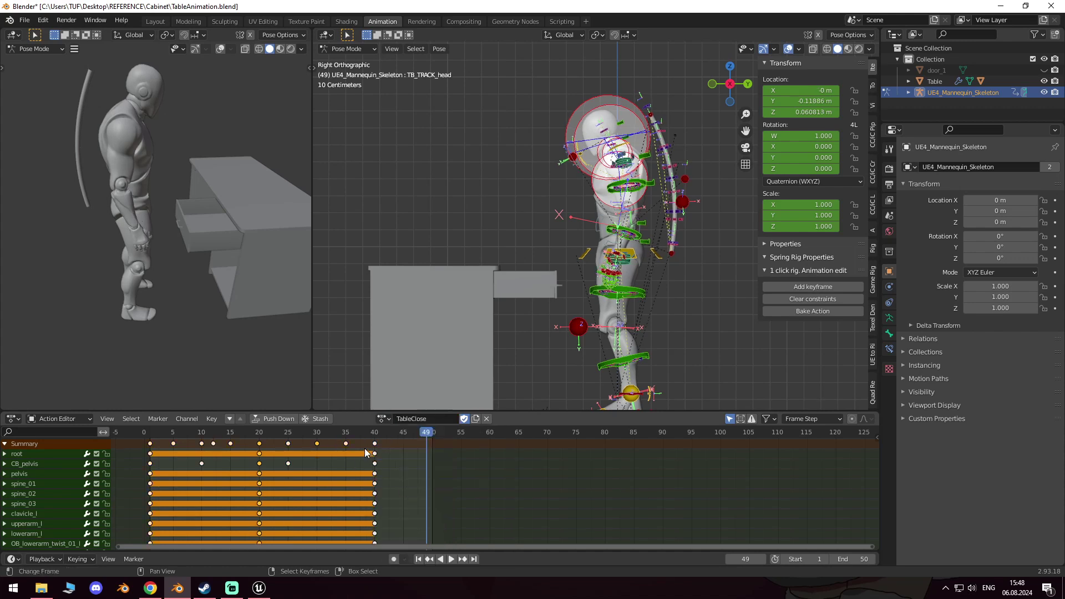
Step: Try removing the action and its keyframes, undo both, then play TableClose from frame 1
key("Delete")
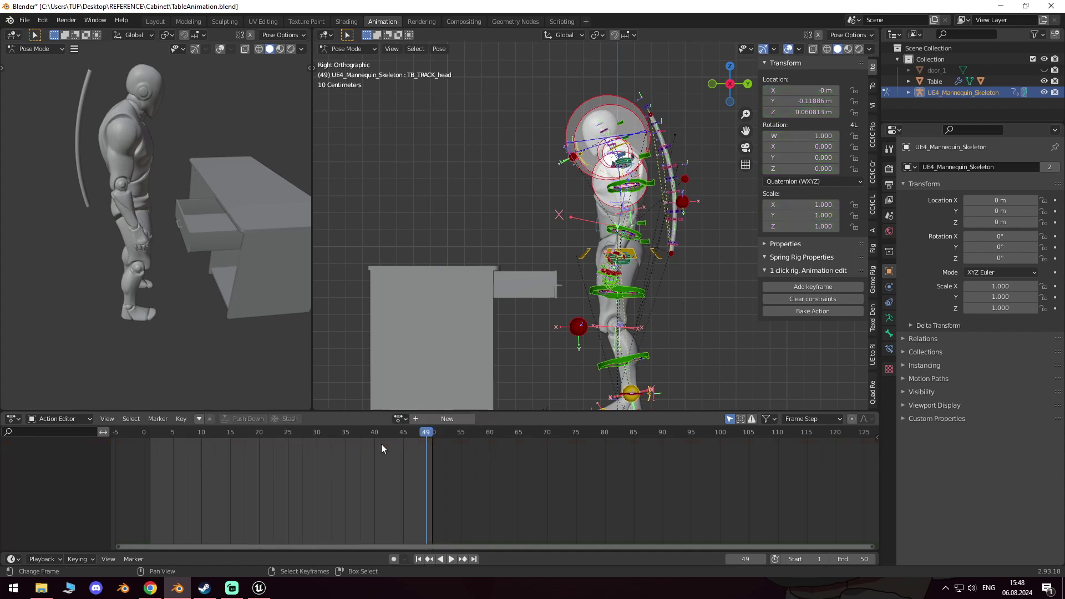
key("space")
key("space")
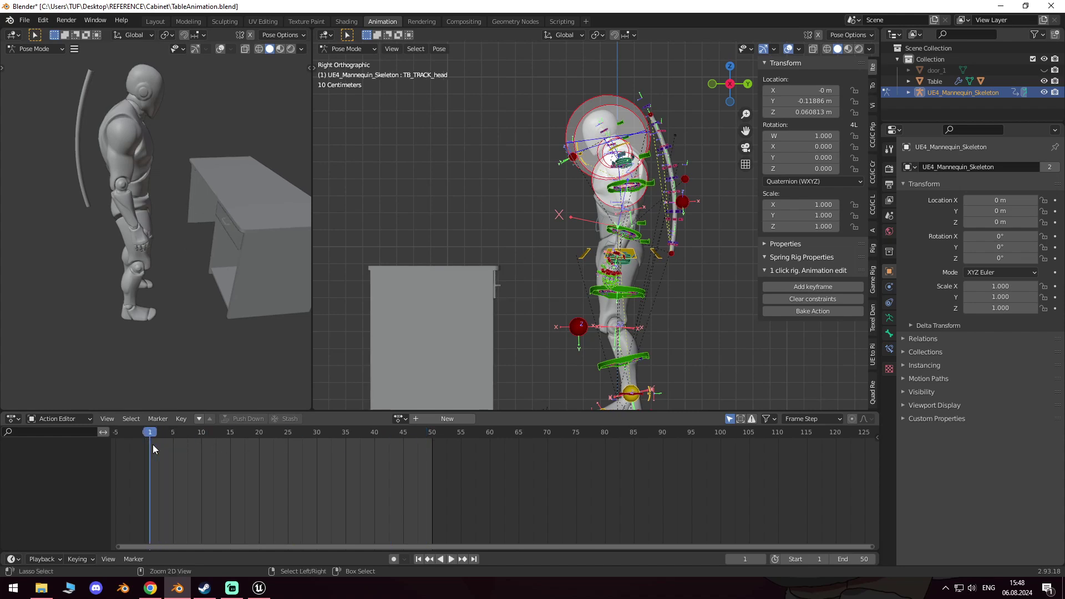
left_click(160, 446)
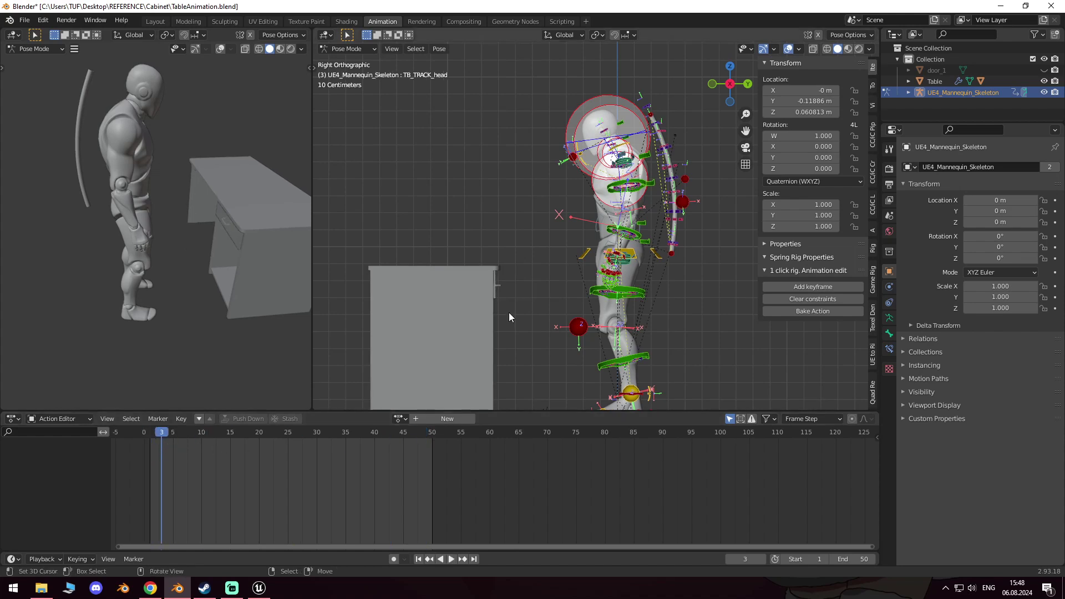
key("ctrl+z")
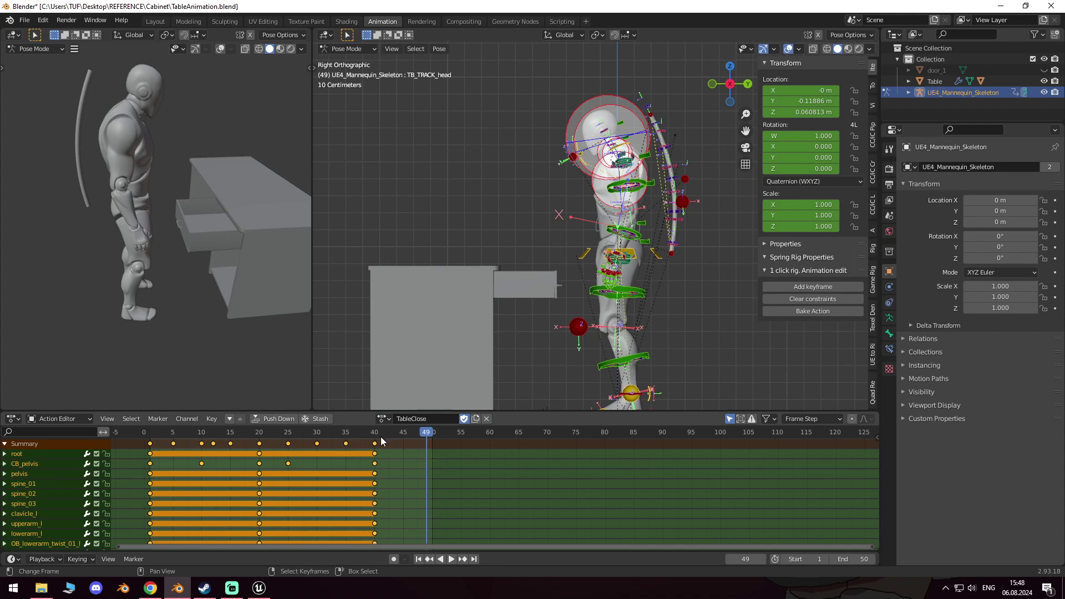
left_click_drag(381, 441, 151, 447)
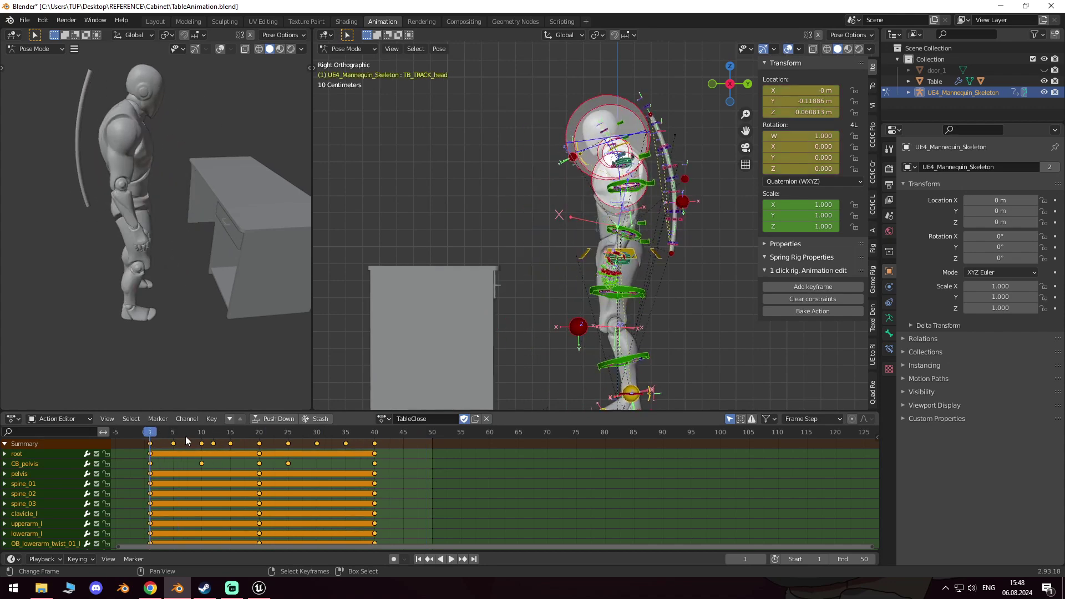
left_click_drag(174, 444, 392, 440)
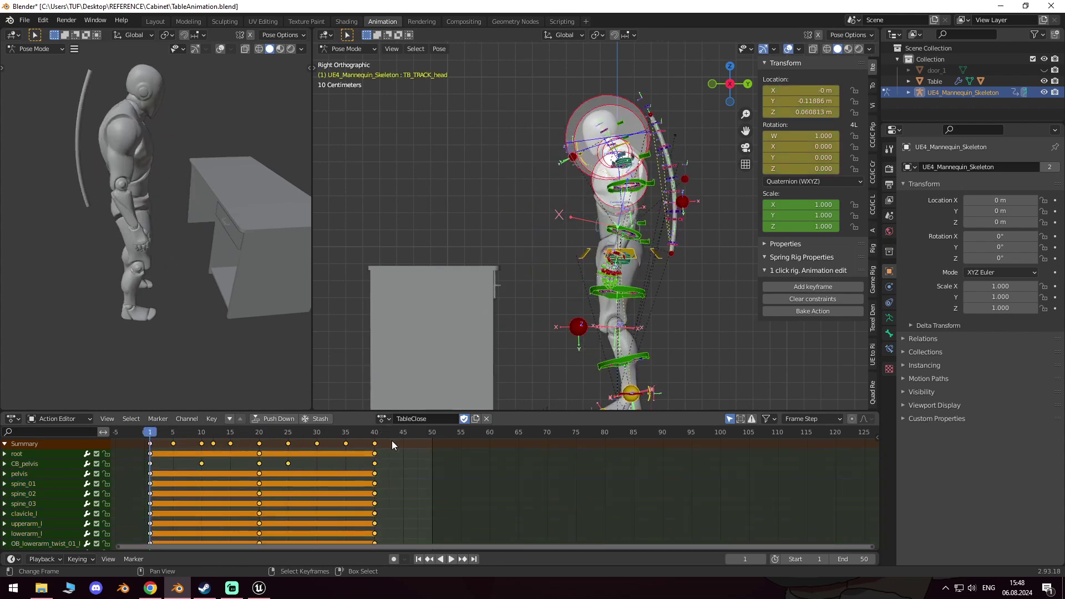
key("Delete")
key("ctrl+z")
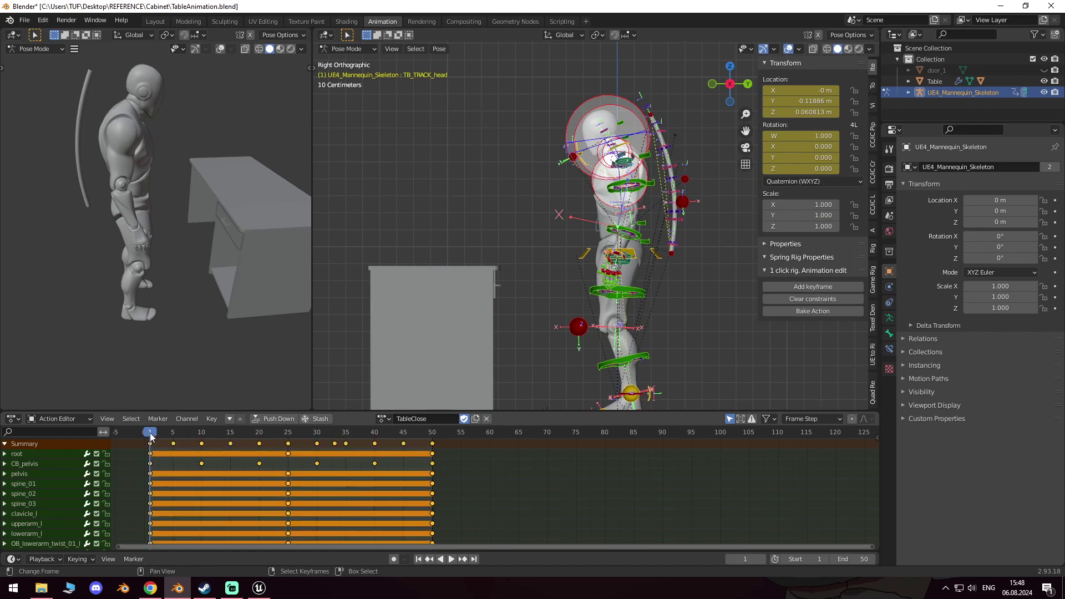
key("space")
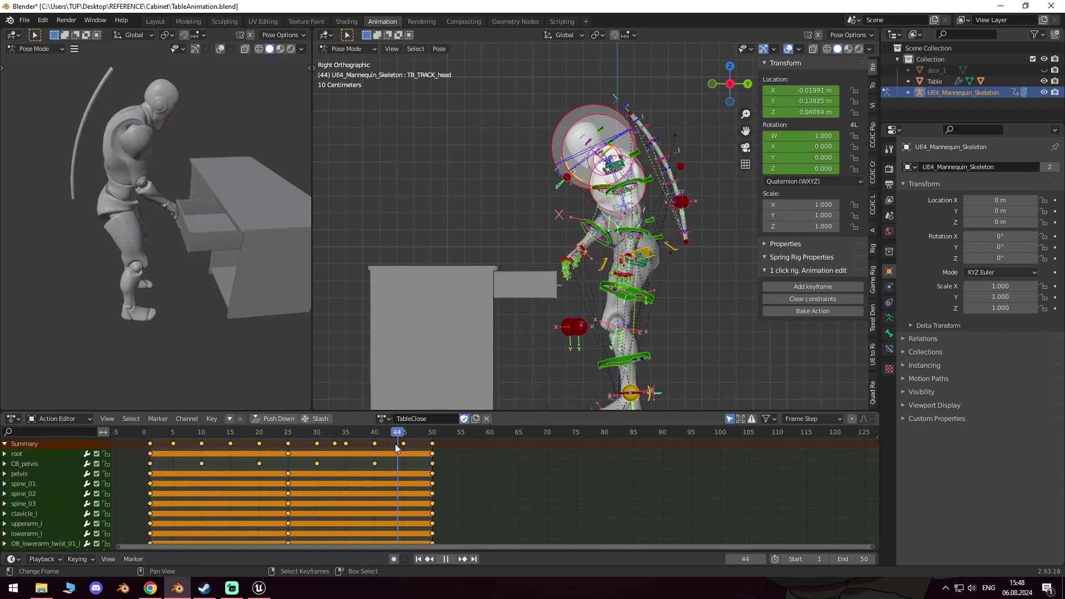
key("Escape")
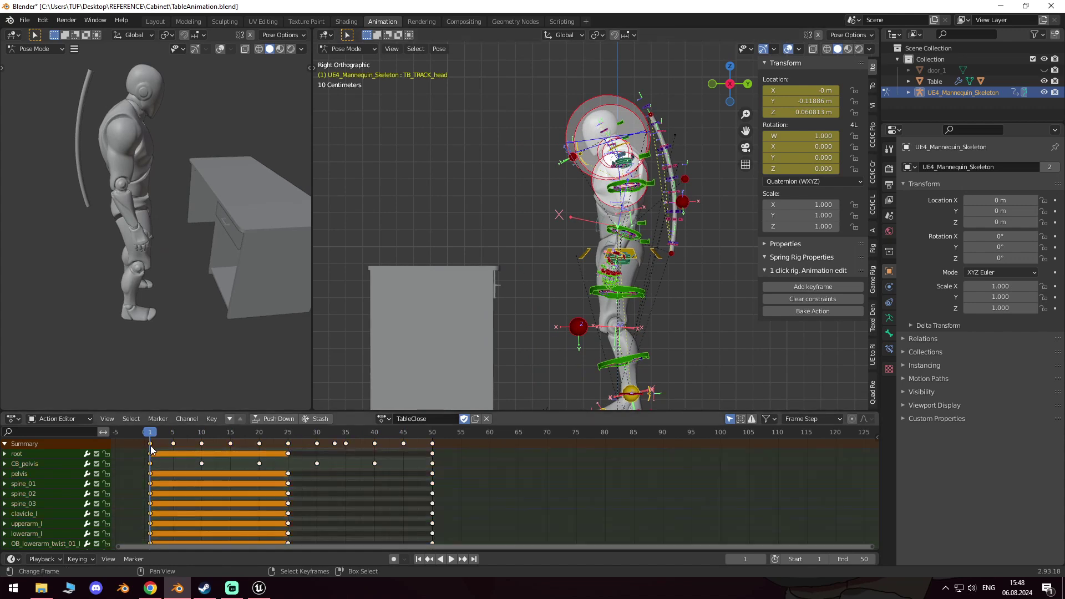
Step: Mirror the TableClose keys over frame 1 and shift them 49 frames to start at frame 1
left_click(214, 420)
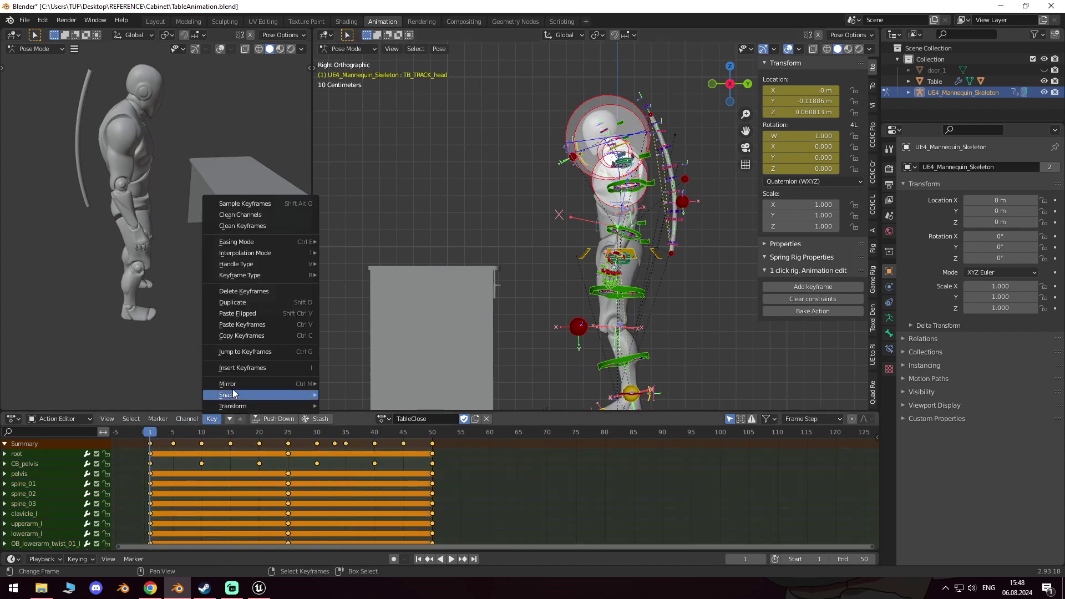
mouse_move(238, 385)
left_click(358, 382)
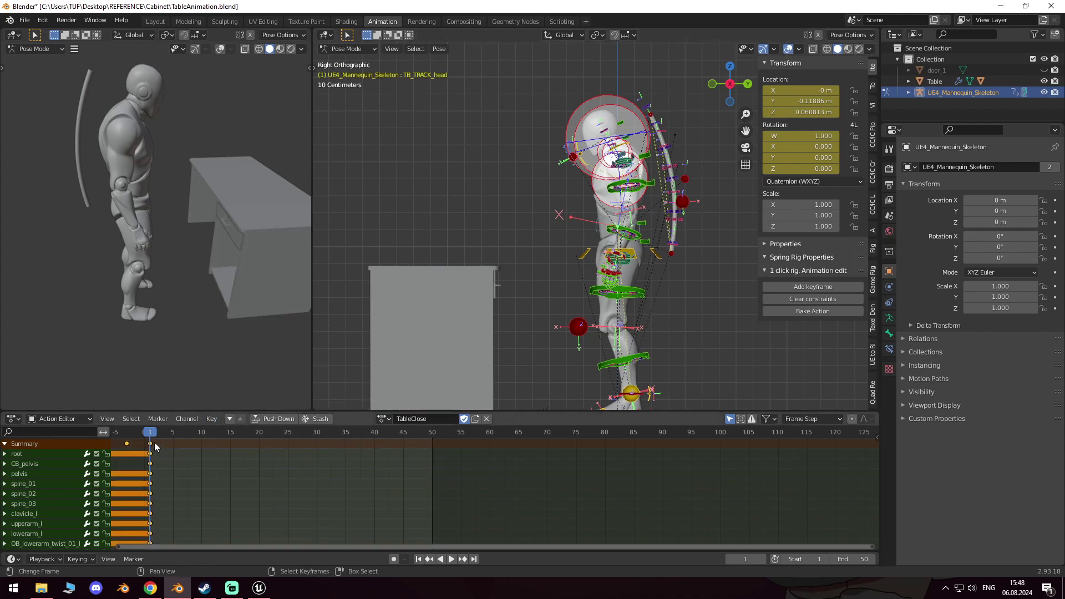
left_click_drag(152, 442, 435, 463)
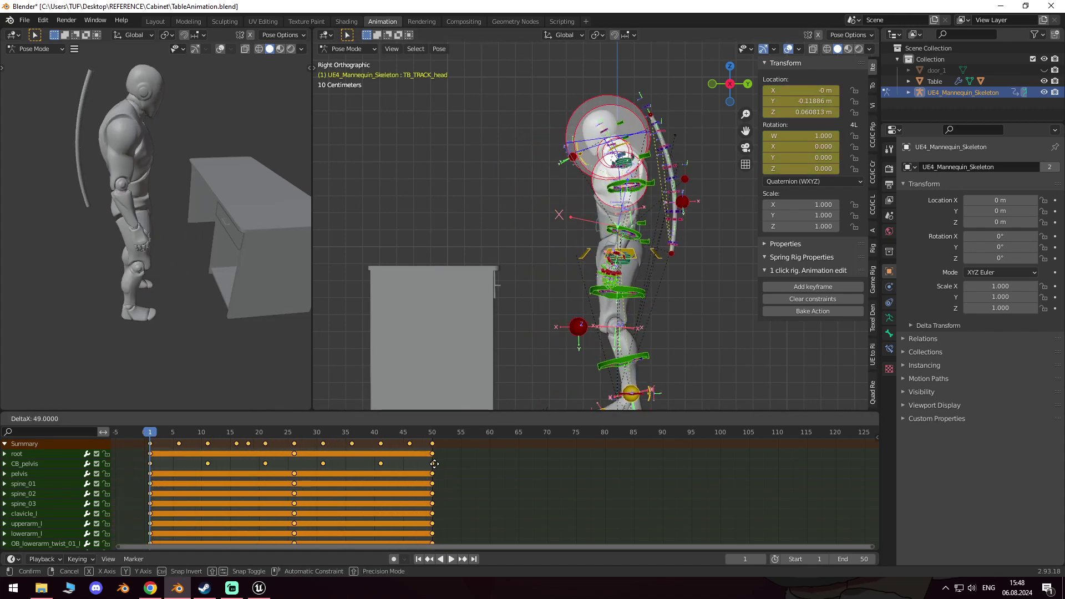
left_click(433, 464)
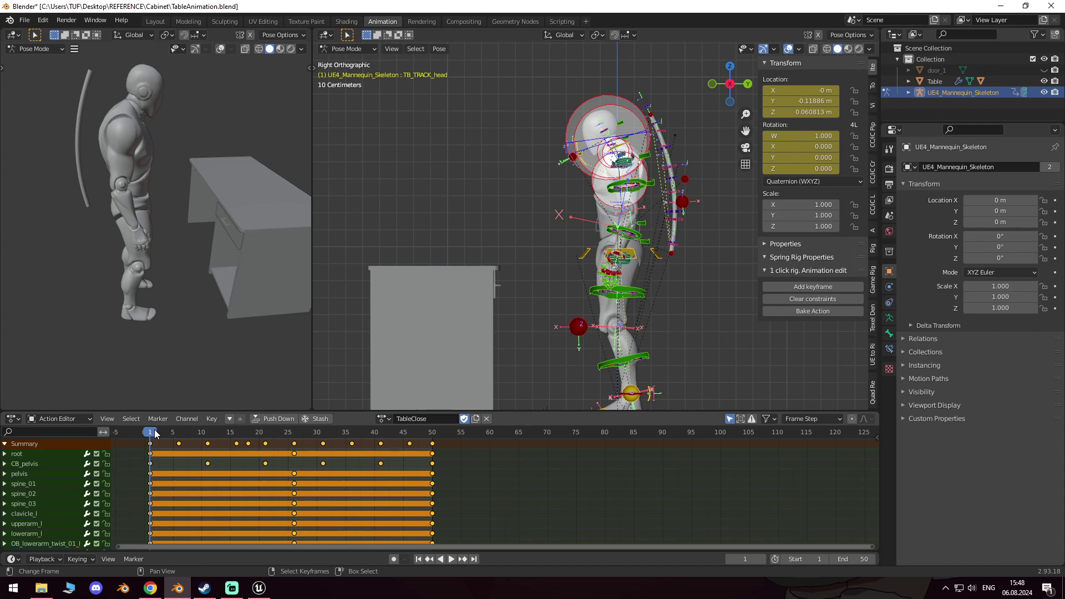
Step: Shift the selected root-row keyframes about one frame earlier
left_click_drag(161, 435, 212, 465)
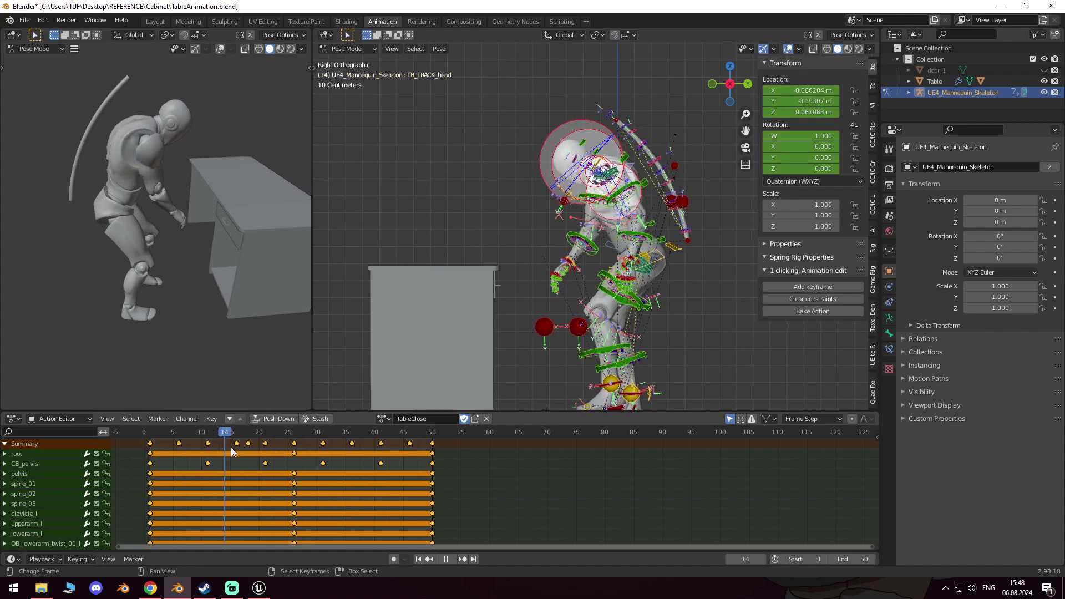
left_click_drag(212, 465, 327, 470)
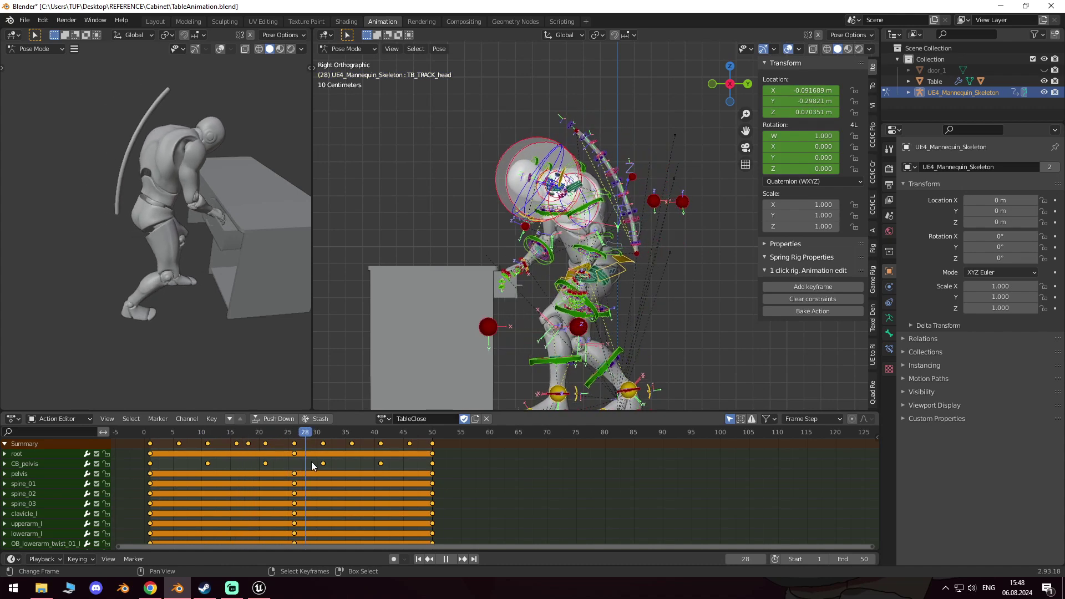
left_click_drag(328, 473, 325, 470)
left_click(409, 444)
key("c")
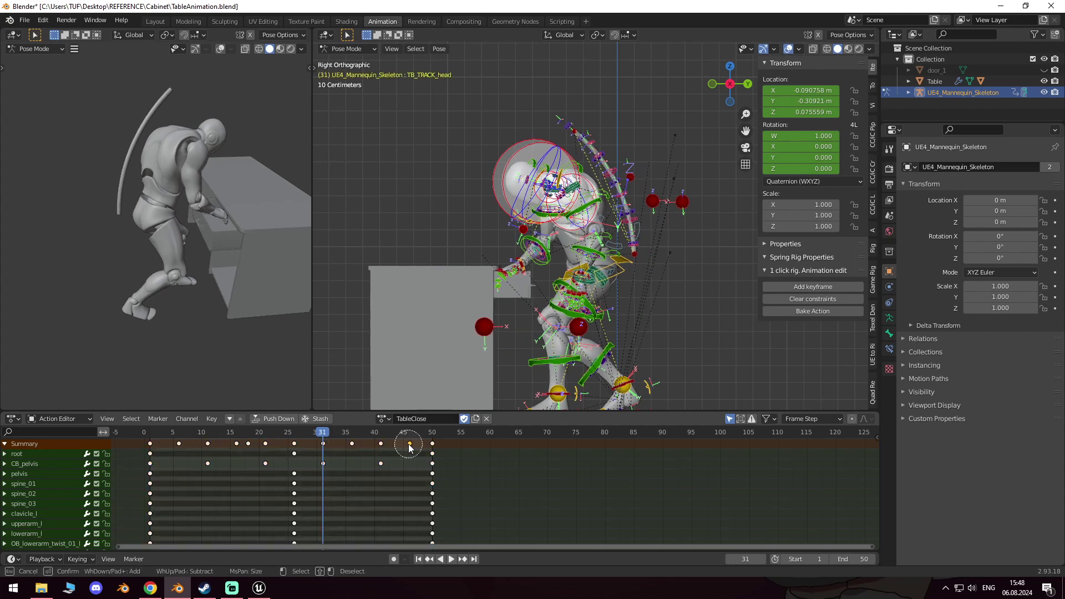
left_click_drag(349, 452, 241, 454)
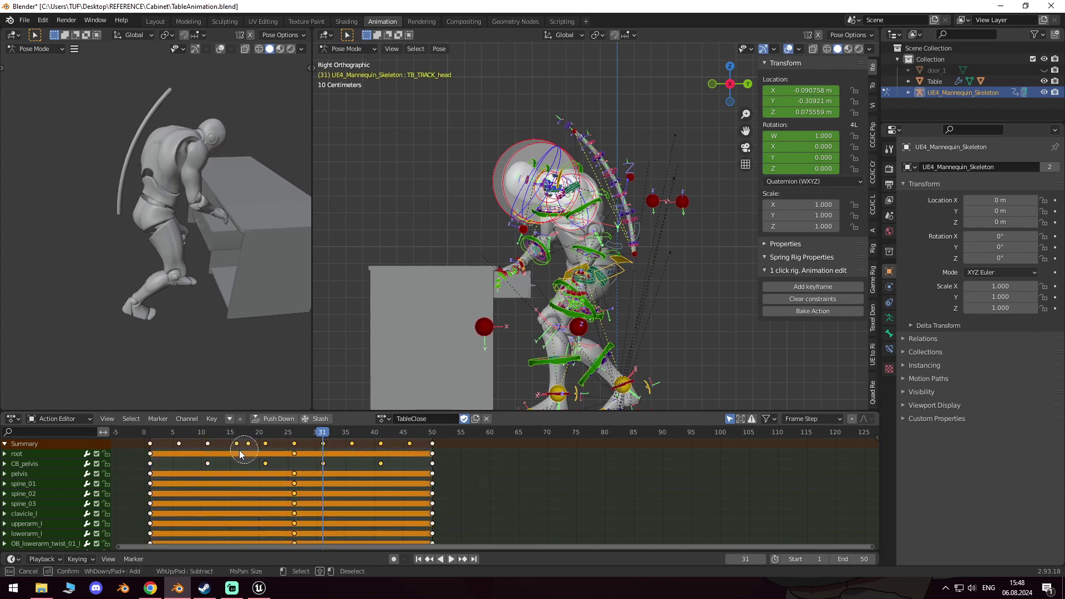
key("g")
left_click(305, 448)
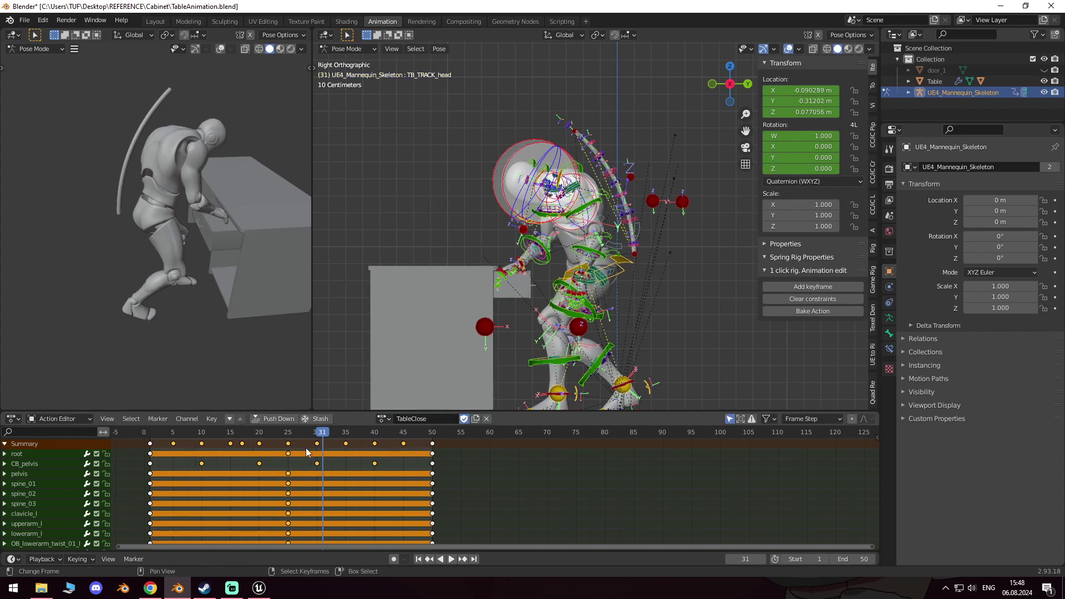
Step: Play the retimed TableClose and check frames 10, 15 and 28
key("space")
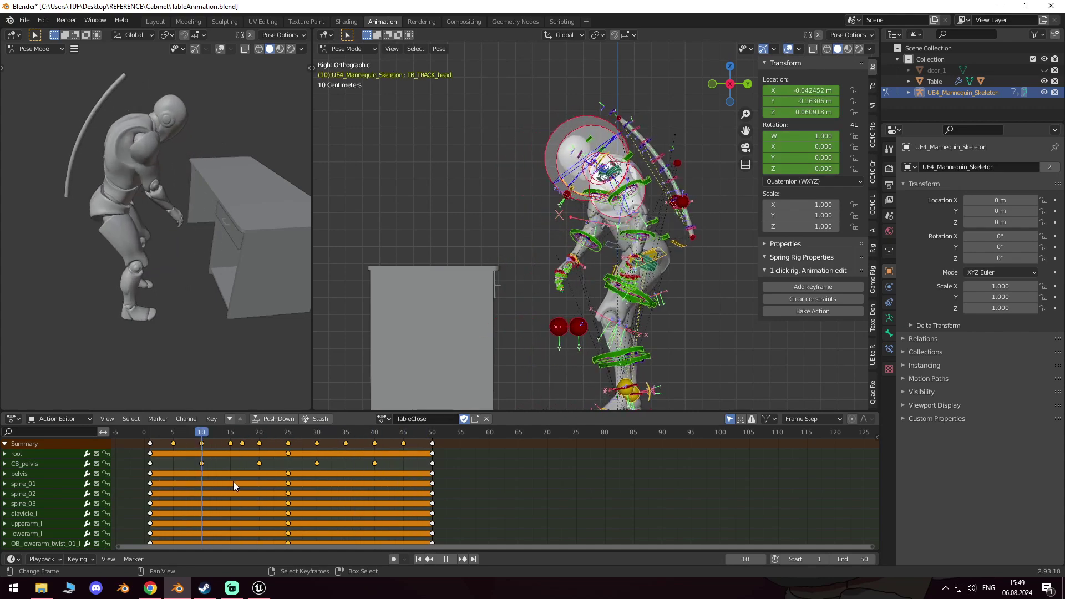
left_click_drag(167, 485, 203, 484)
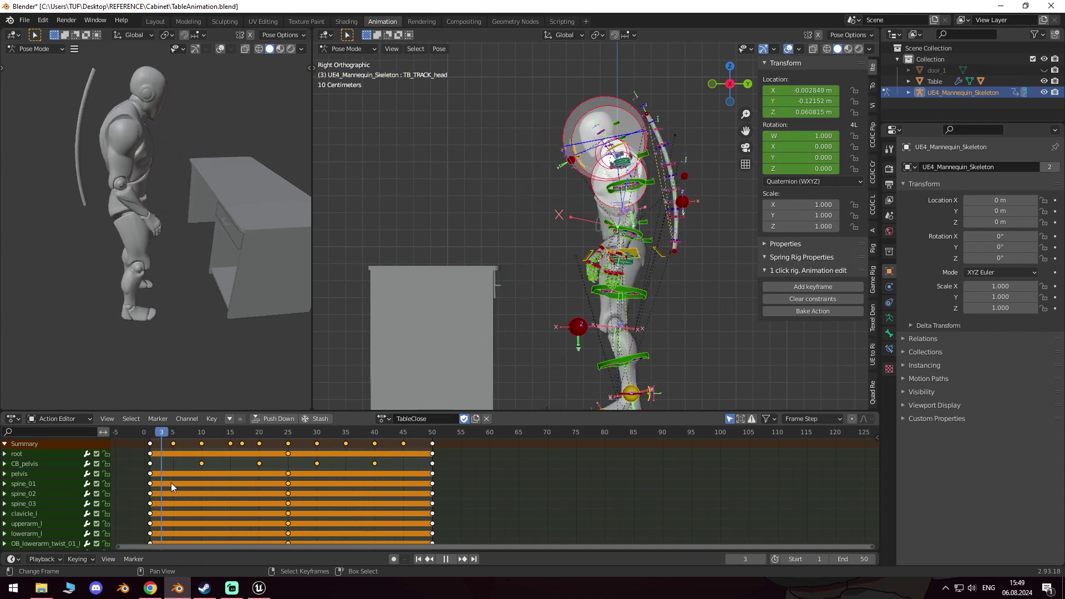
left_click_drag(203, 484, 230, 484)
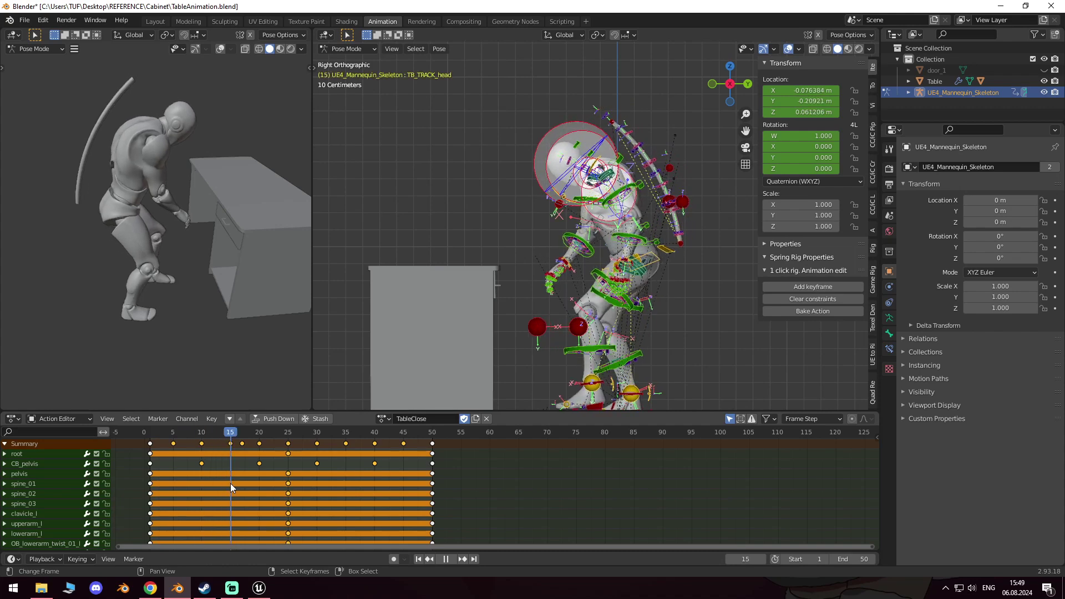
mouse_move(232, 484)
left_mouse_down()
mouse_move(318, 485)
mouse_move(231, 495)
left_mouse_up()
Step: Compare TableOpen at frames 16 and 30 with TableClose at frame 26
left_click(384, 419)
left_click(401, 497)
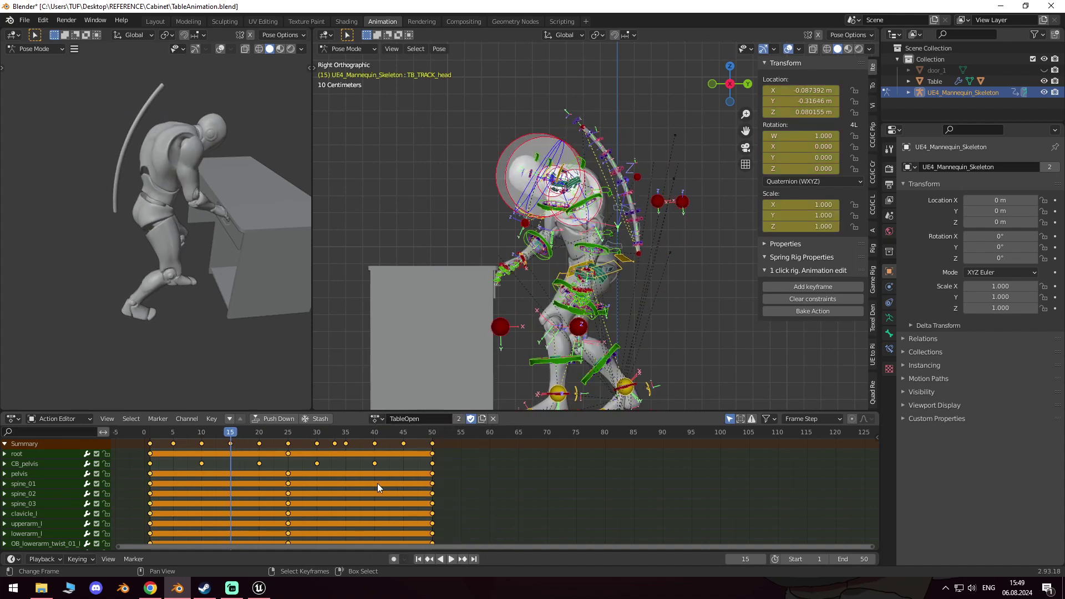
left_click_drag(231, 436, 237, 438)
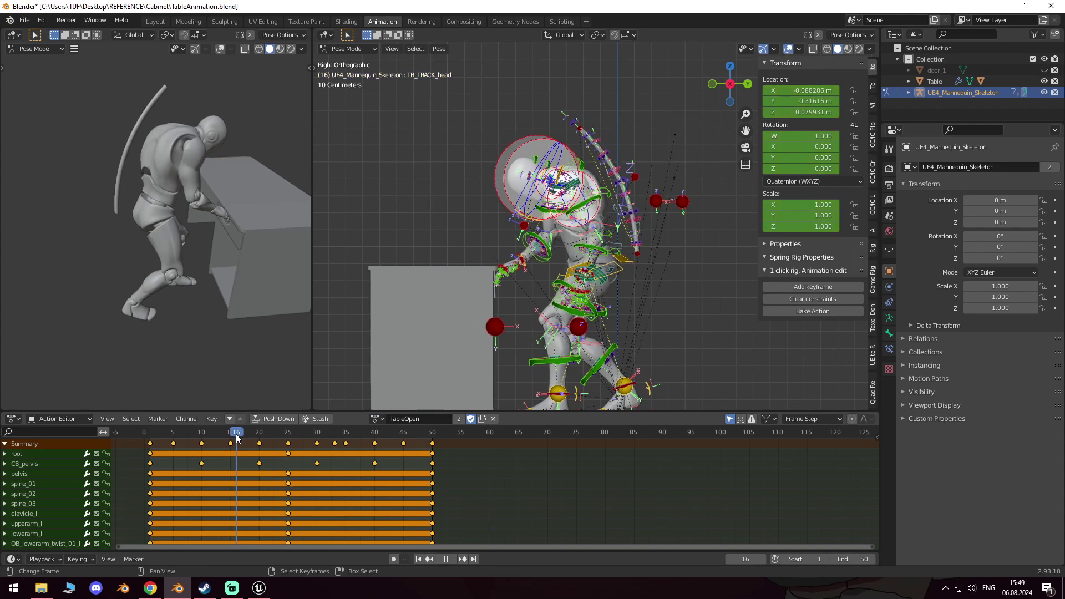
mouse_move(237, 438)
left_mouse_down()
mouse_move(317, 436)
mouse_move(231, 434)
left_mouse_up()
left_click(377, 418)
left_click(404, 489)
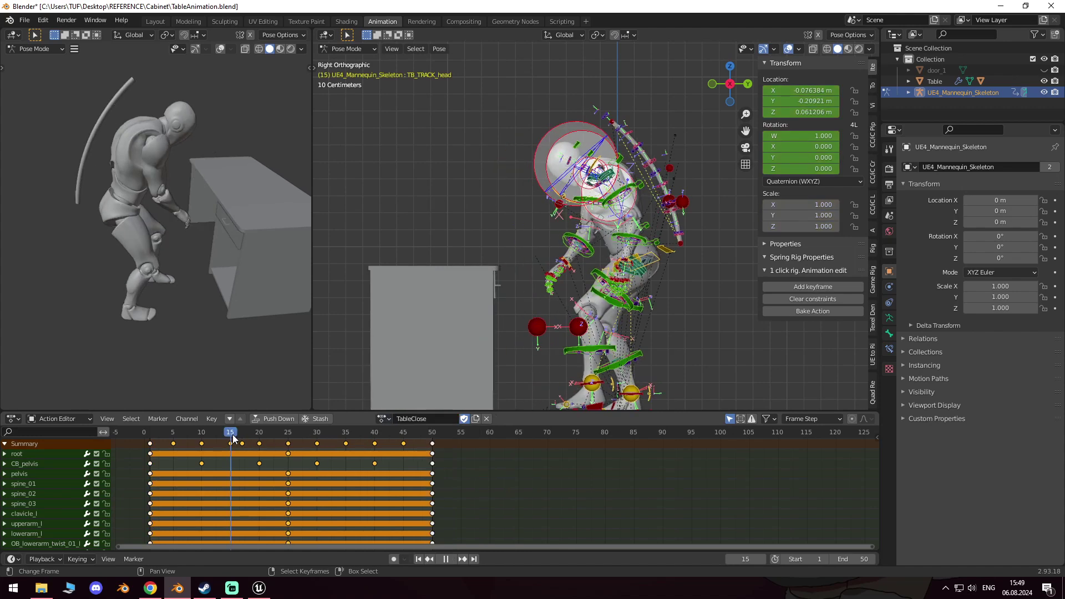
left_click_drag(232, 435, 315, 443)
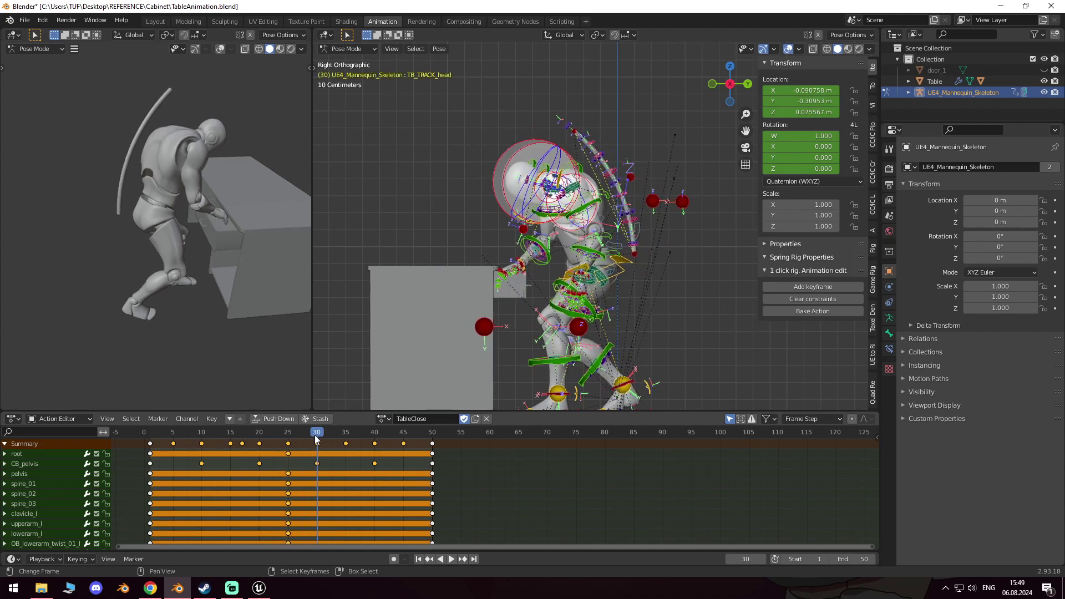
Step: Export TableClose with the Mr Mannequins FBX exporter
left_click(25, 20)
mouse_move(48, 180)
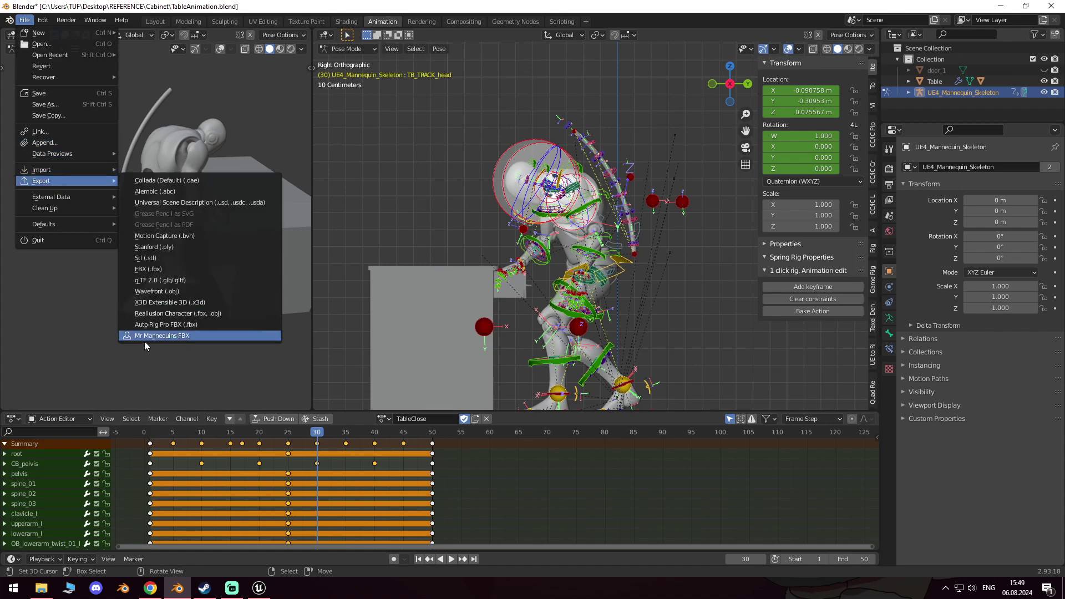
left_click(144, 341)
left_click(176, 541)
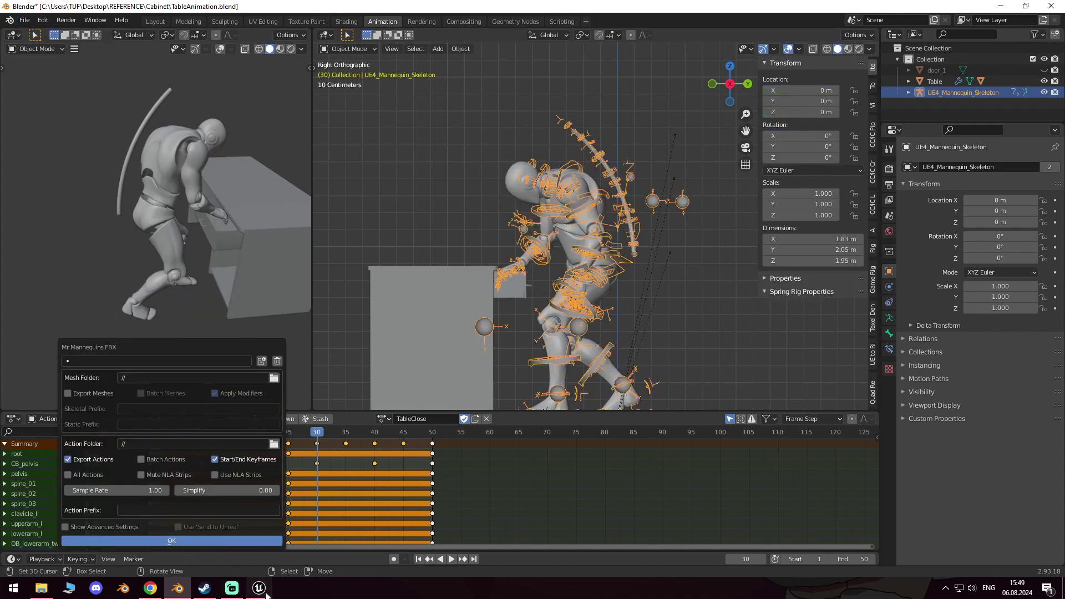
left_click(259, 588)
right_click(311, 441)
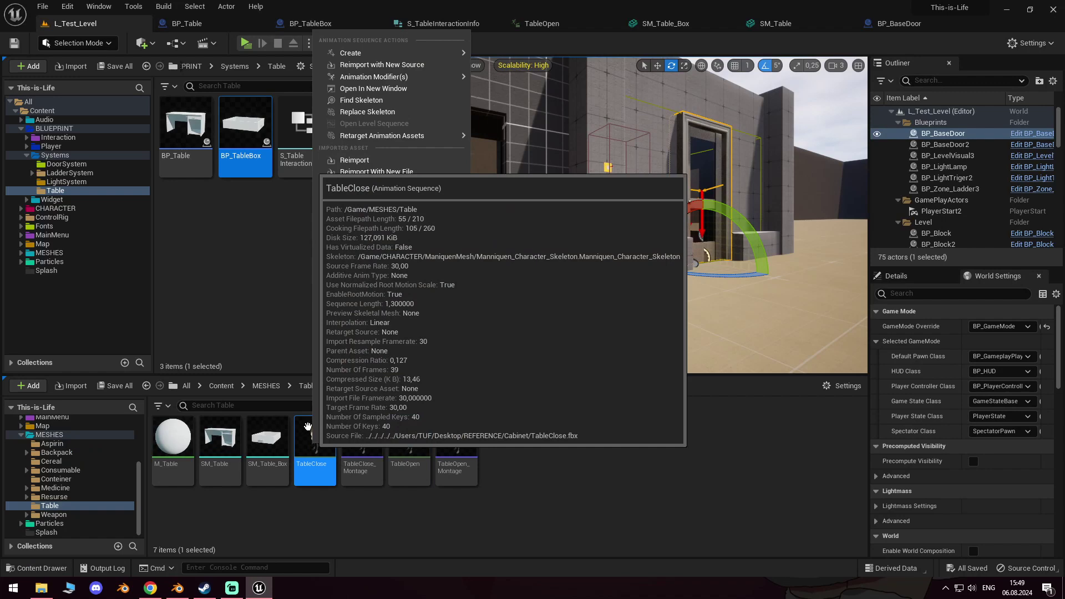
Step: Reimport TableClose from TableClose.fbx and open TableClose_Montage, pausing the preview at 0.33
left_click(368, 161)
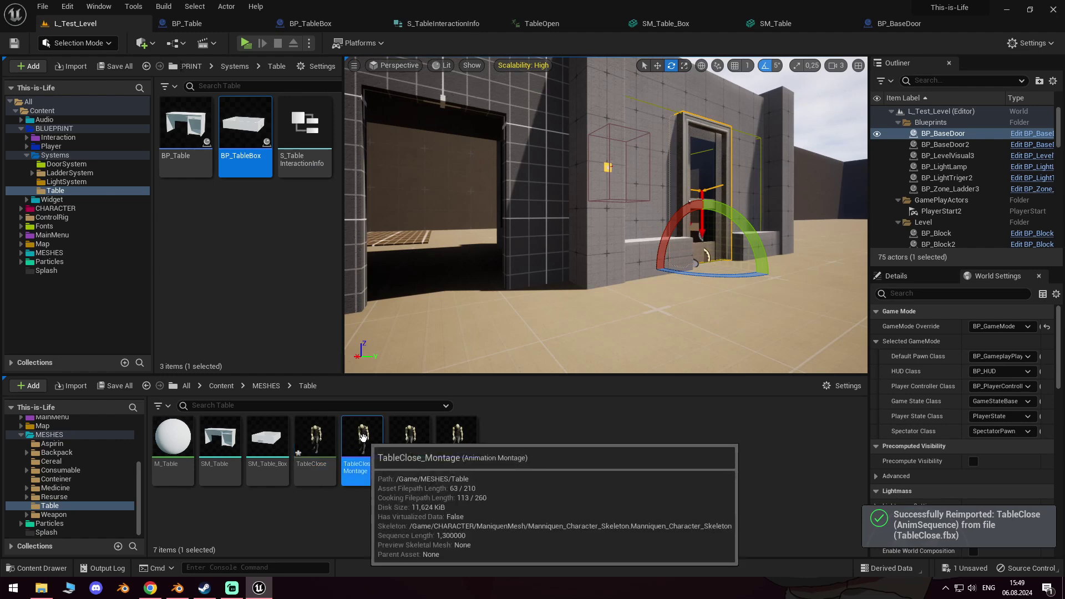
double_click(363, 437)
left_click(466, 357)
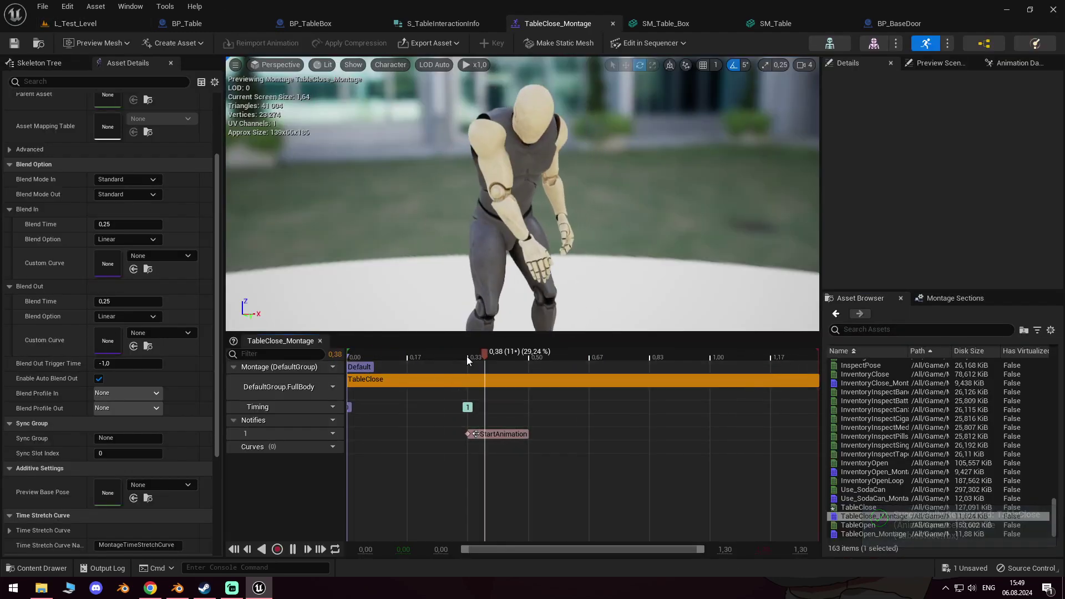
left_click(473, 377)
left_click(1047, 143)
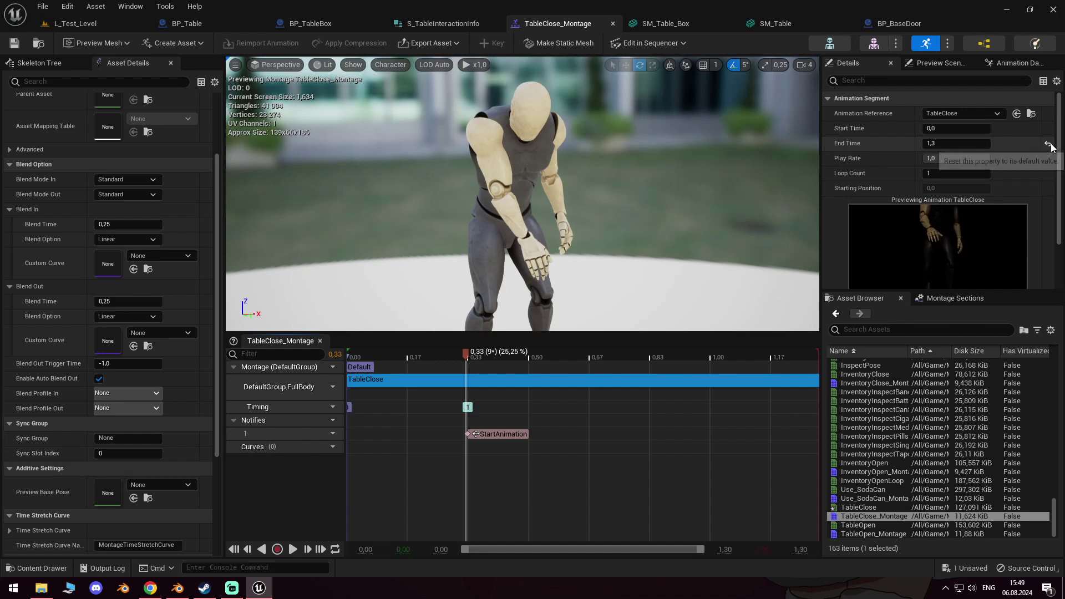
left_click(462, 435)
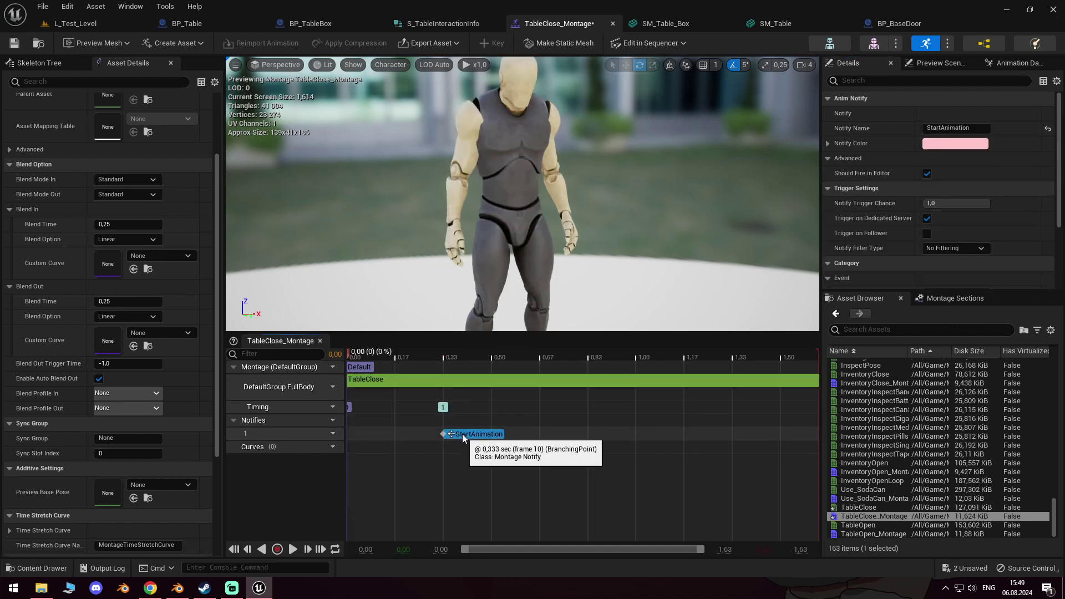
right_click(750, 362)
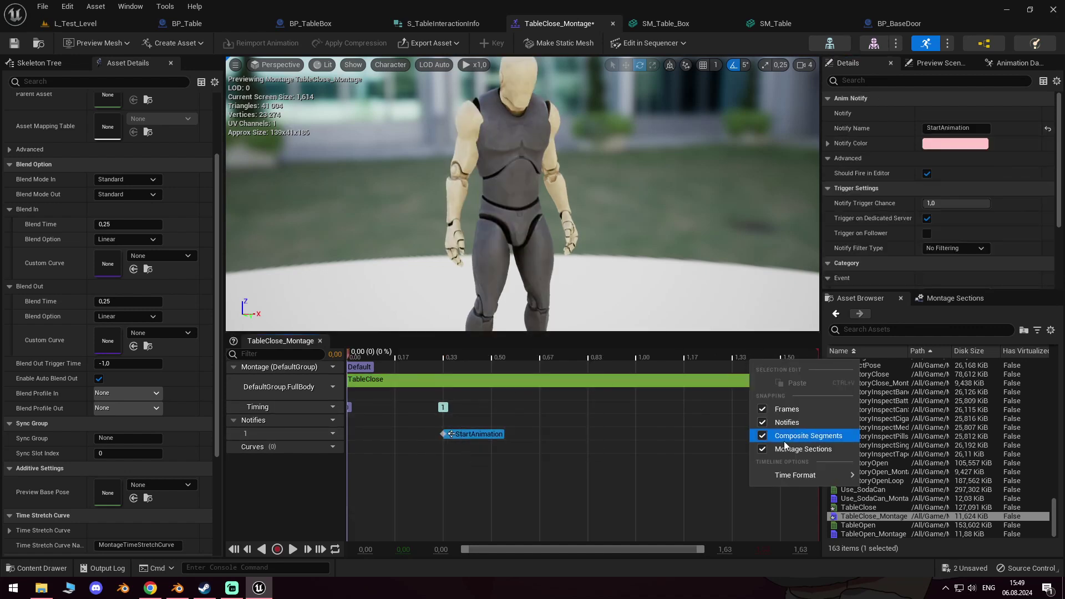
mouse_move(787, 473)
left_click(892, 507)
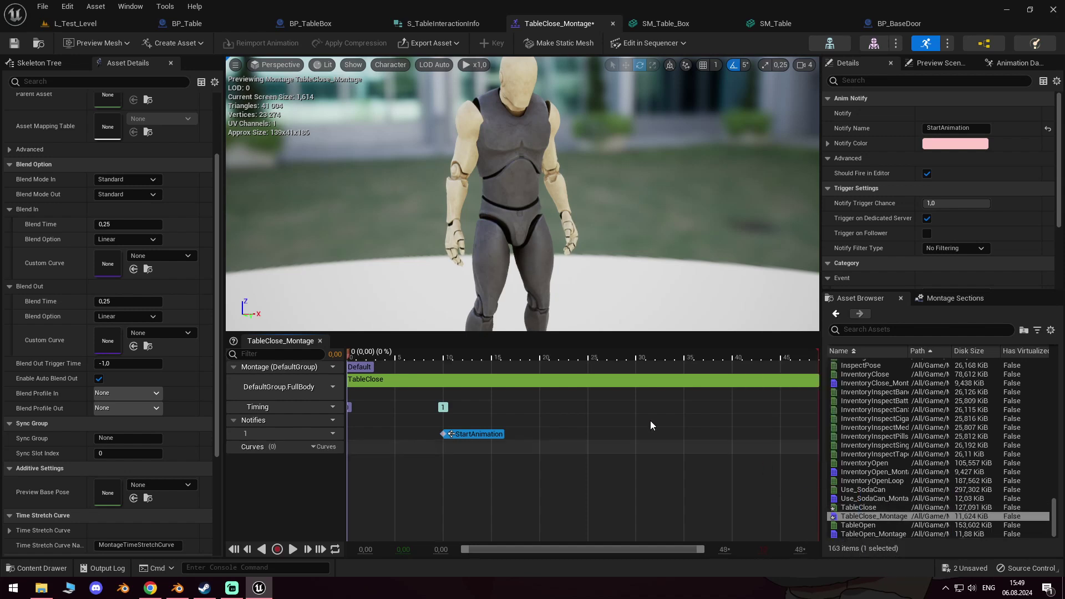
left_click_drag(468, 432, 521, 434)
left_click(491, 359)
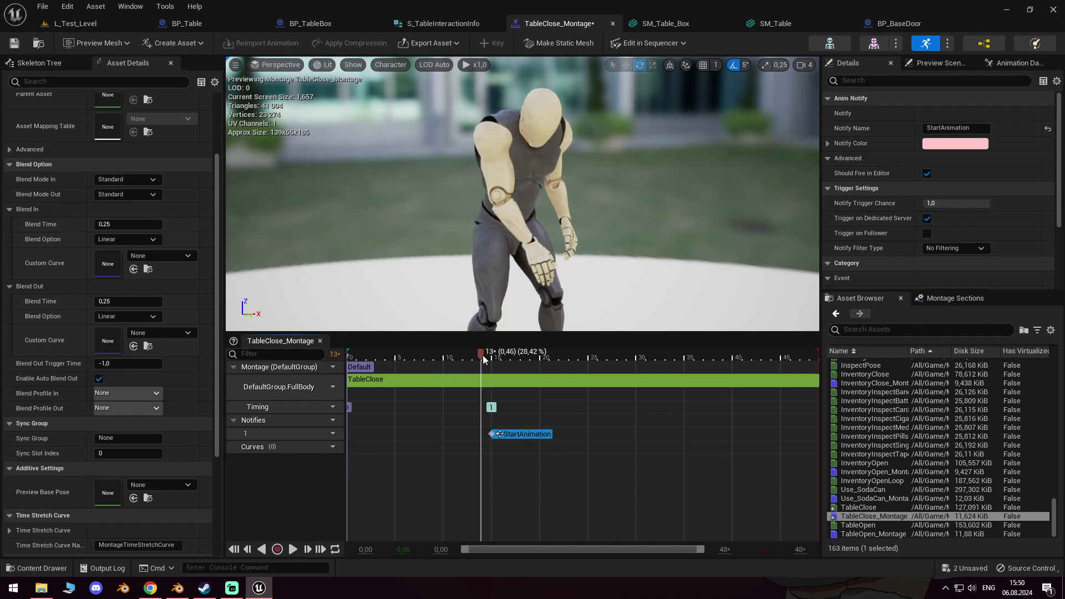
left_click_drag(500, 363, 721, 400)
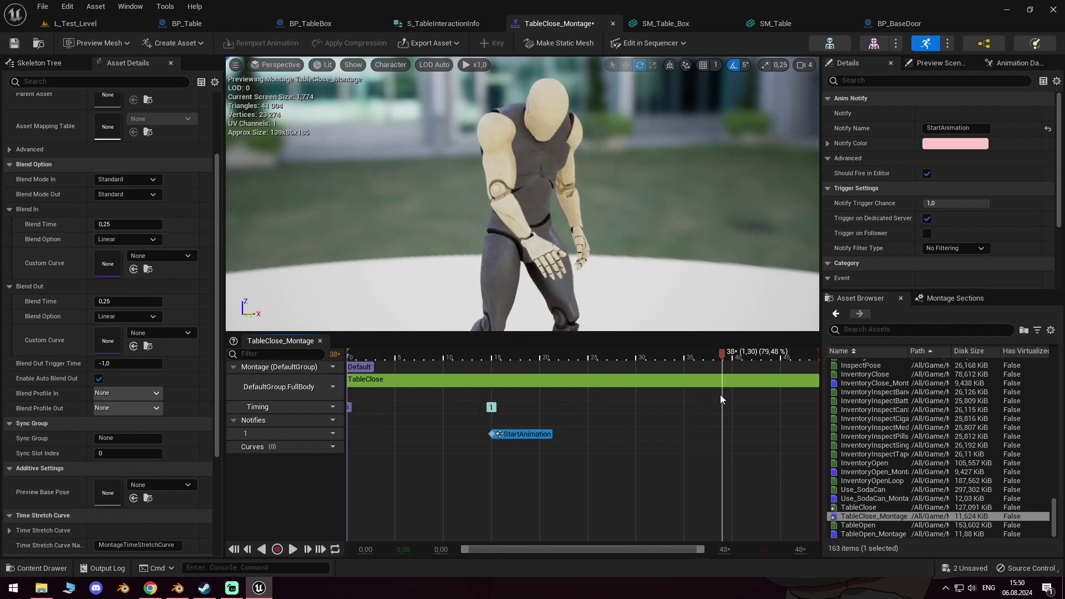
left_click(93, 25)
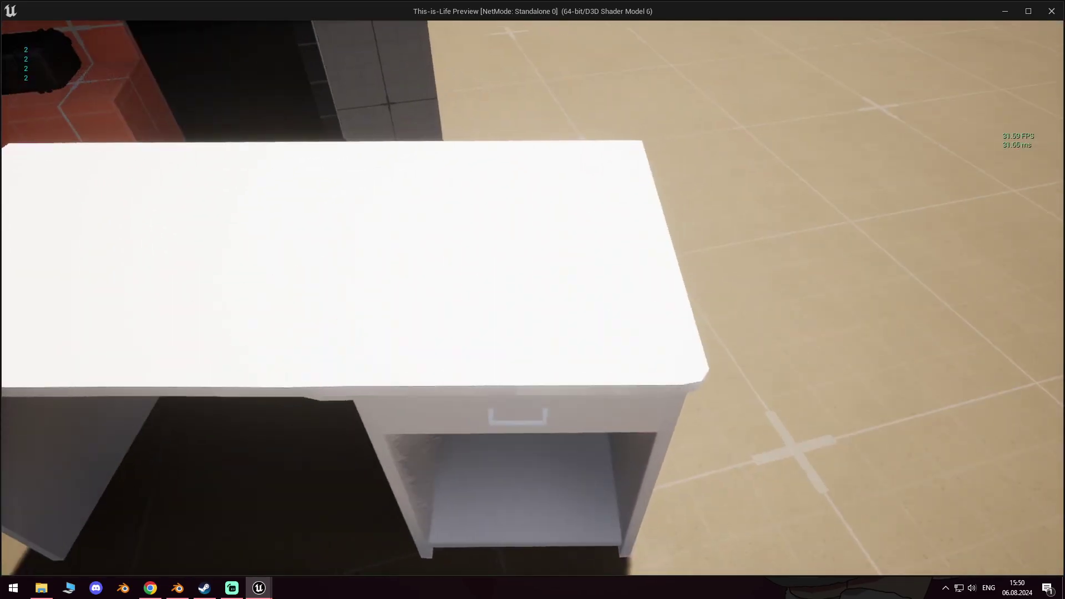
Step: Open and shut the desk drawer twice in play mode, then stop the preview
key("e")
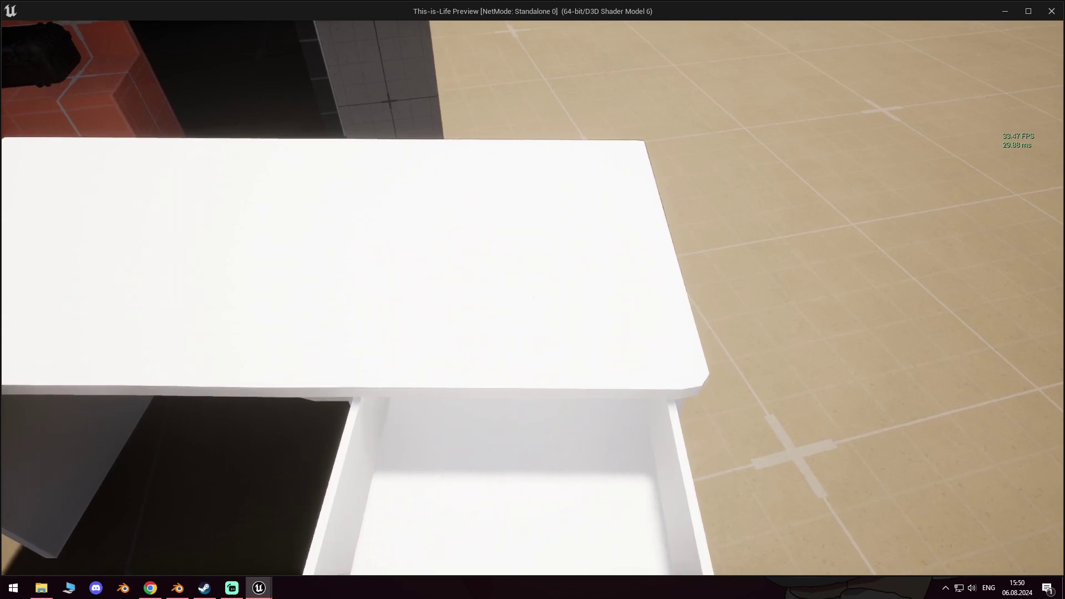
key("e")
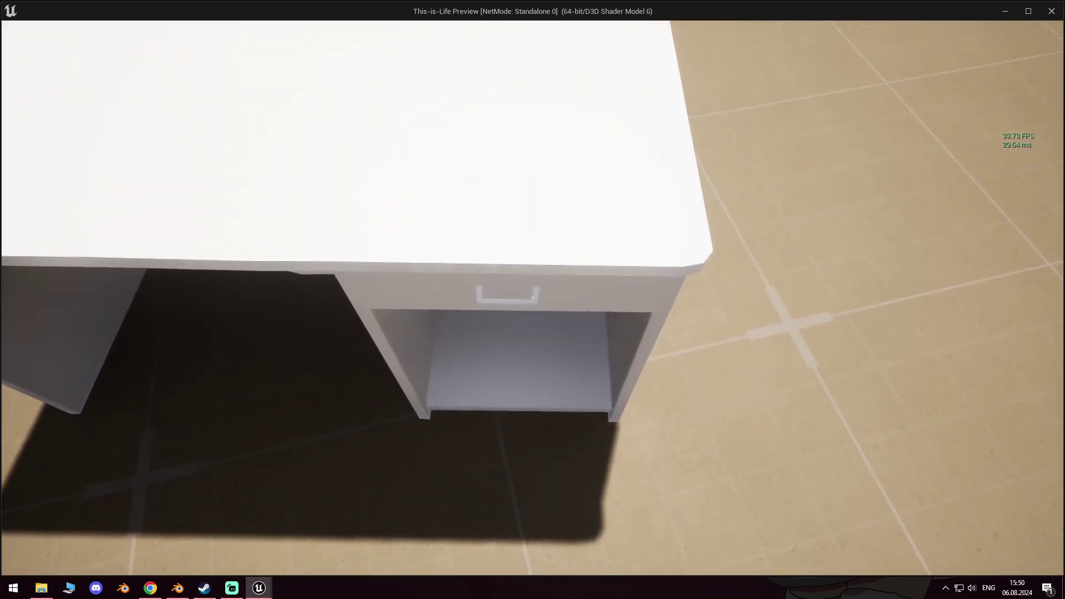
key("e")
key("e")
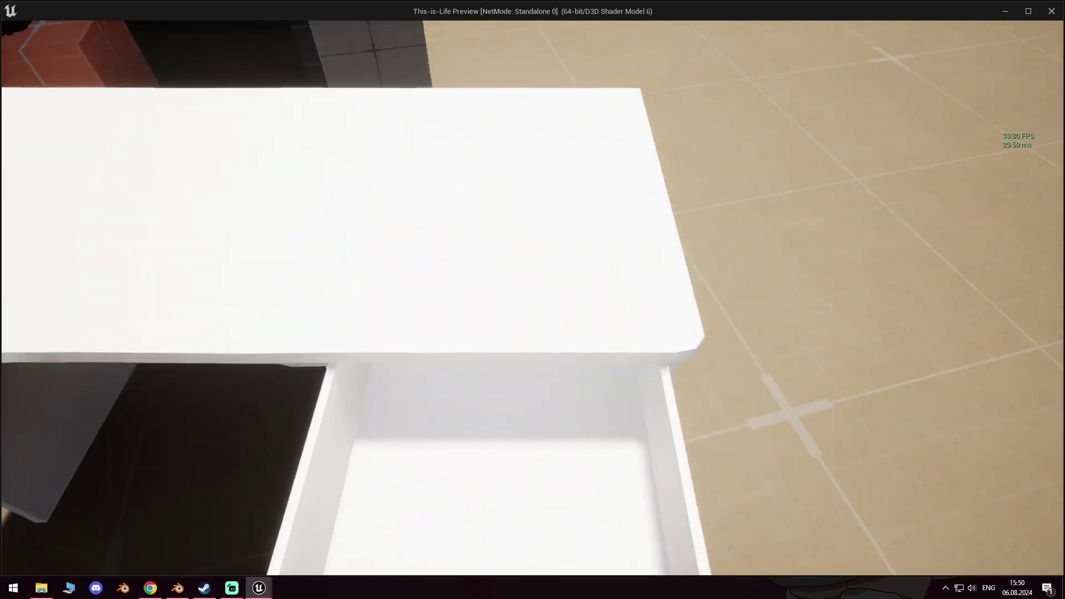
key("e")
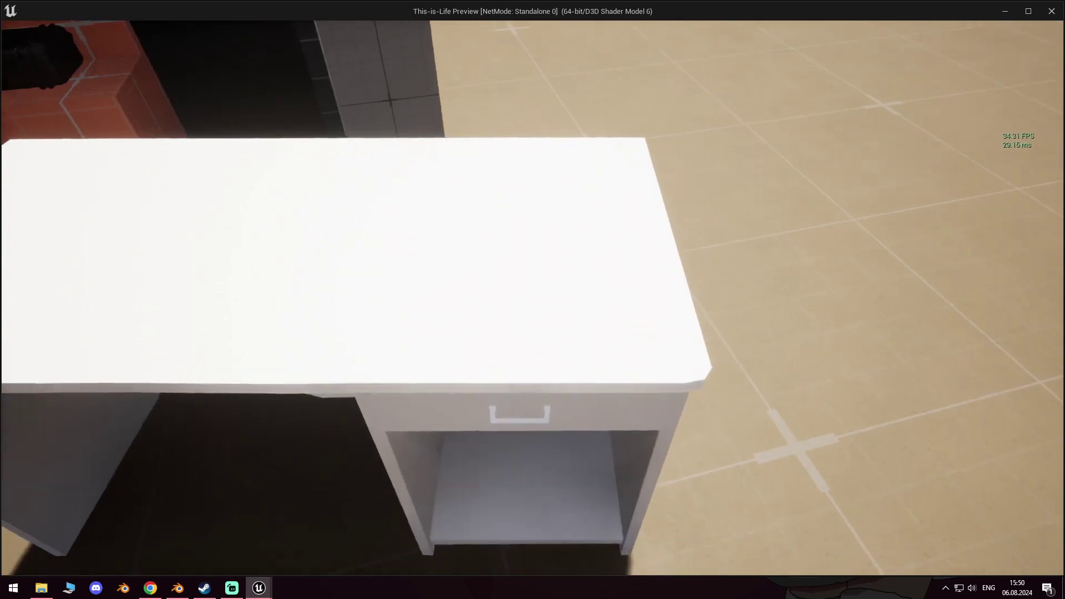
key("Escape")
Step: Shift the StartAnimation notify earlier on TableClose_Montage's notify track
double_click(355, 439)
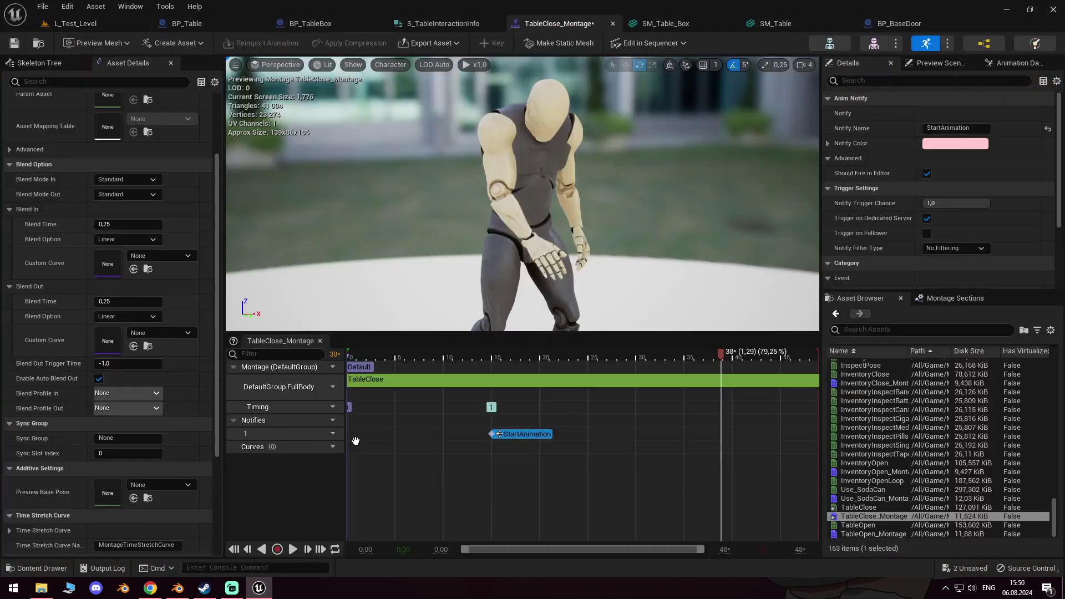
left_click_drag(521, 435, 466, 444)
left_click(106, 25)
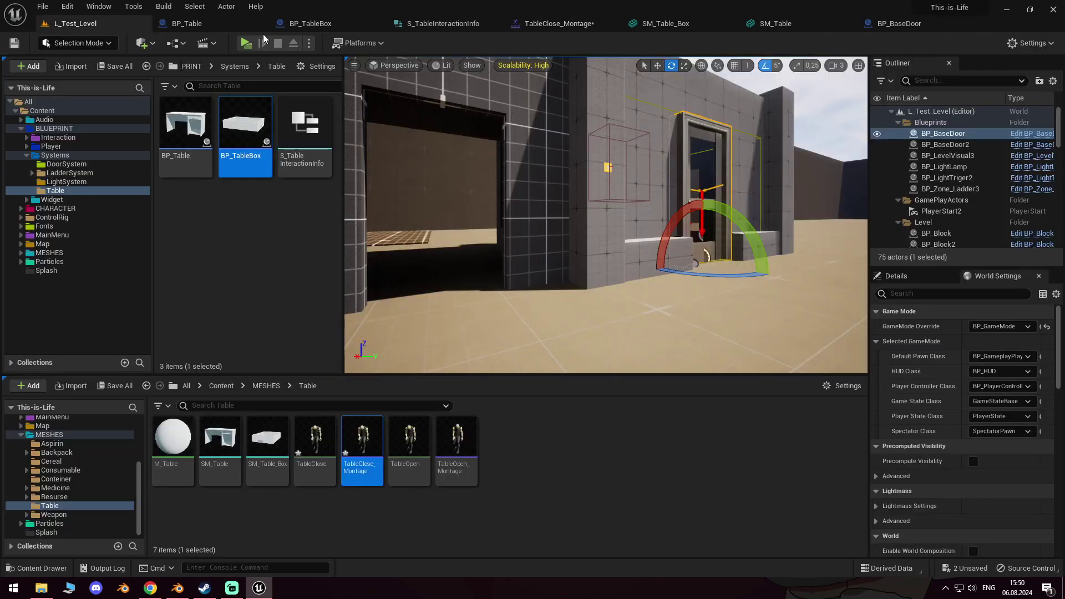
Step: Play-test the level, opening and closing the desk drawer several times, then stop
key("alt+p")
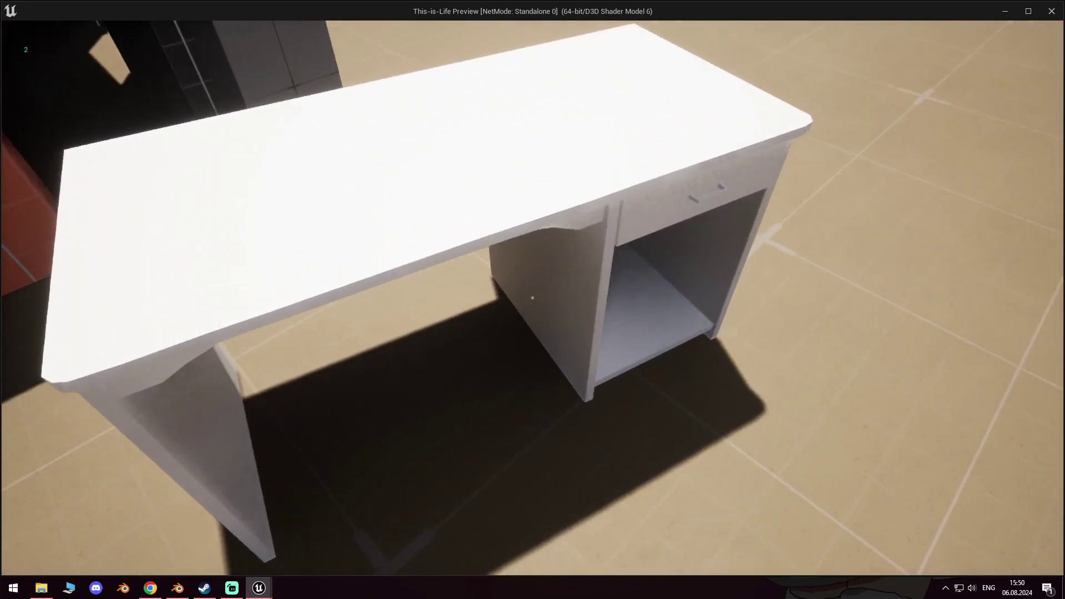
key("e")
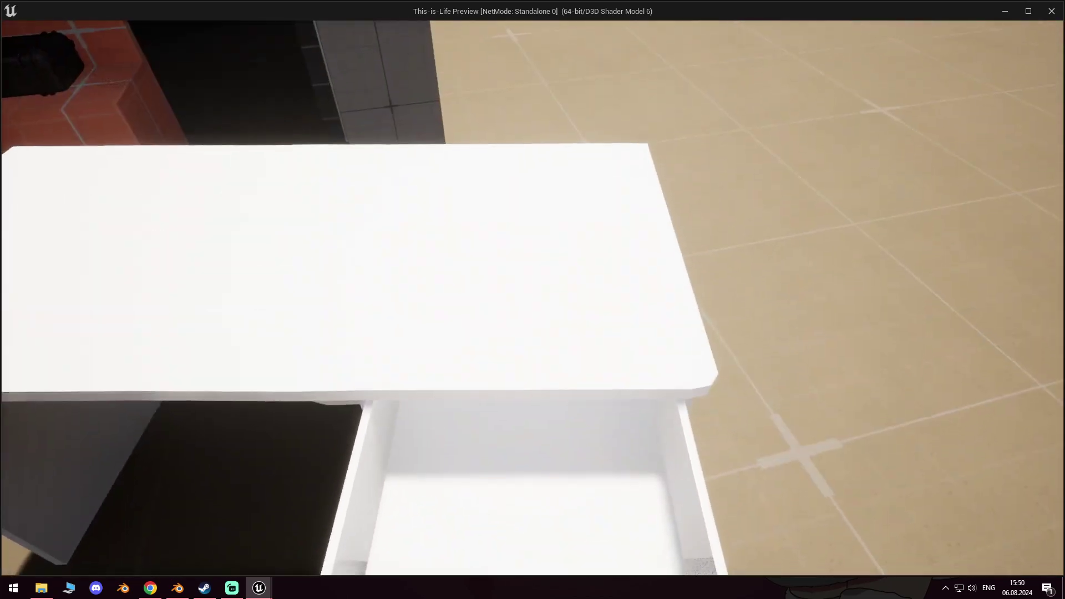
key("e")
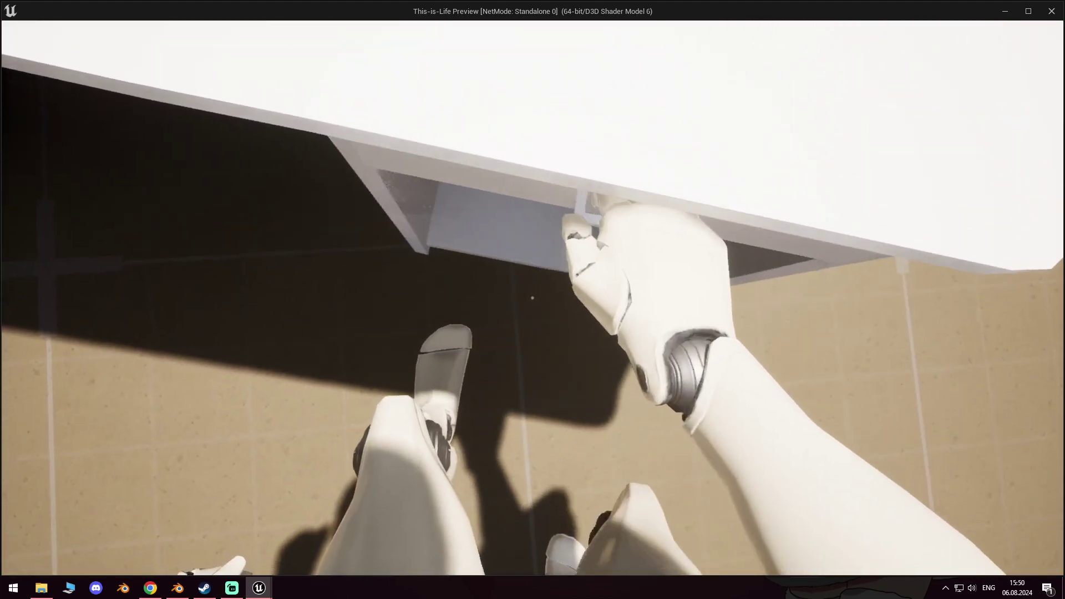
key("e")
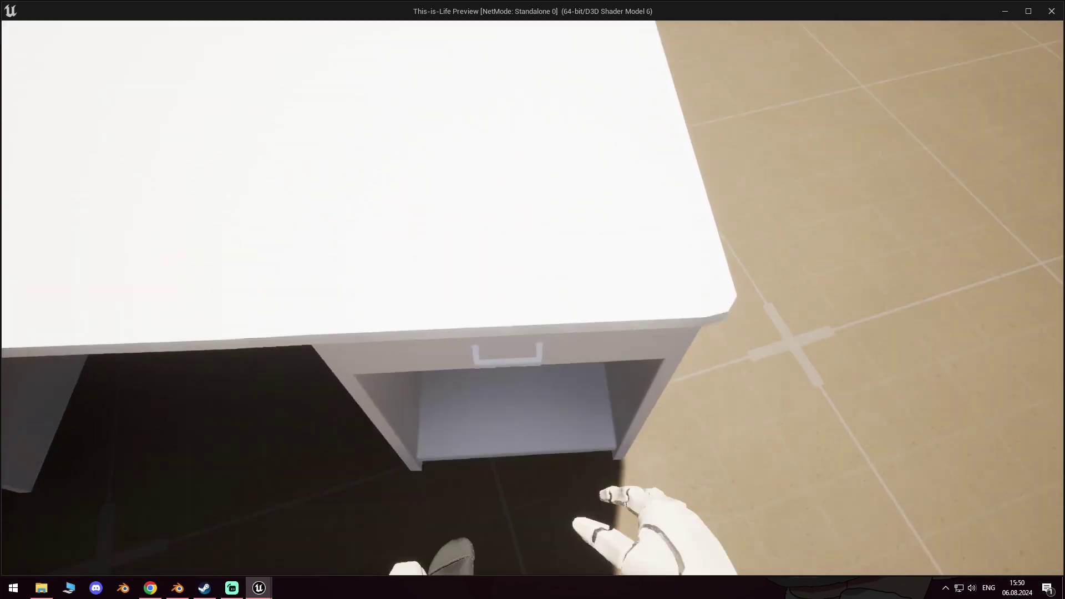
key("e")
key("e")
key("e")
key("e")
key("e")
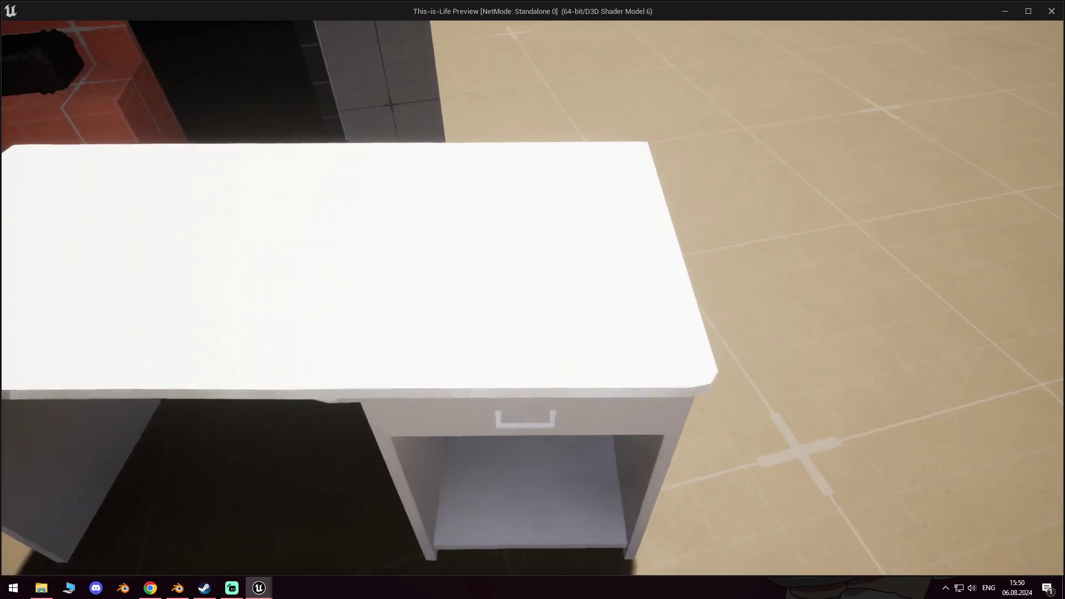
key("e")
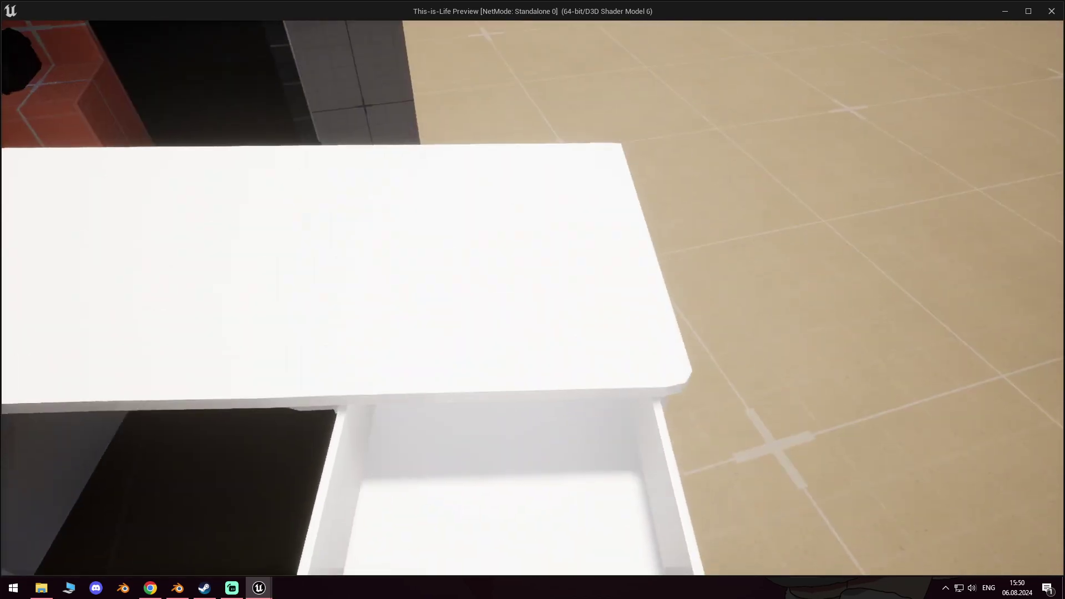
key("e")
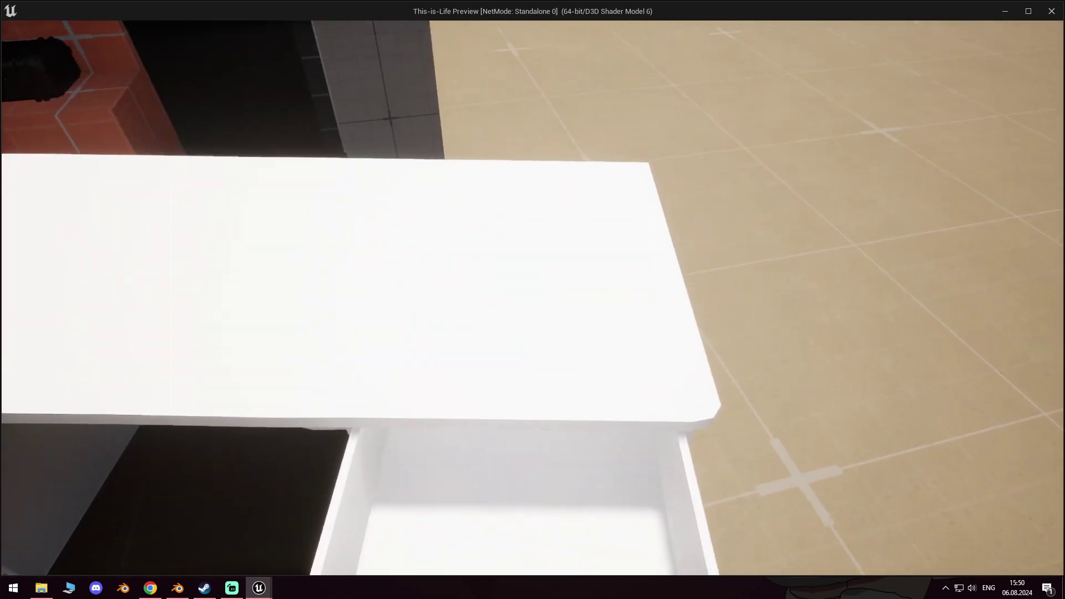
key("e")
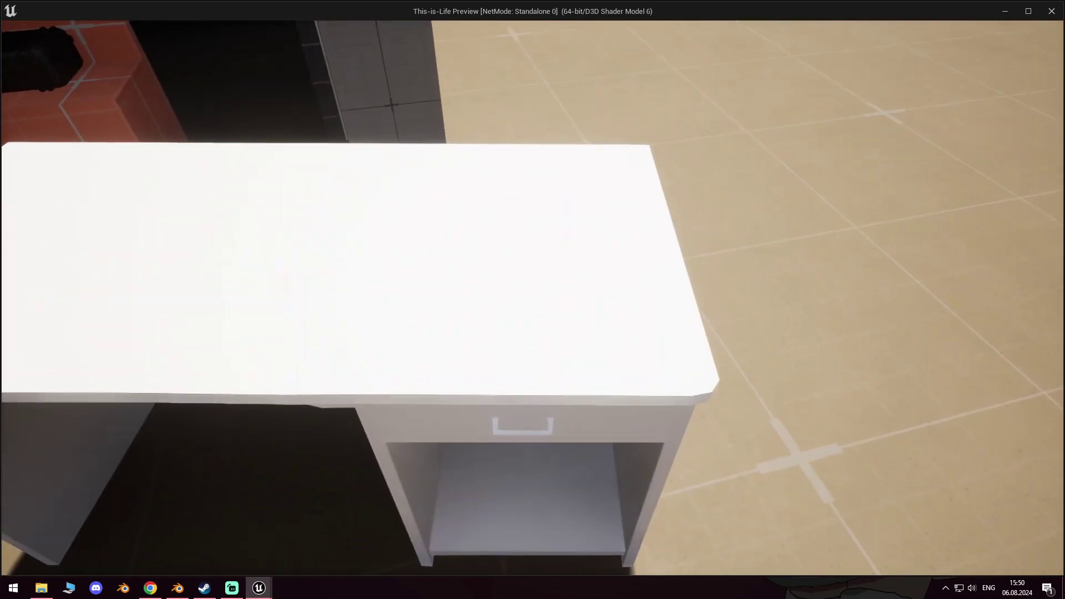
key("Escape")
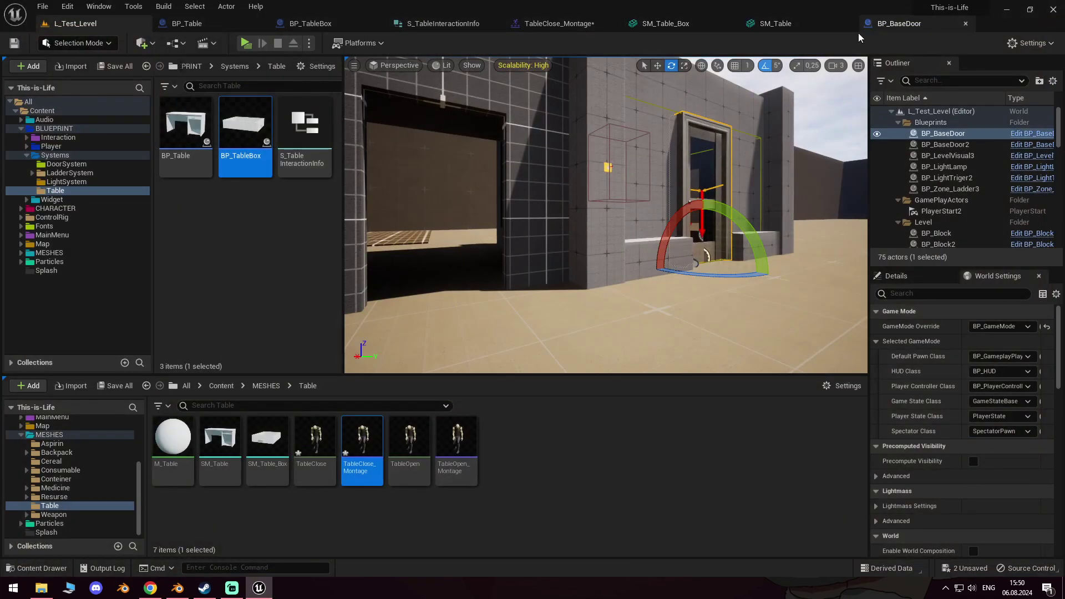
left_click(311, 23)
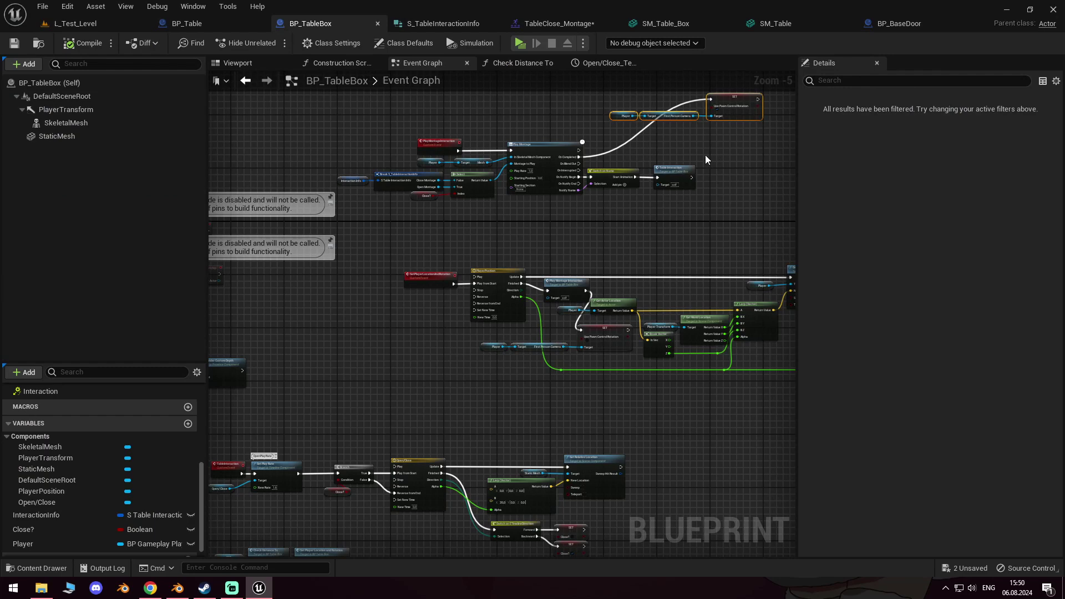
Step: Delete the mannequin SkeletalMesh component from BP_TableBox's viewport preview
left_click(238, 63)
left_click(538, 326)
scroll(576, 276, "down", 3)
left_click(576, 276)
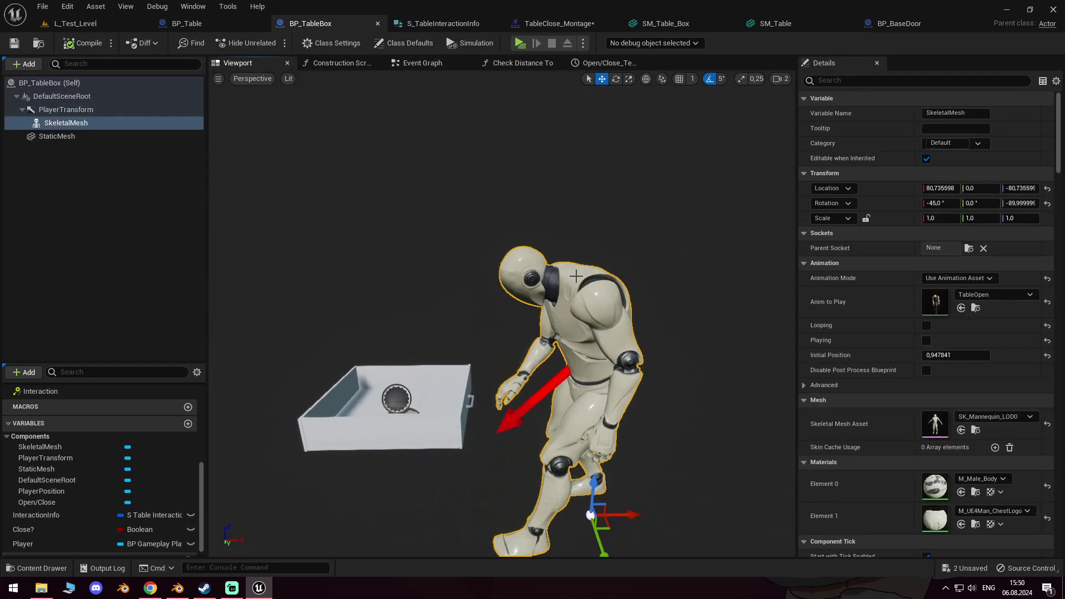
key("Delete")
Step: Rotate the PlayerTransform arrow to about -55° in the component preview
left_click(568, 363)
scroll(590, 368, "up", 1)
middle_click_drag(591, 368, 653, 284)
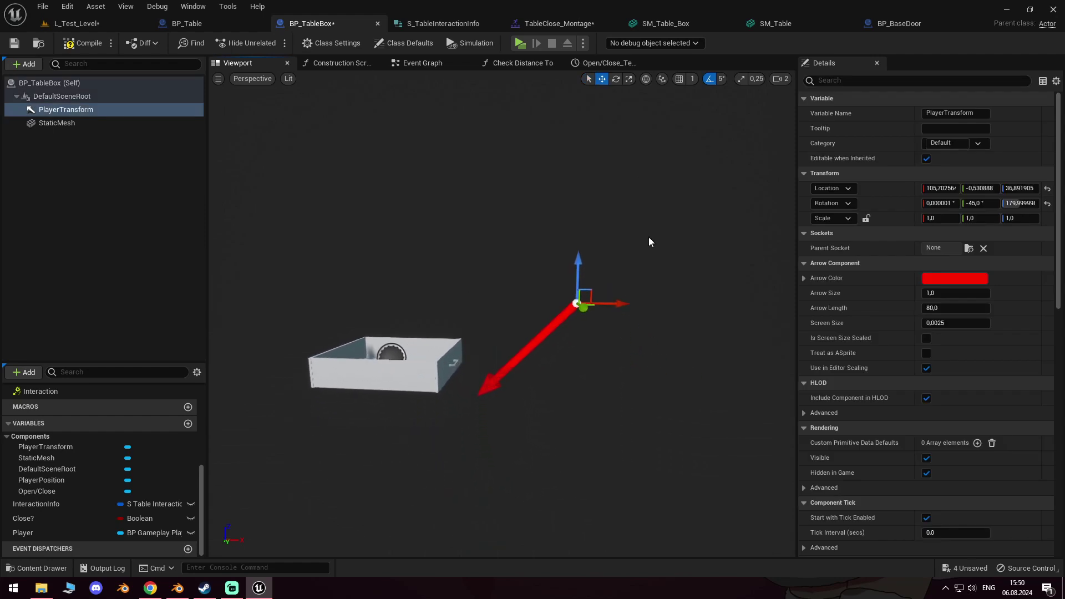
left_click(616, 82)
middle_click_drag(737, 230, 716, 244)
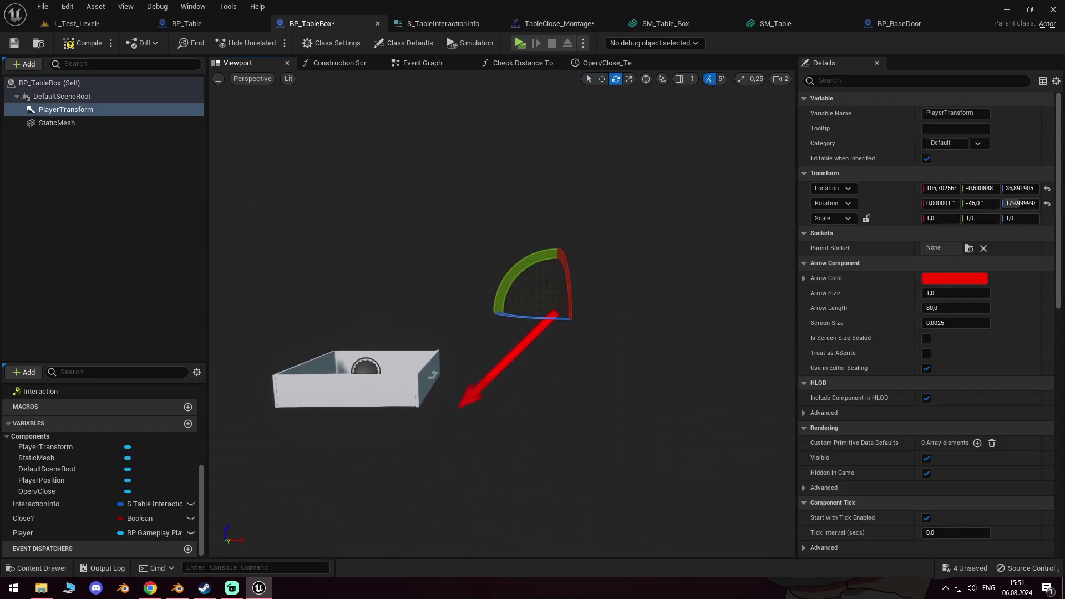
left_click_drag(631, 312, 631, 306)
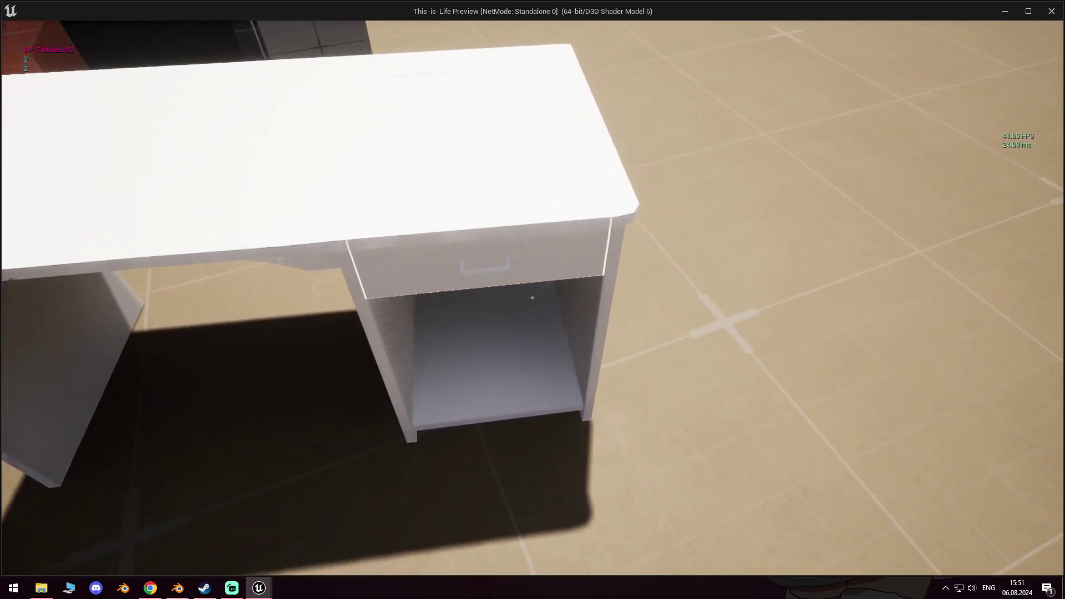
Step: Walk to the desk and open and shut the drawer in-game, then end the play-test
key("w")
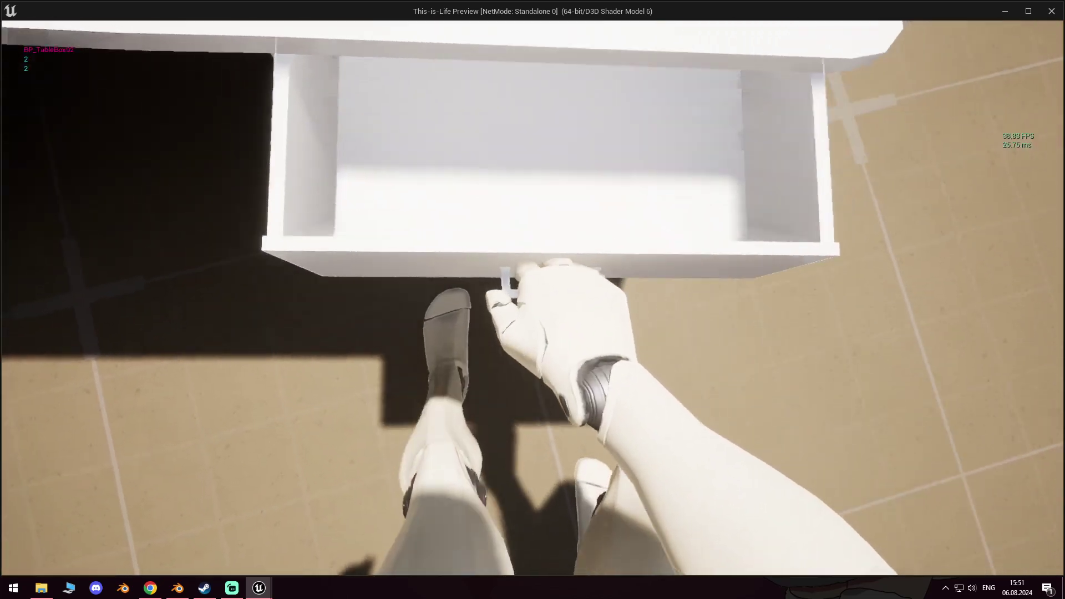
key("s")
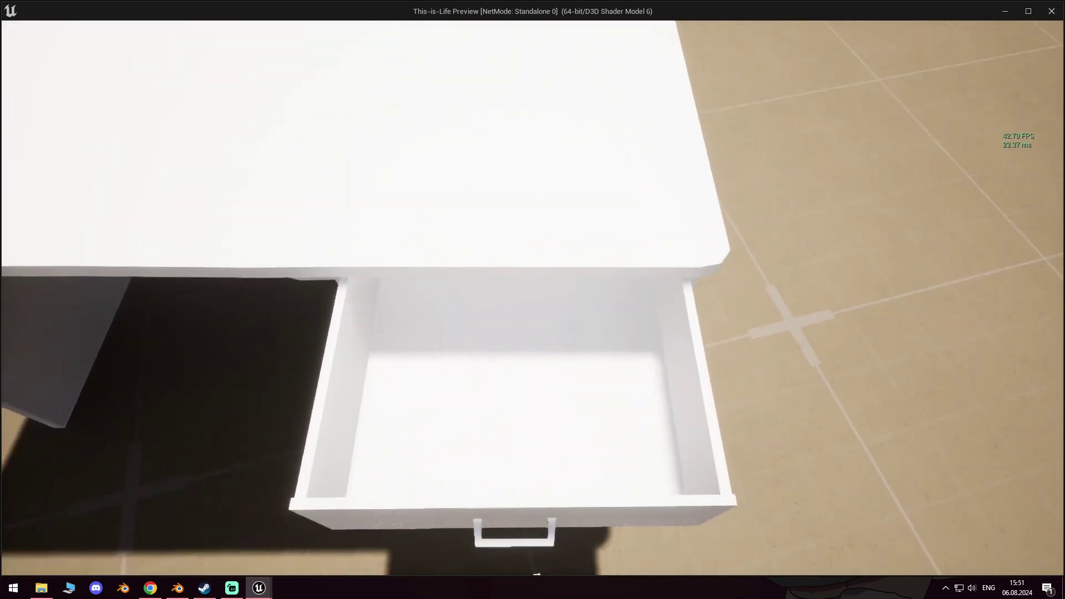
key("e")
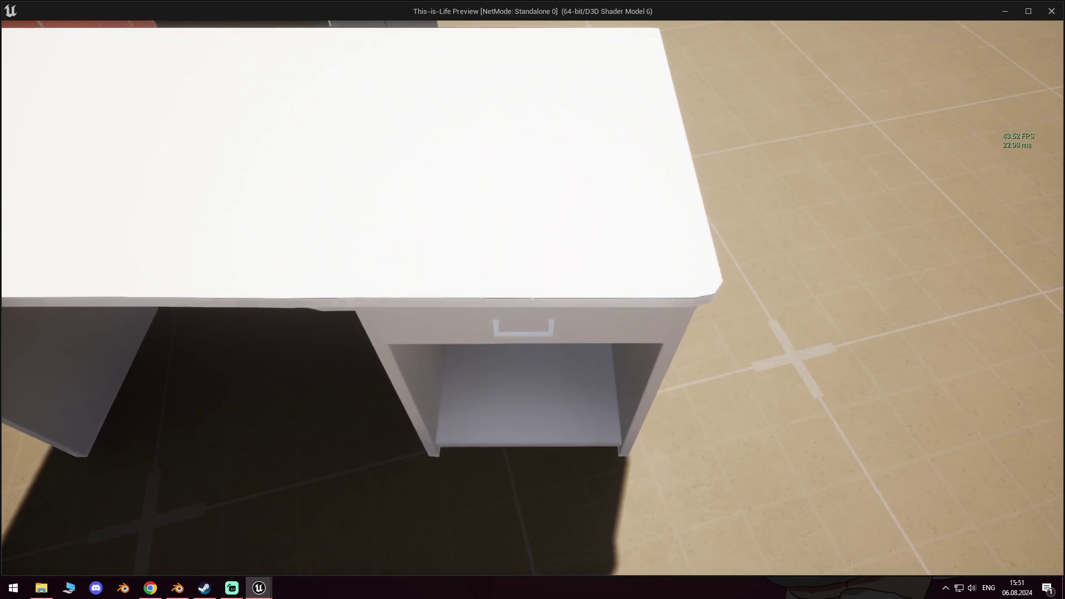
key("Escape")
Step: Rotate PlayerTransform to -60°, then play-test opening and closing the drawer twice
left_click_drag(554, 266, 554, 253)
left_click(519, 44)
key("w")
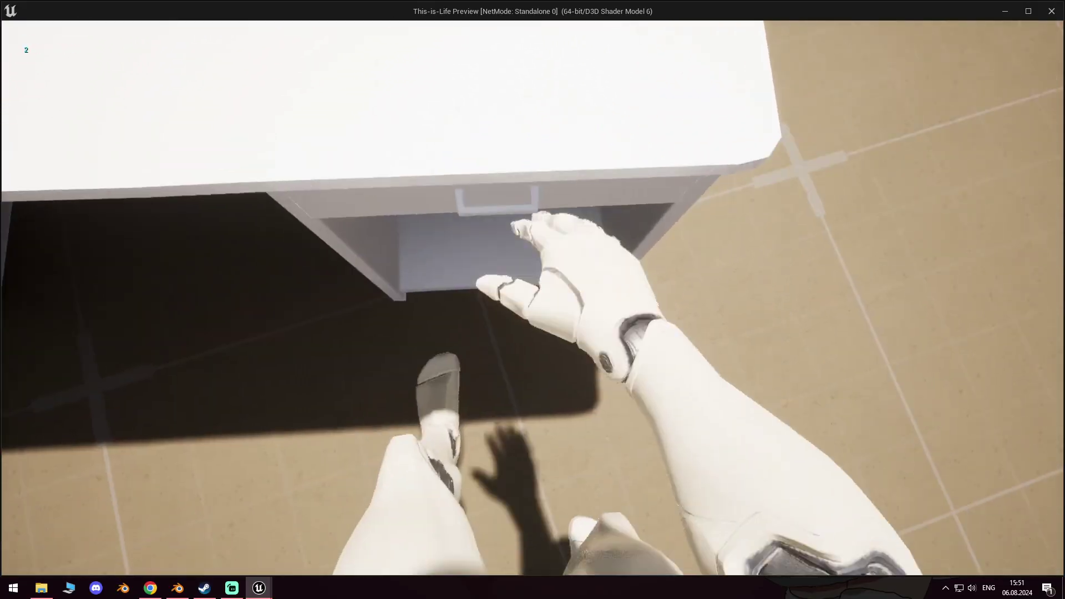
key("e")
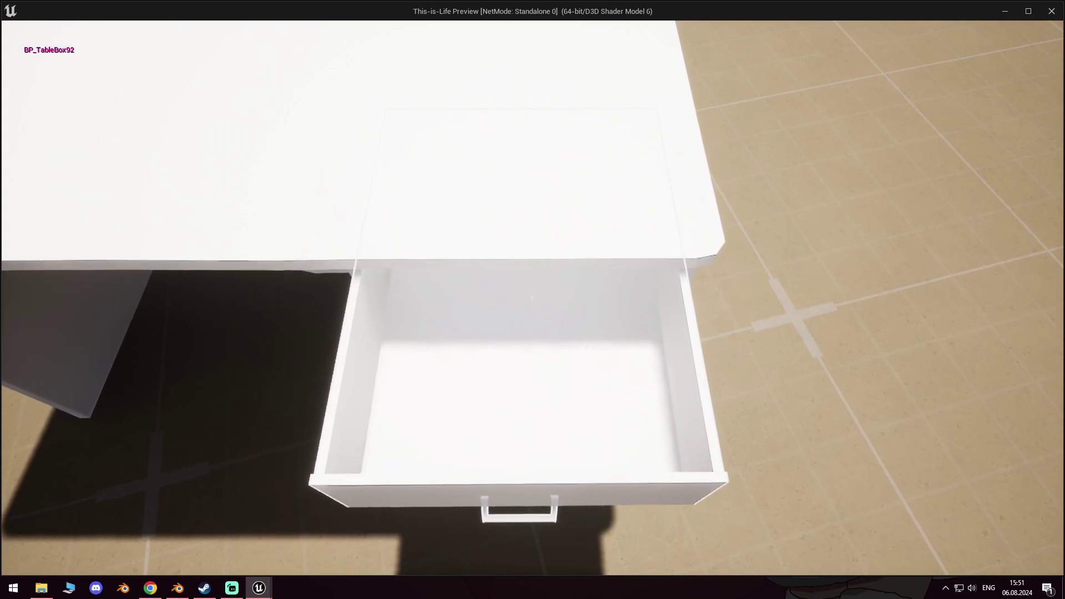
key("e")
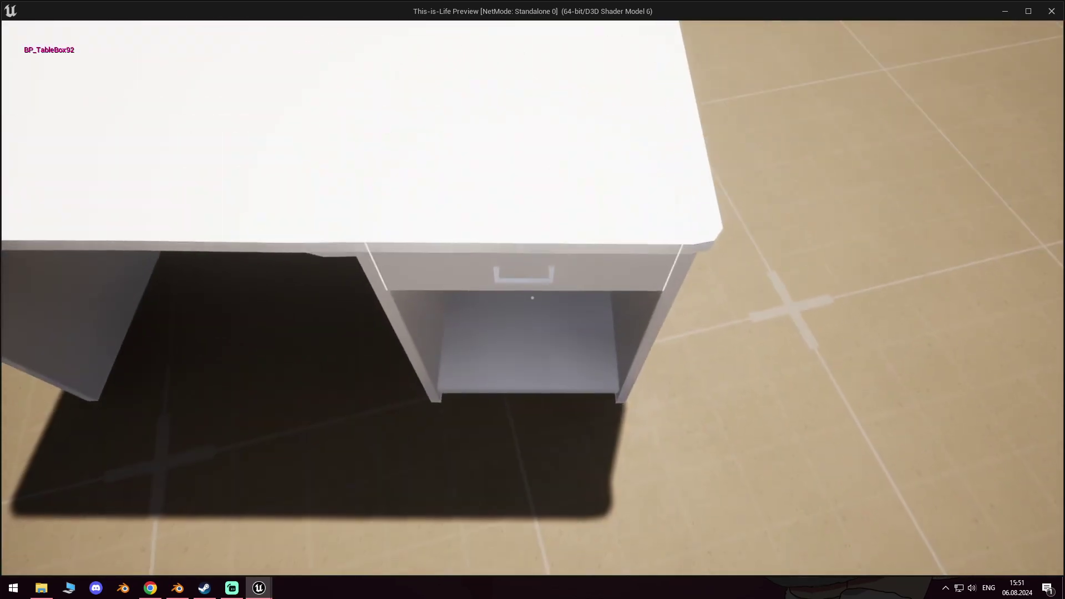
key("e")
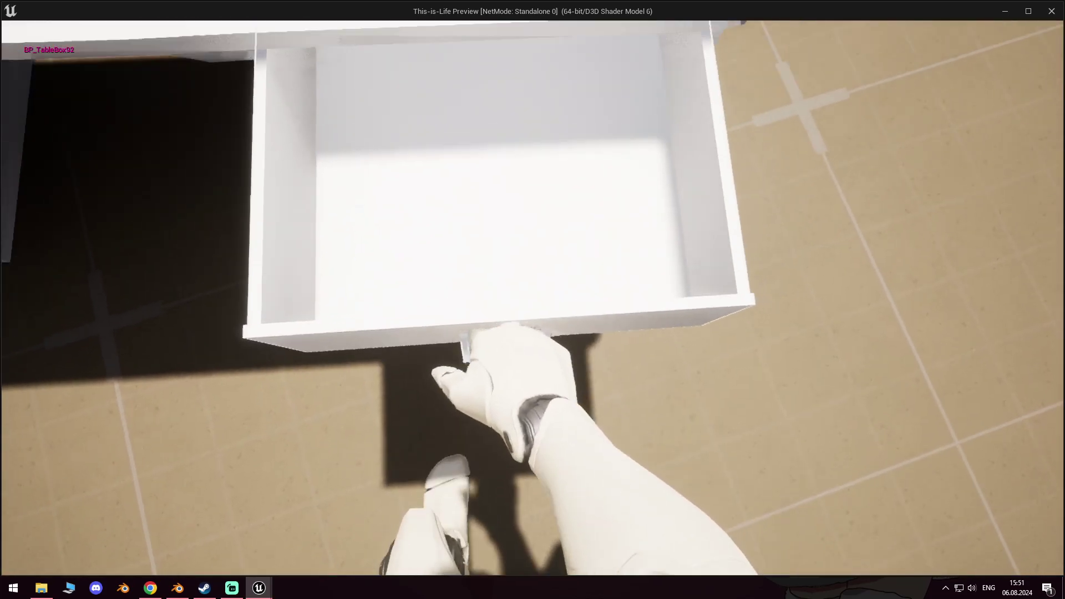
key("e")
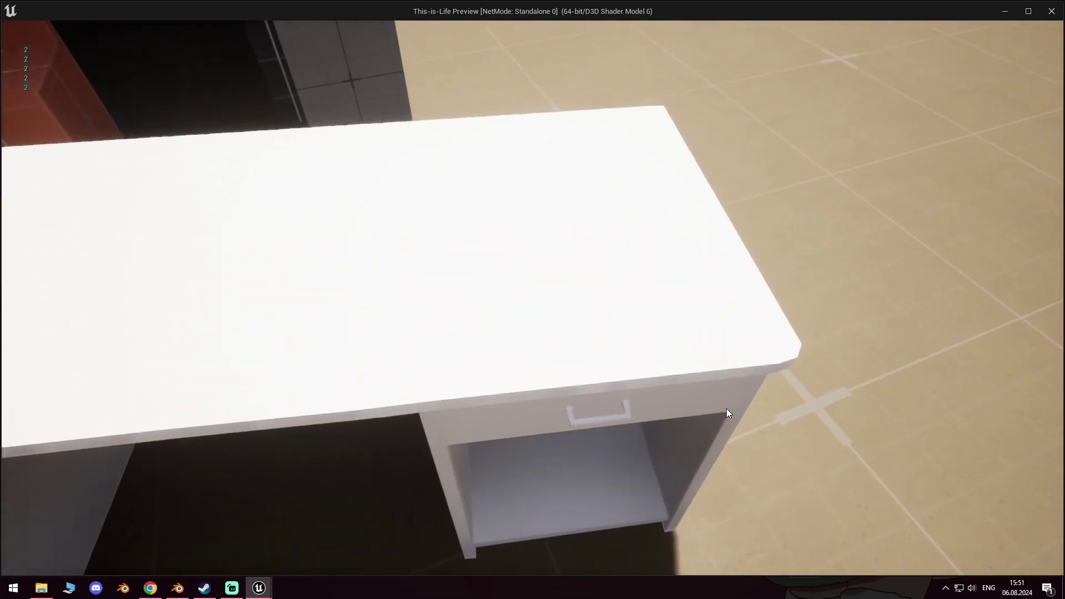
key("Escape")
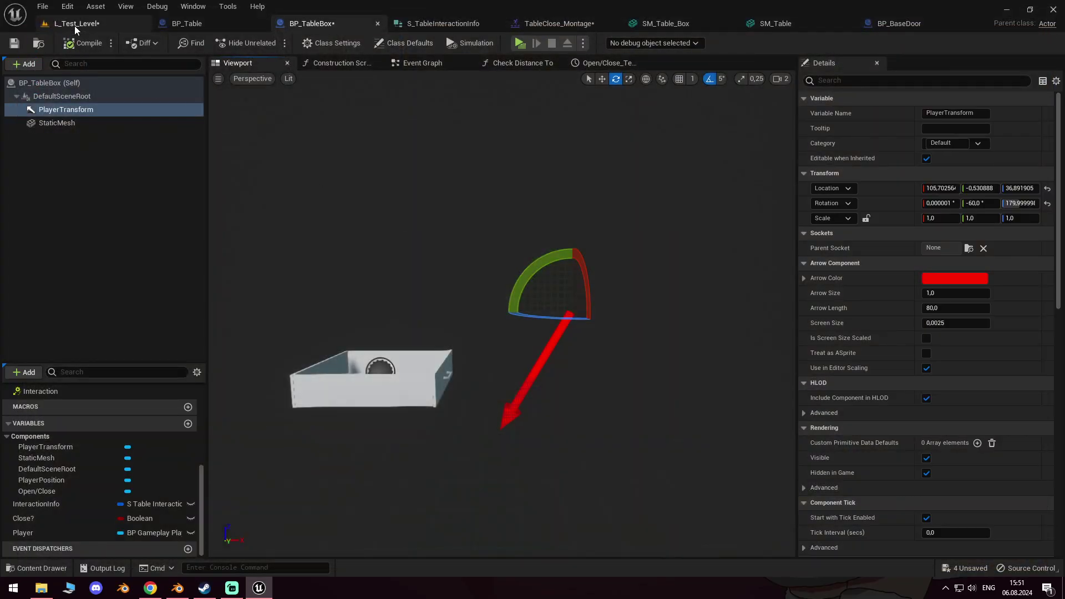
Step: Enter 0,2 as Map Range Clamped's Out Range B, then open the drawer in a playtest
left_click(74, 24)
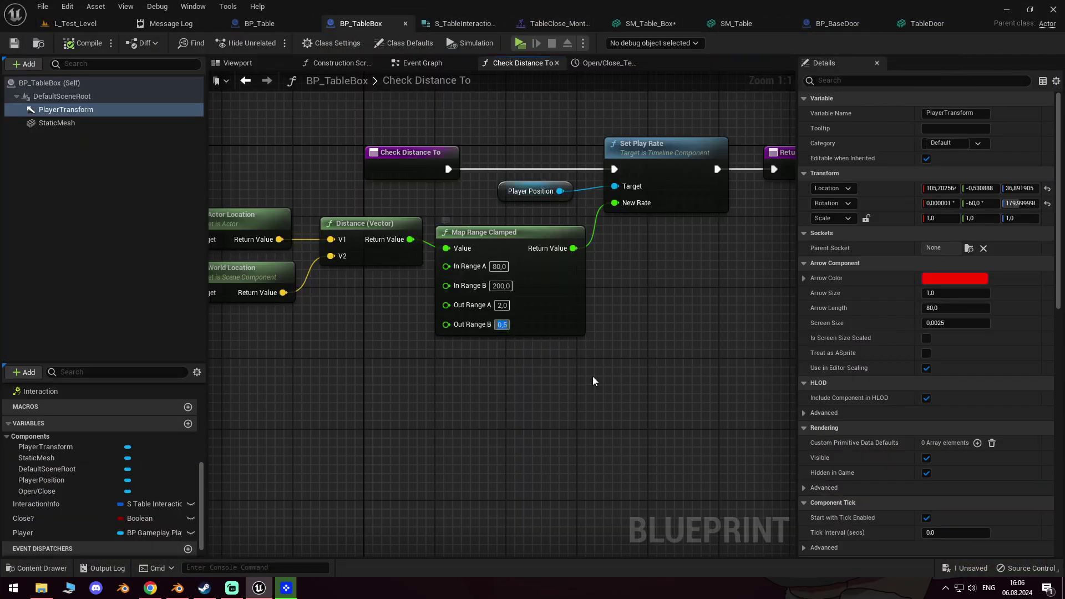
type("0,2")
key("Return")
key("e")
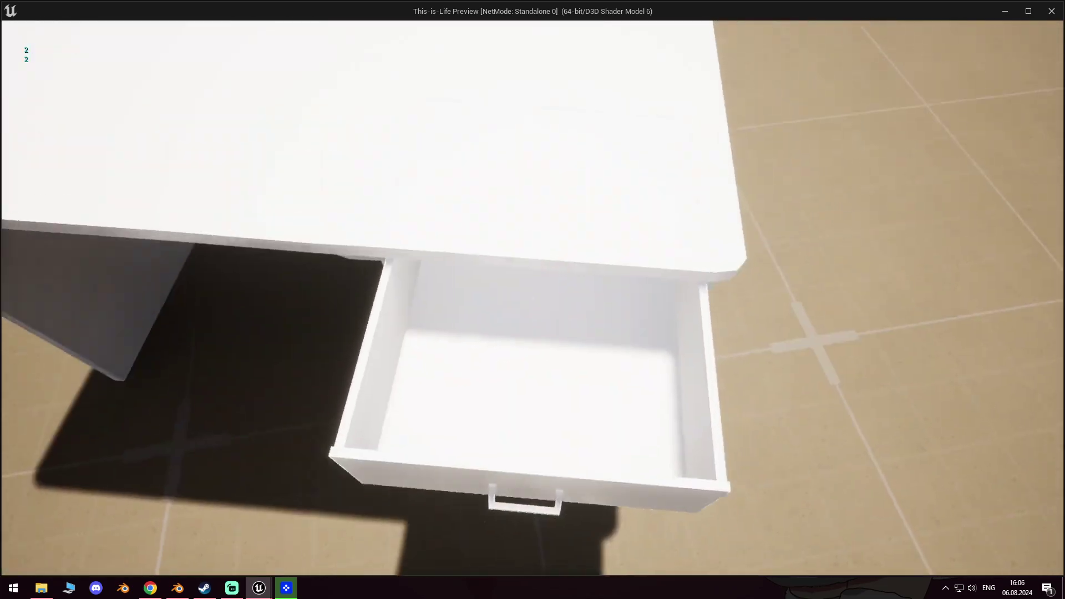
Step: Shut and reopen the drawer twice more in-game, then stop the preview
key("e")
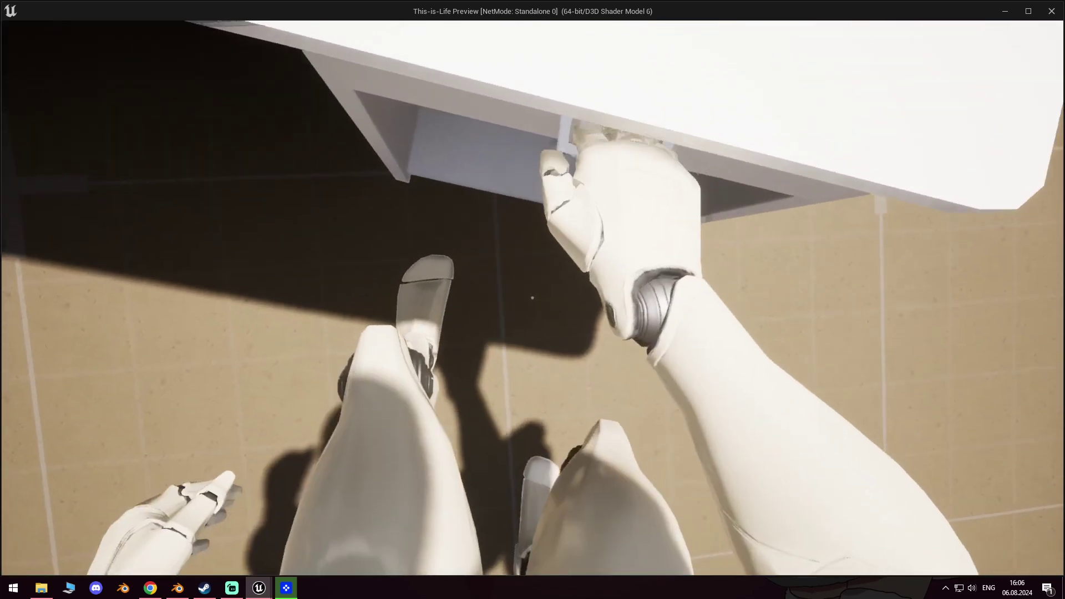
key("e")
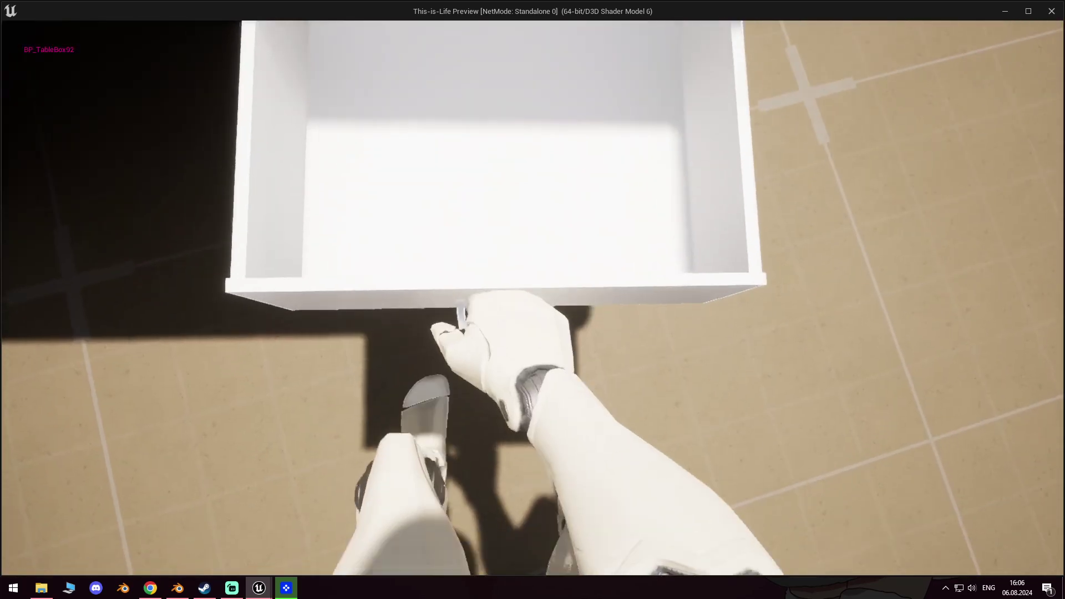
key("e")
key("s")
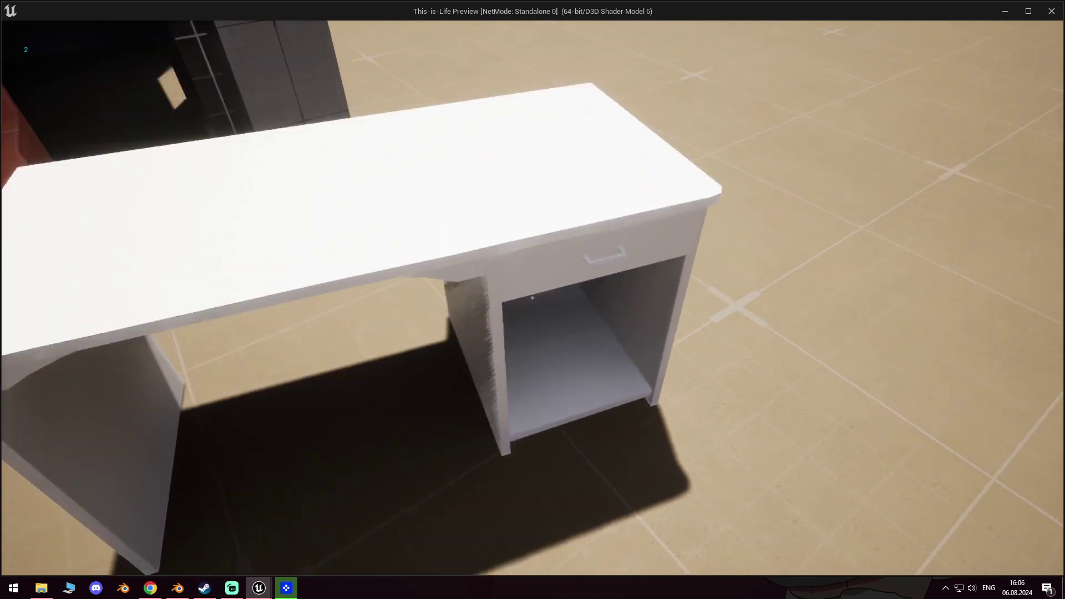
key("e")
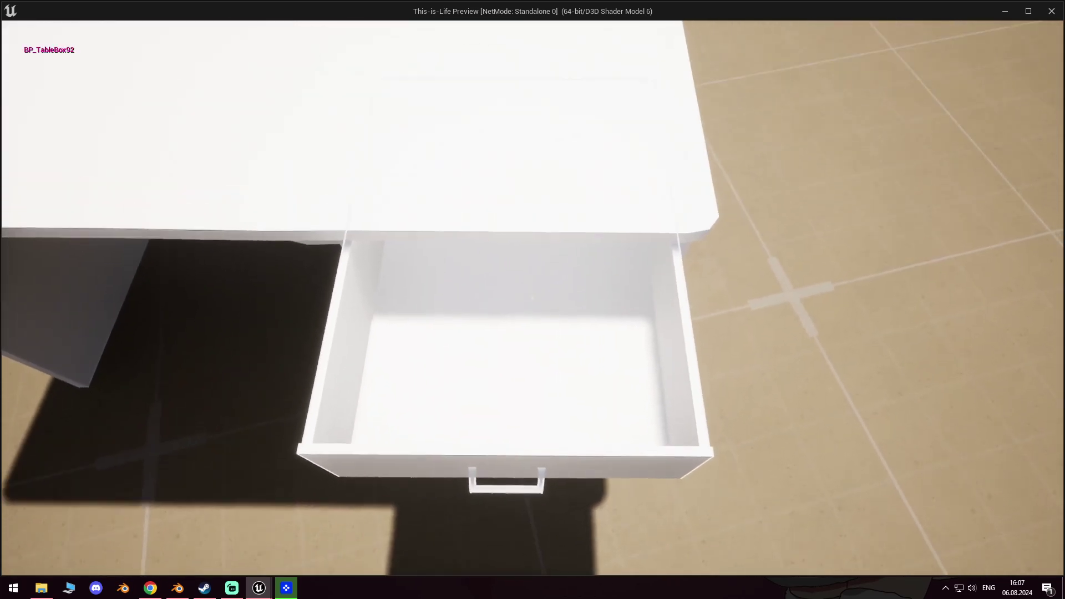
key("e")
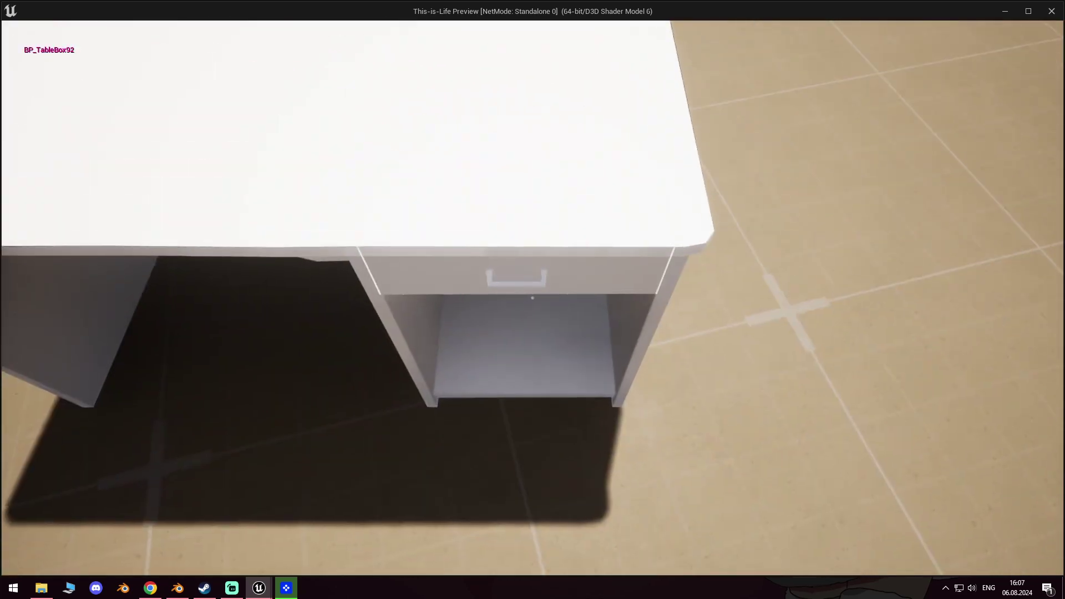
key("Escape")
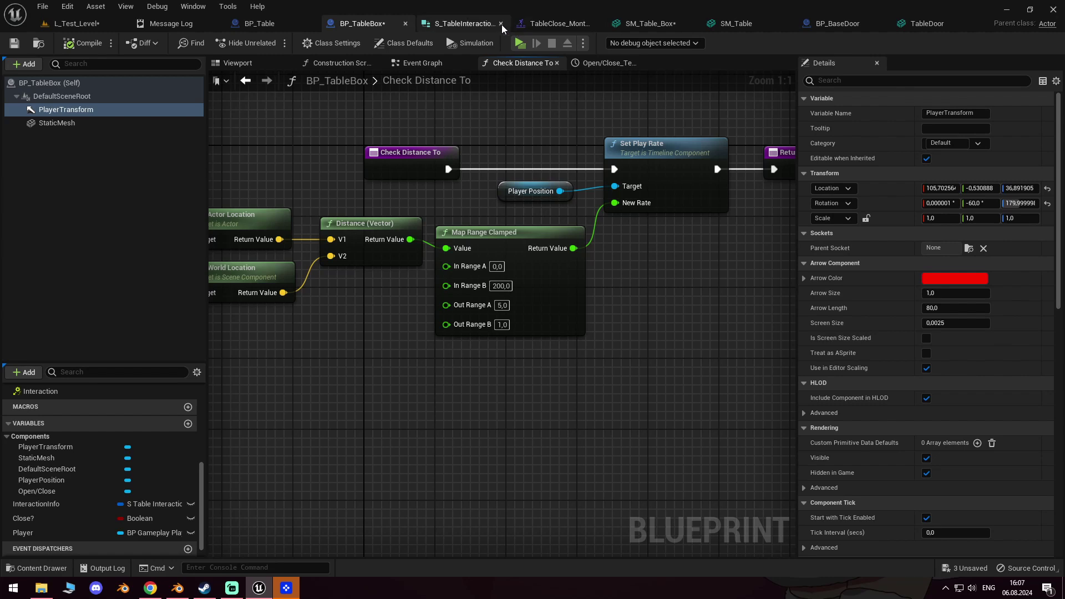
Step: Set TableClose_Montage's blend-in and blend-out options to Hermite Cubic
left_click(561, 24)
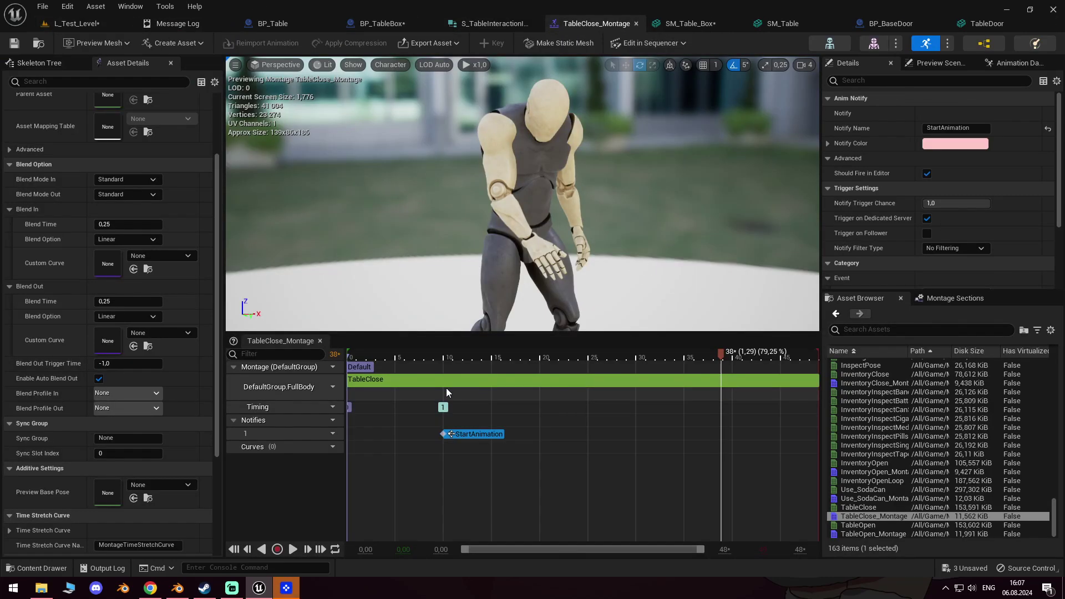
left_click(128, 316)
left_click(134, 344)
left_click(114, 244)
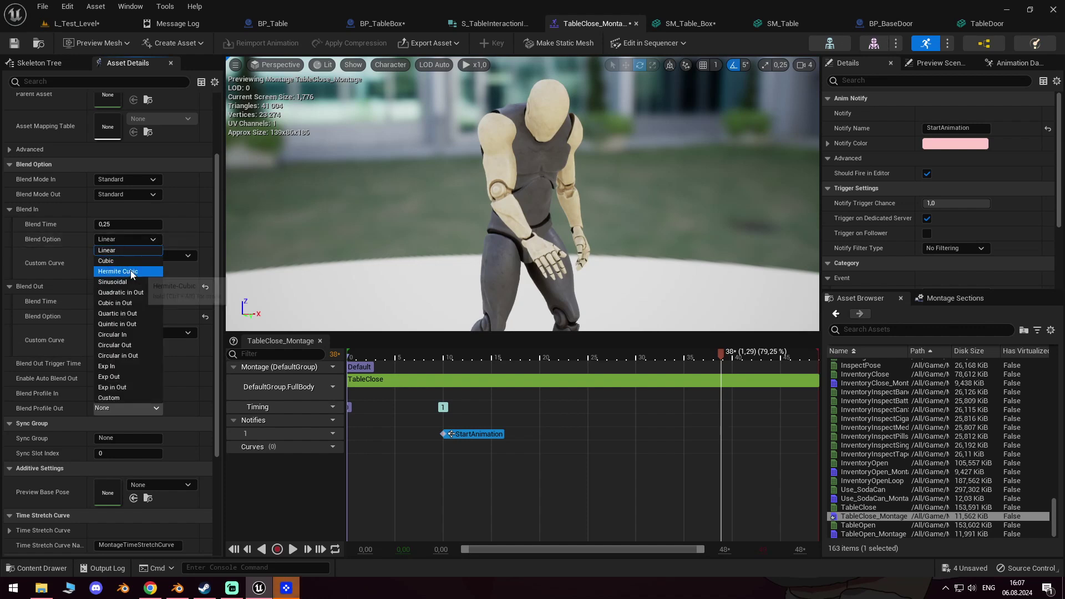
left_click(132, 272)
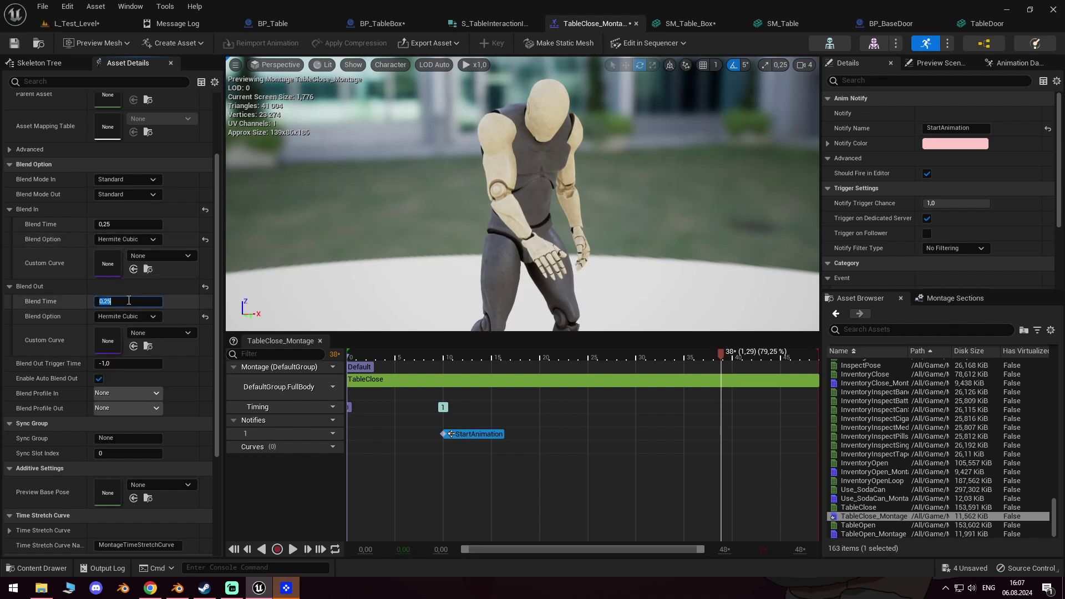
Step: Set TableOpen_Montage's blend-out time to 0,4
double_click(865, 534)
left_click(120, 301)
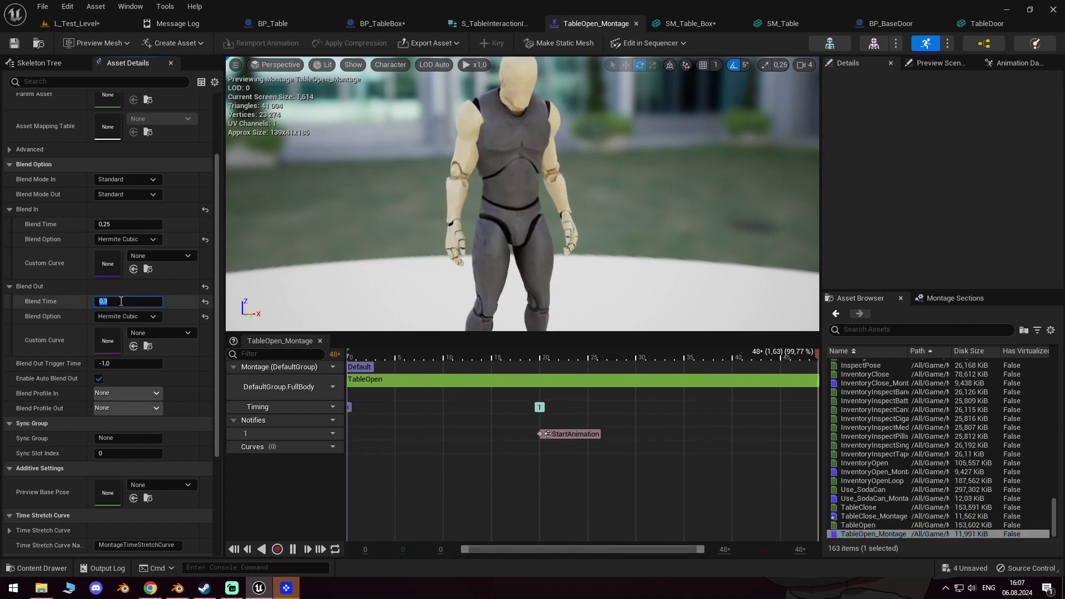
type("0,4")
key("Return")
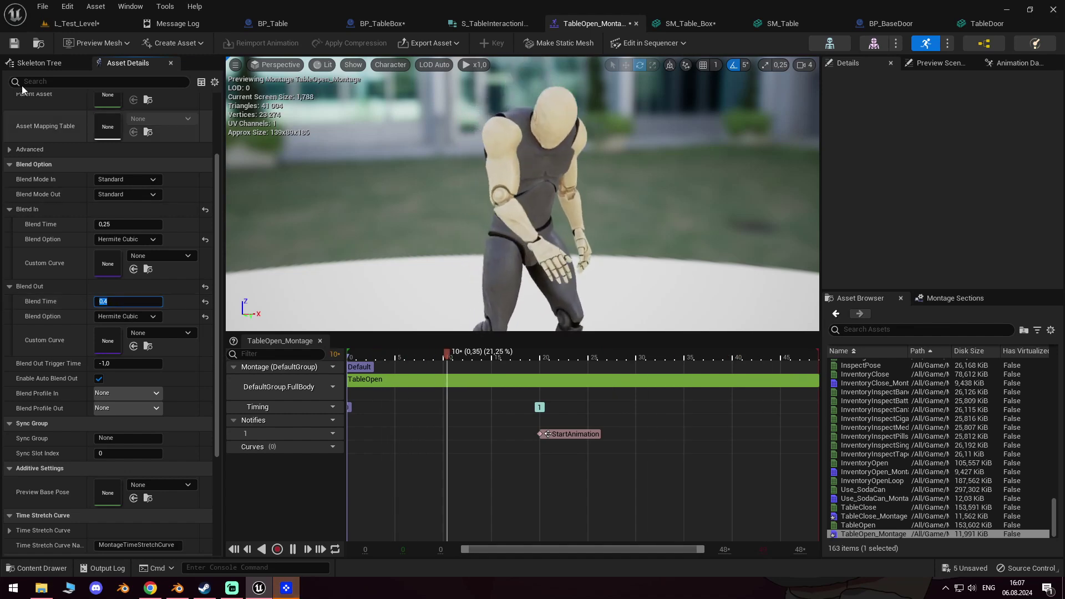
left_click(83, 23)
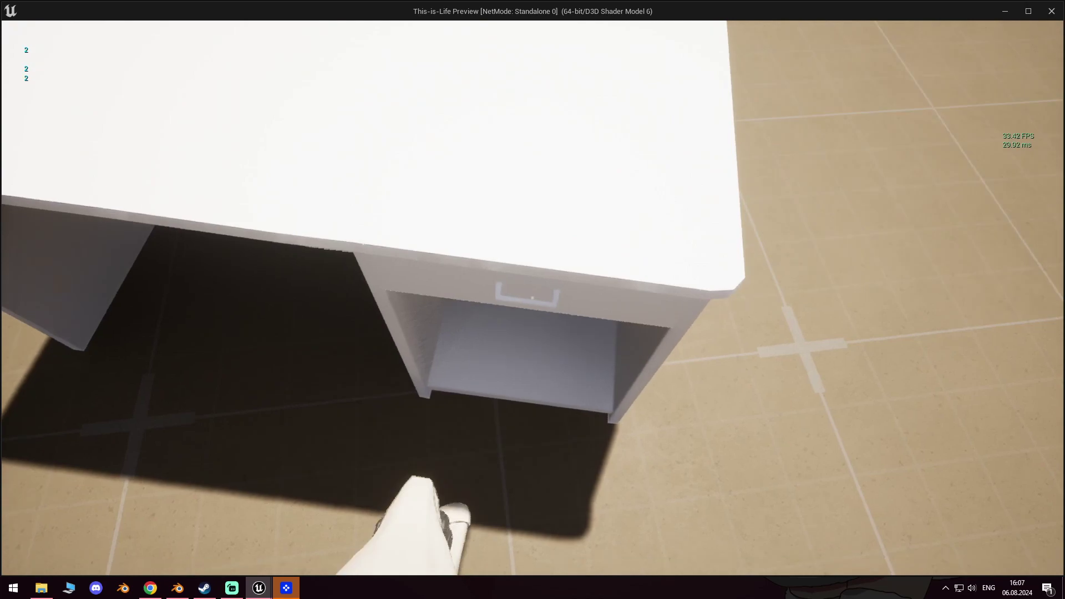
Step: Open the drawer three times and shut it twice in-game, then end the preview
key("e")
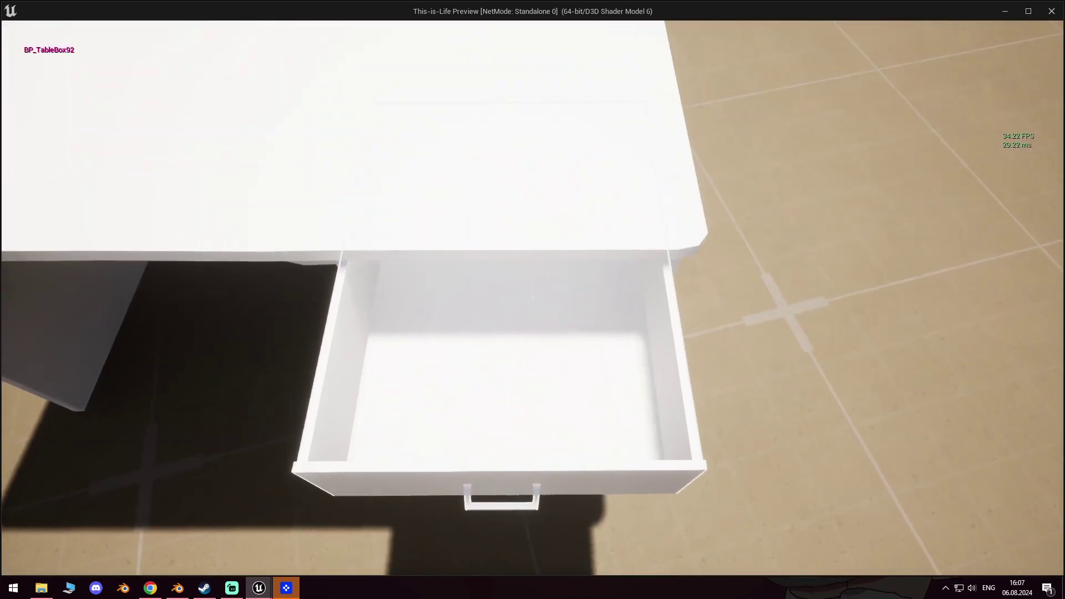
key("e")
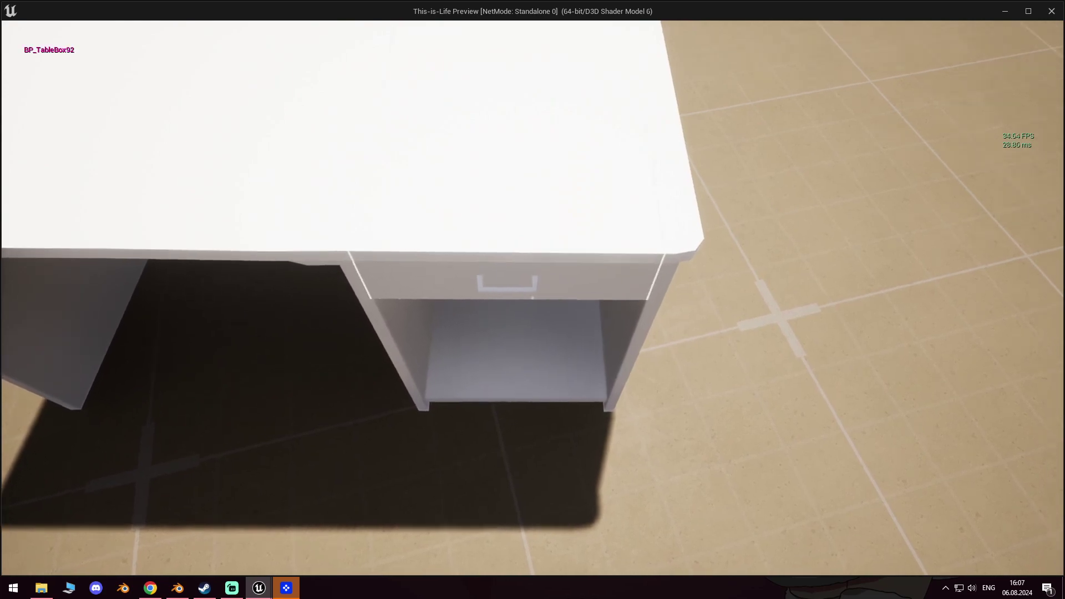
key("e")
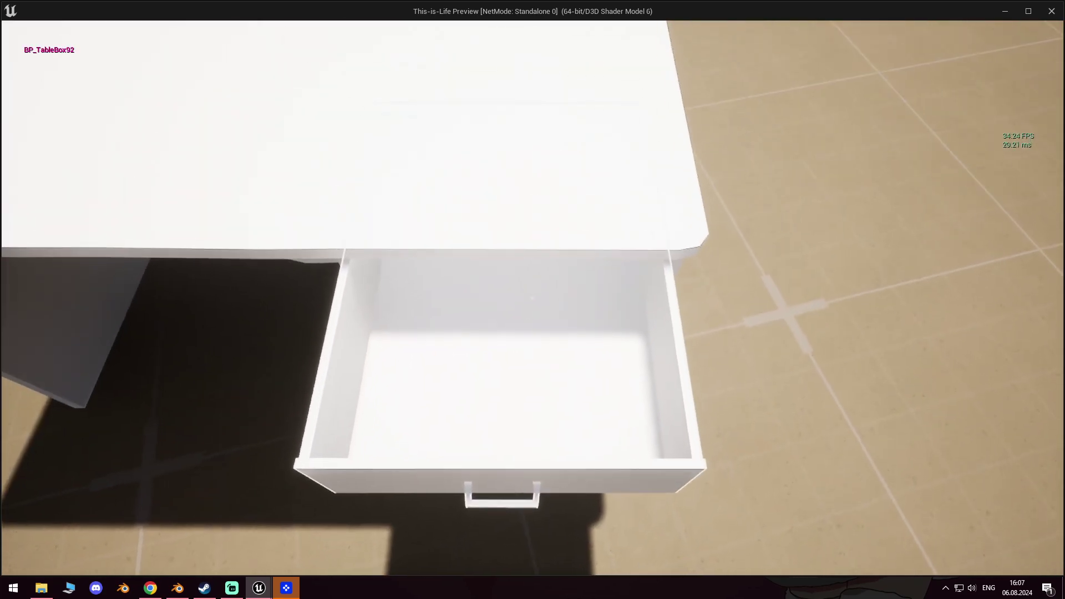
key("e")
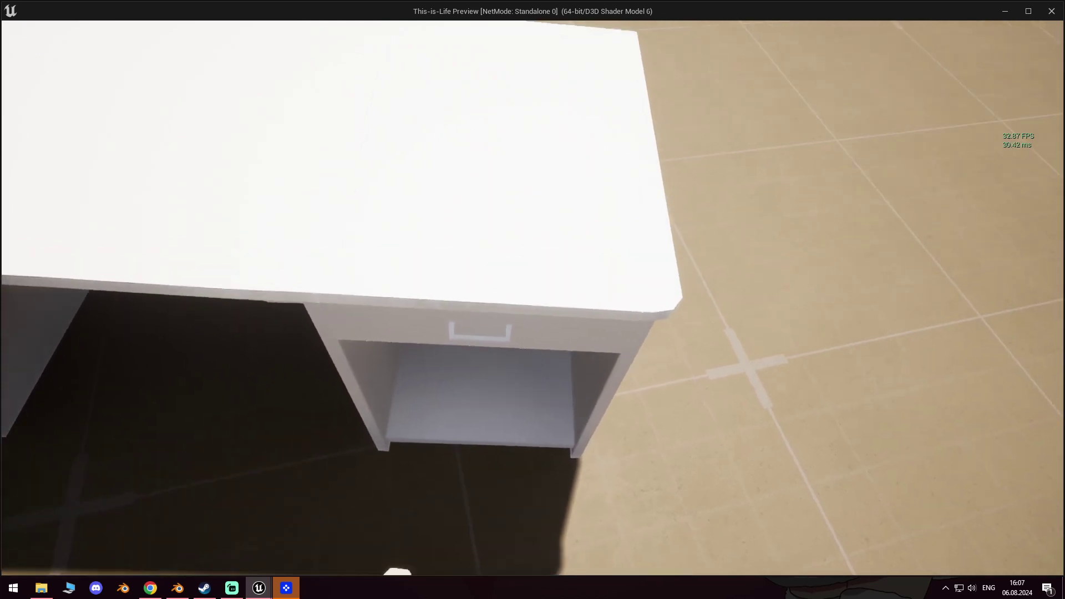
key("e")
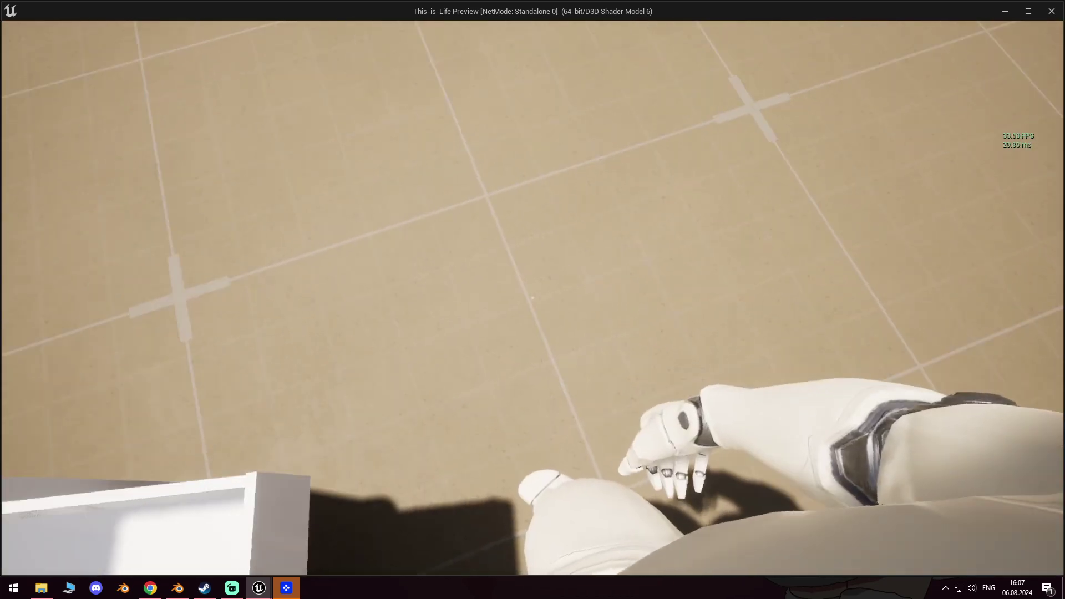
key("Escape")
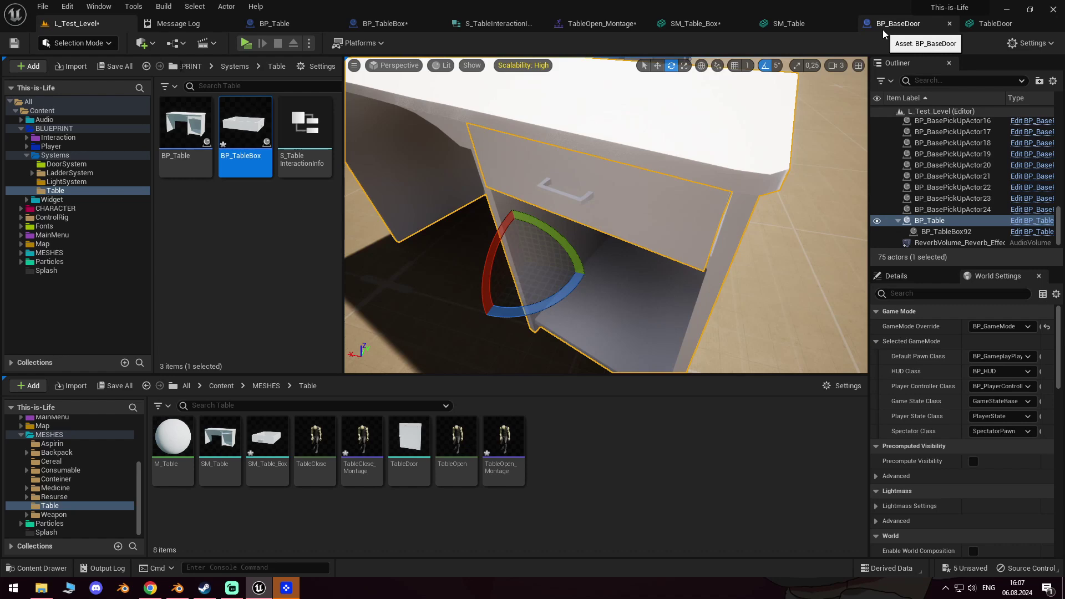
Step: Move the Player, First Person Camera and SET nodes down-right to clear space after Play Montage
left_click(375, 24)
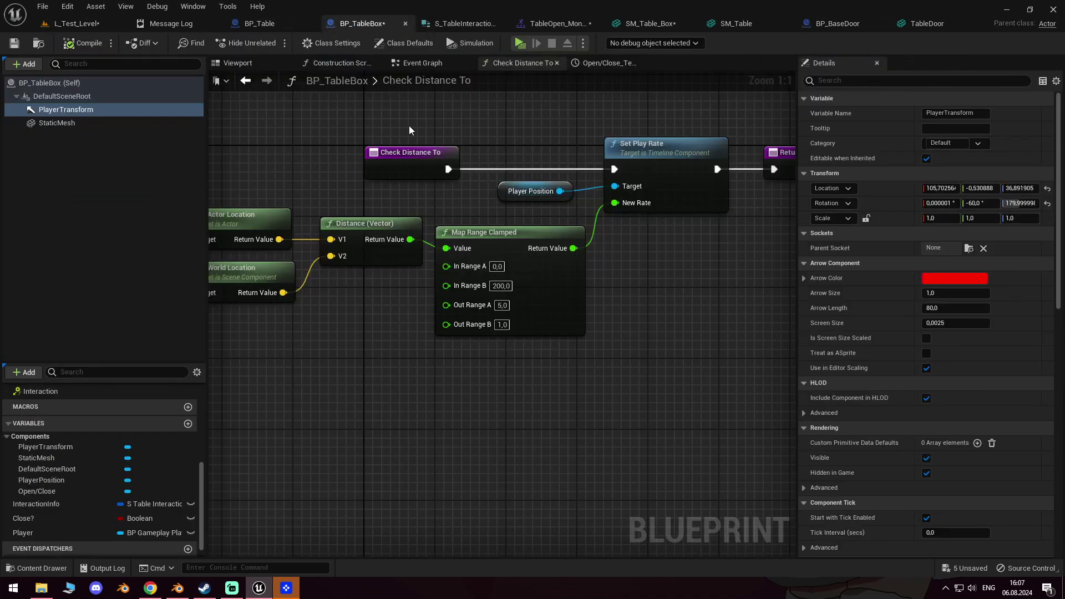
left_click(422, 65)
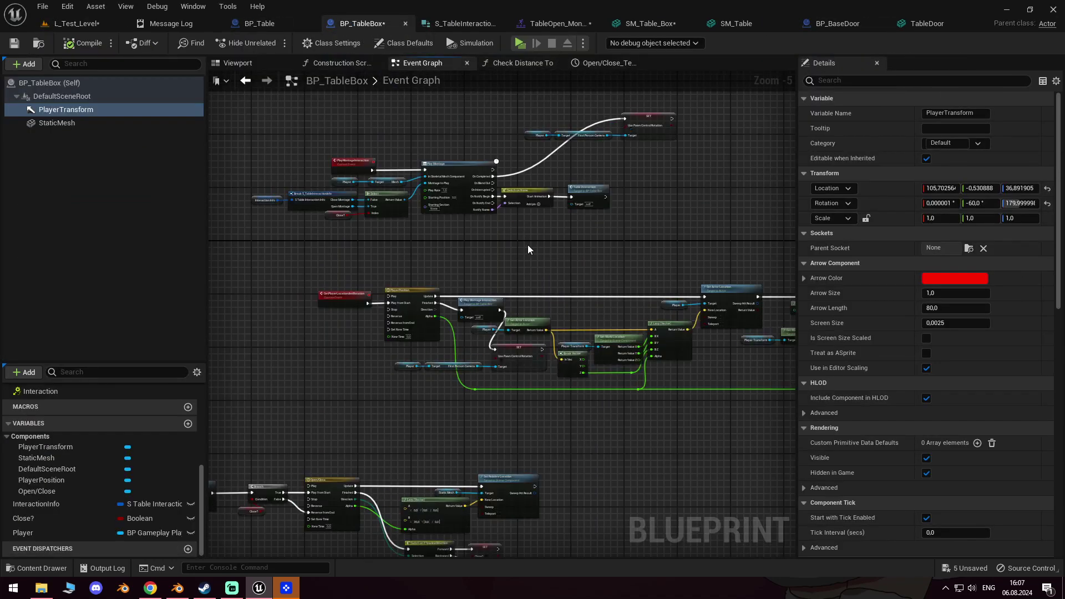
scroll(582, 180, "up", 2)
right_click_drag(530, 165, 531, 200)
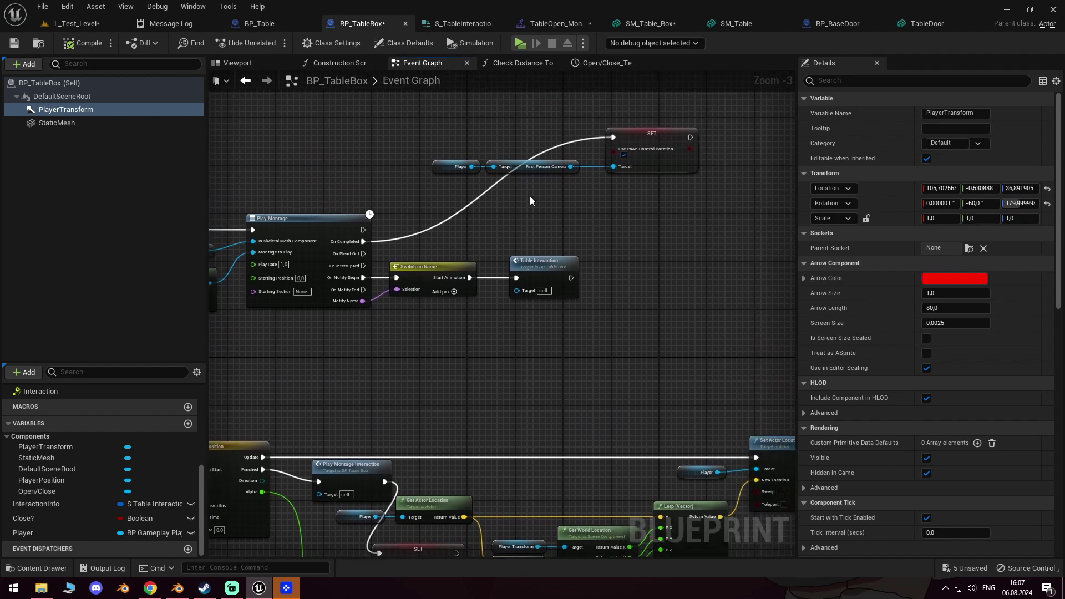
left_click_drag(660, 134, 802, 244)
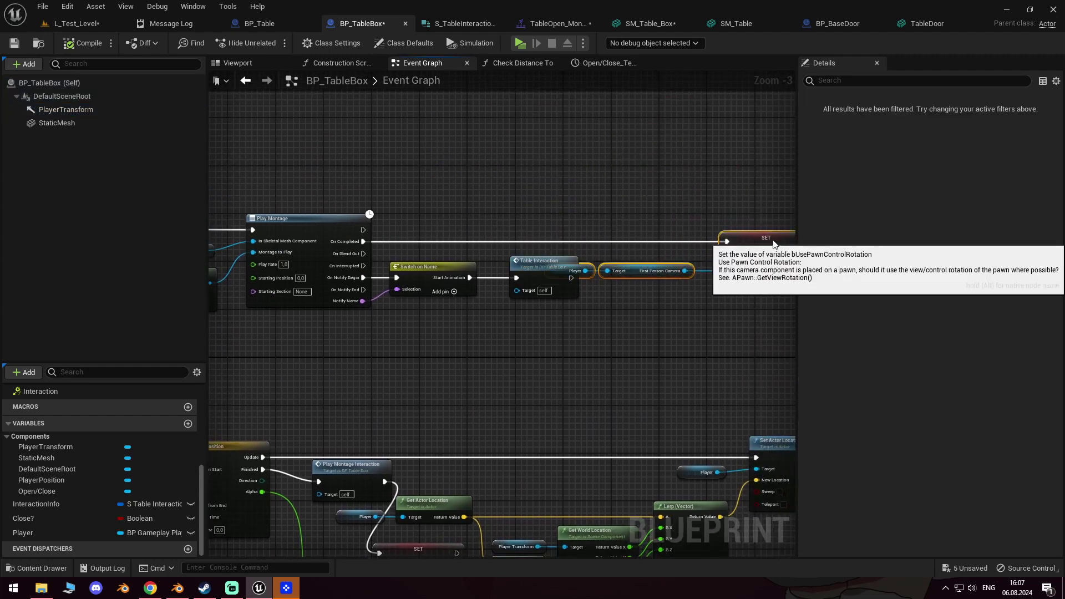
right_click_drag(466, 202, 587, 218)
scroll(447, 231, "up", 3)
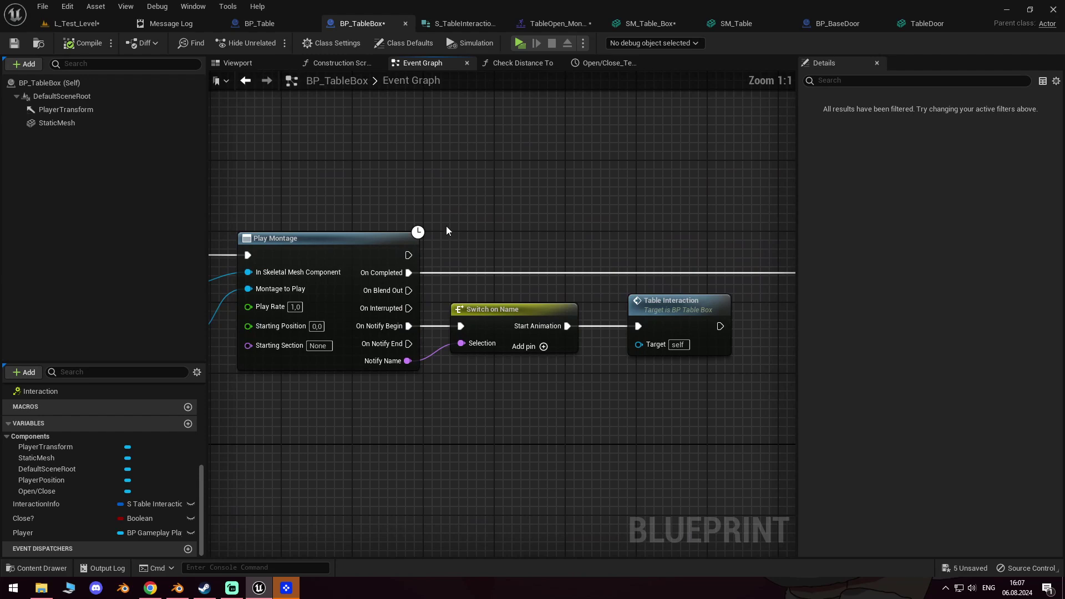
Step: Add Get Player Controller and wire its Return Value into a new Set Ignore Look Input node
right_click(334, 125)
type("get player contr")
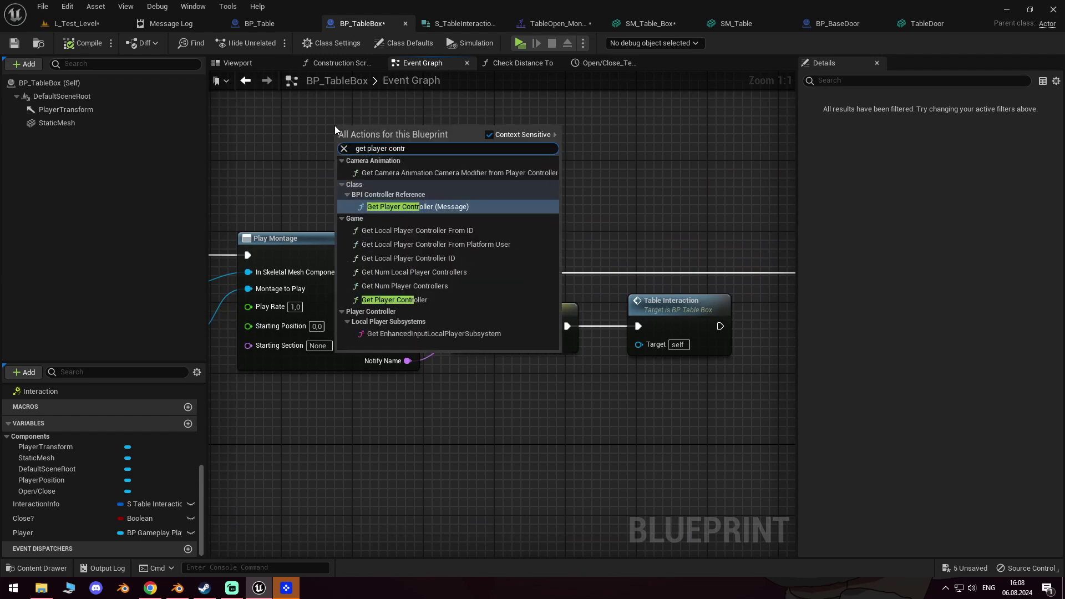
key("Escape")
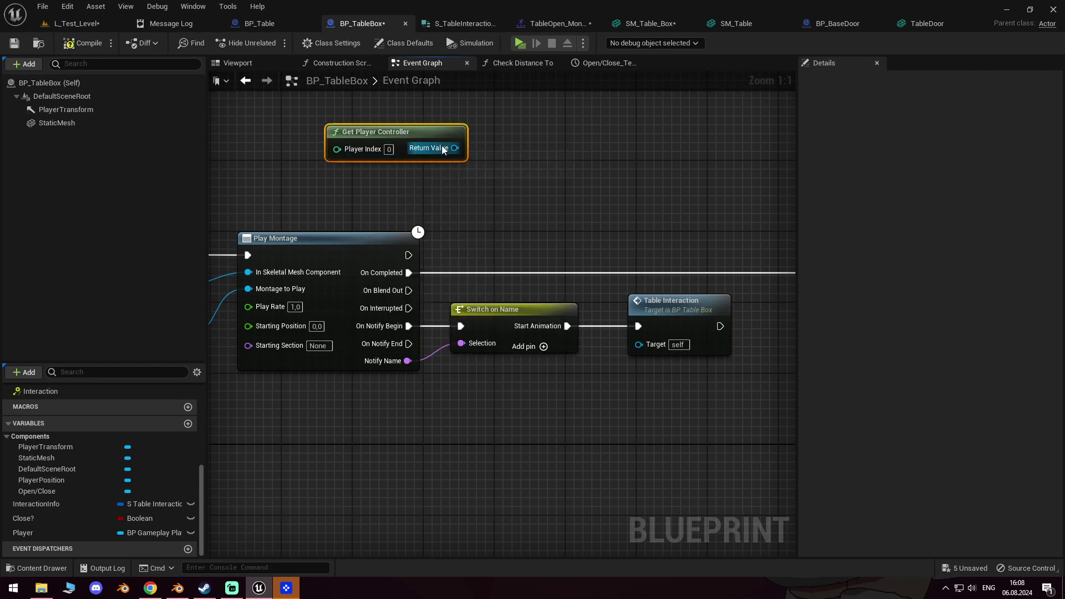
left_click_drag(455, 148, 541, 155)
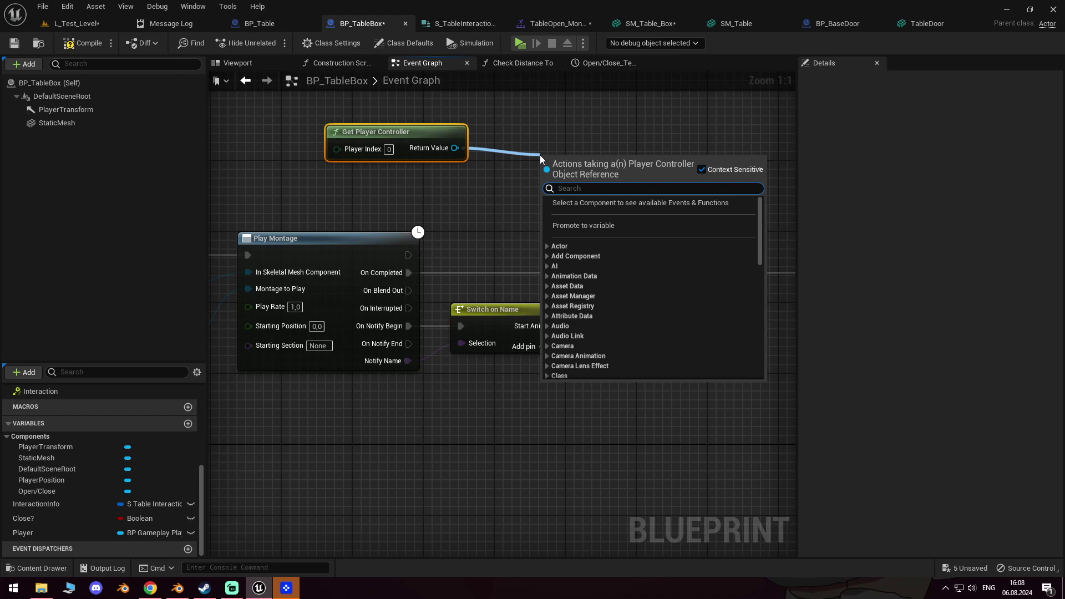
type("ignore loo")
key("Return")
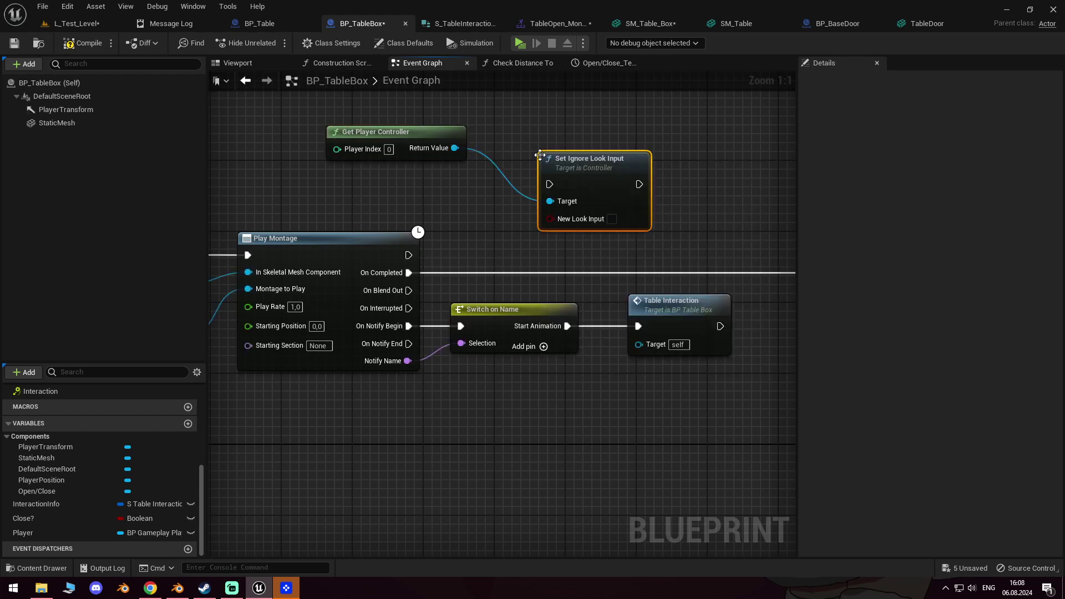
Step: Paste a copy of Get Player Controller beside the camera SET node
left_click_drag(606, 179, 603, 178)
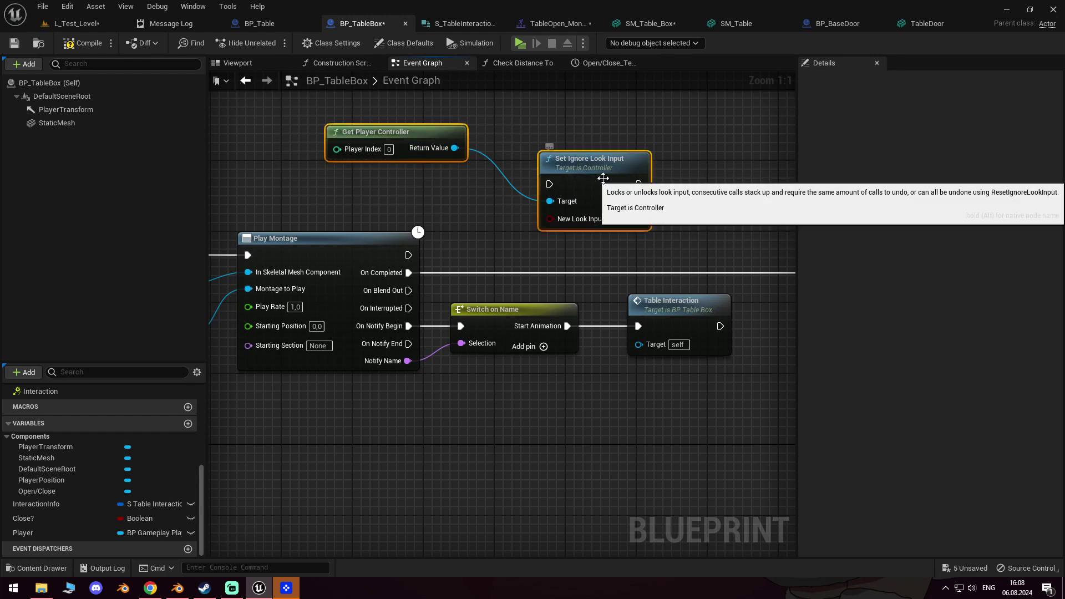
scroll(594, 178, "down", 1)
scroll(613, 178, "down", 2)
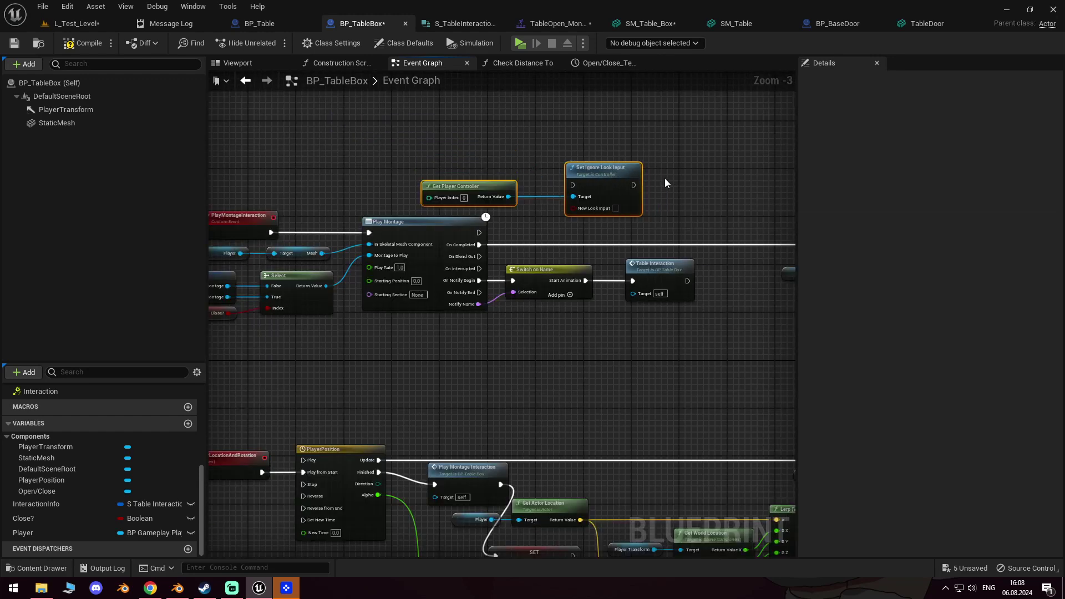
right_click_drag(616, 190, 458, 183)
left_click(325, 172)
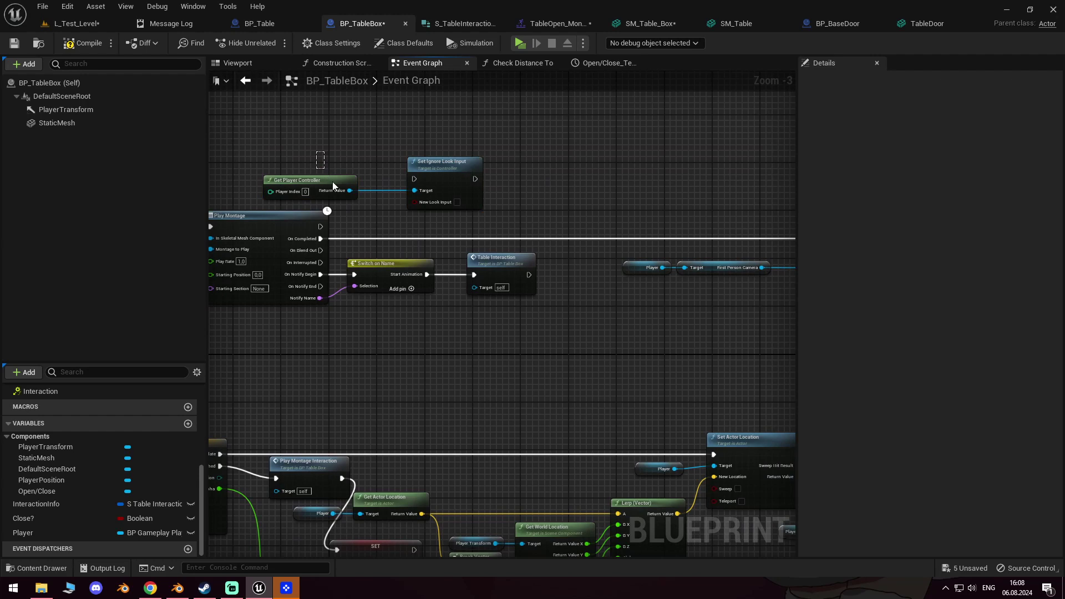
right_click_drag(671, 199, 505, 290)
key("ctrl+v")
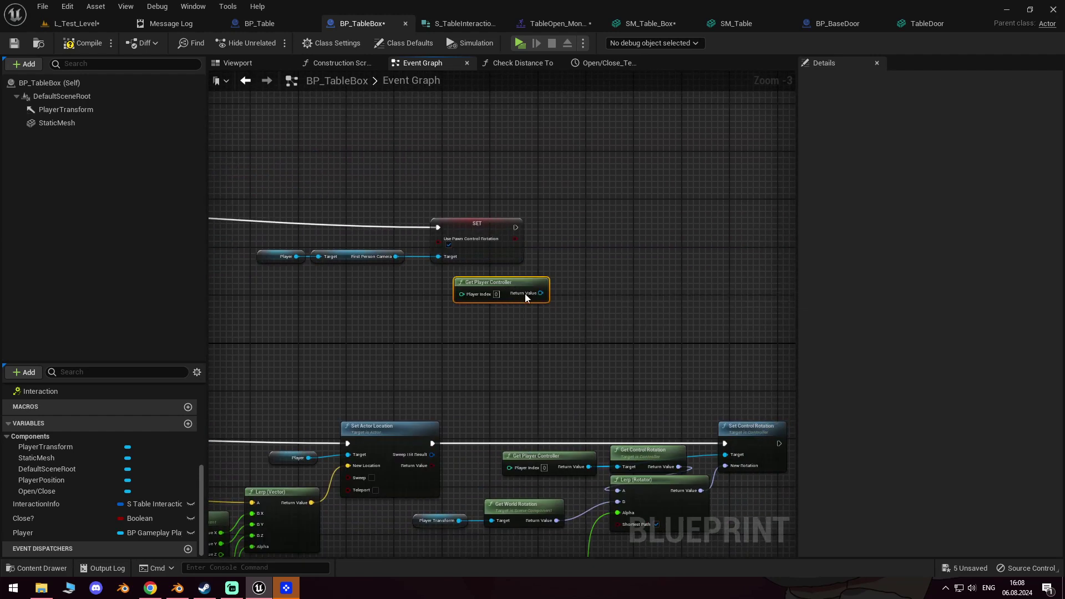
Step: Add Reset Ignore Look Input from the controller and place it after the SET node
left_click_drag(540, 292, 580, 276)
type("reset")
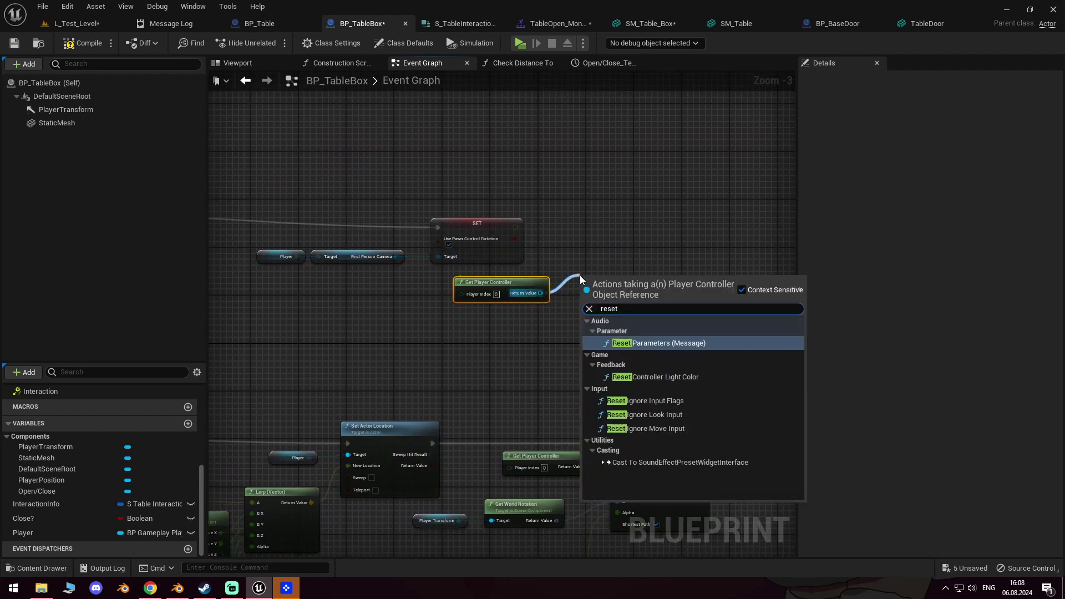
type(" ignore")
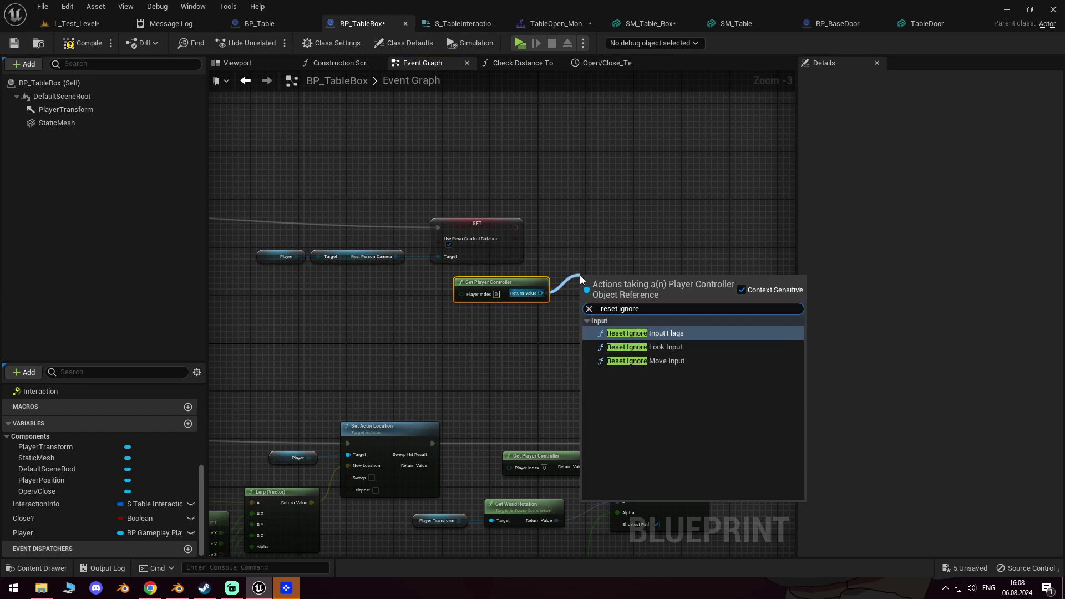
key("Down")
key("Return")
scroll(588, 307, "up", 3)
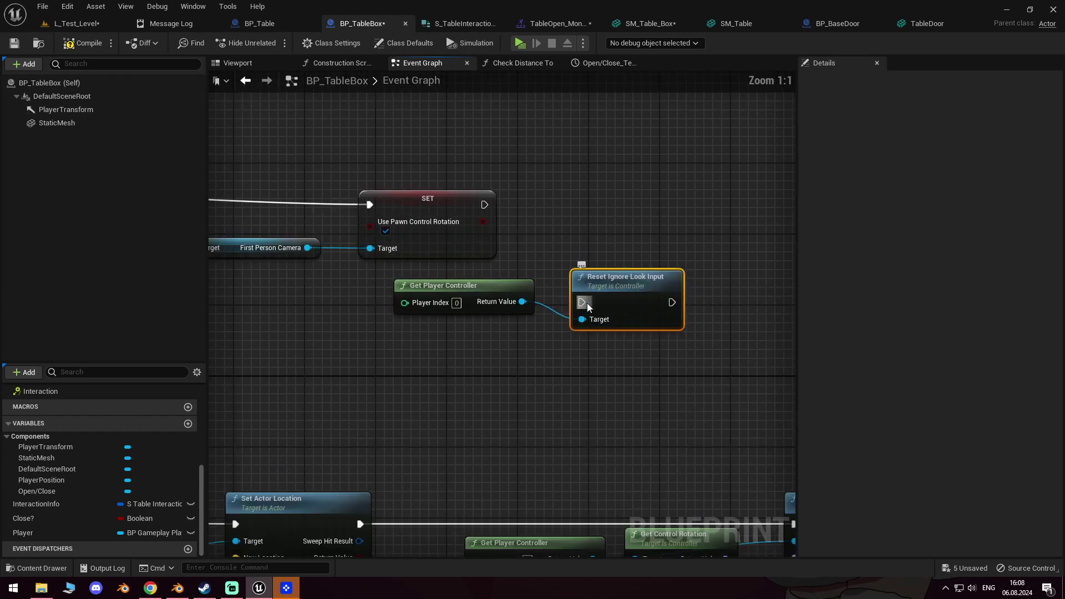
left_click_drag(610, 280, 594, 187)
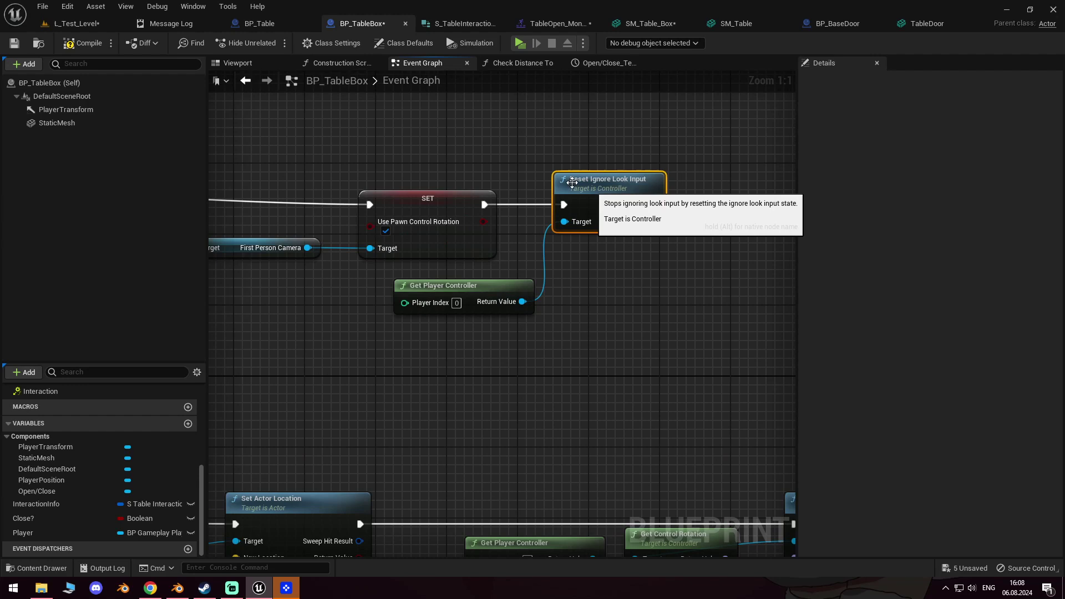
Step: Shift the two look-input nodes further left in the zoomed-out graph
scroll(594, 187, "down", 3)
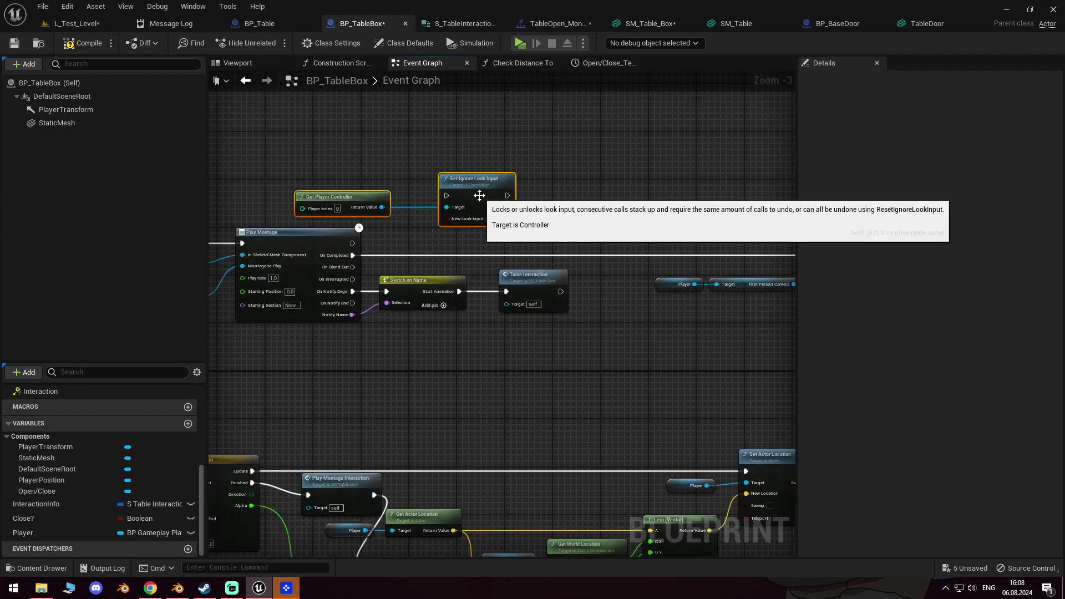
scroll(466, 194, "down", 4)
left_click_drag(477, 211, 562, 492)
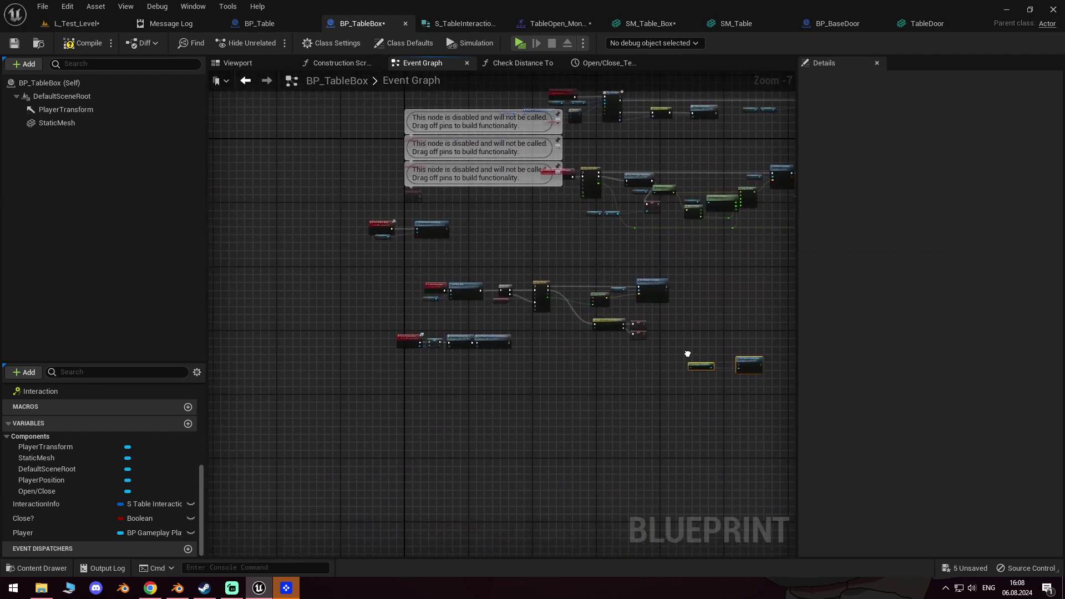
right_click_drag(562, 492, 643, 344)
mouse_move(760, 353)
left_mouse_down()
mouse_move(656, 384)
mouse_move(600, 381)
left_mouse_up()
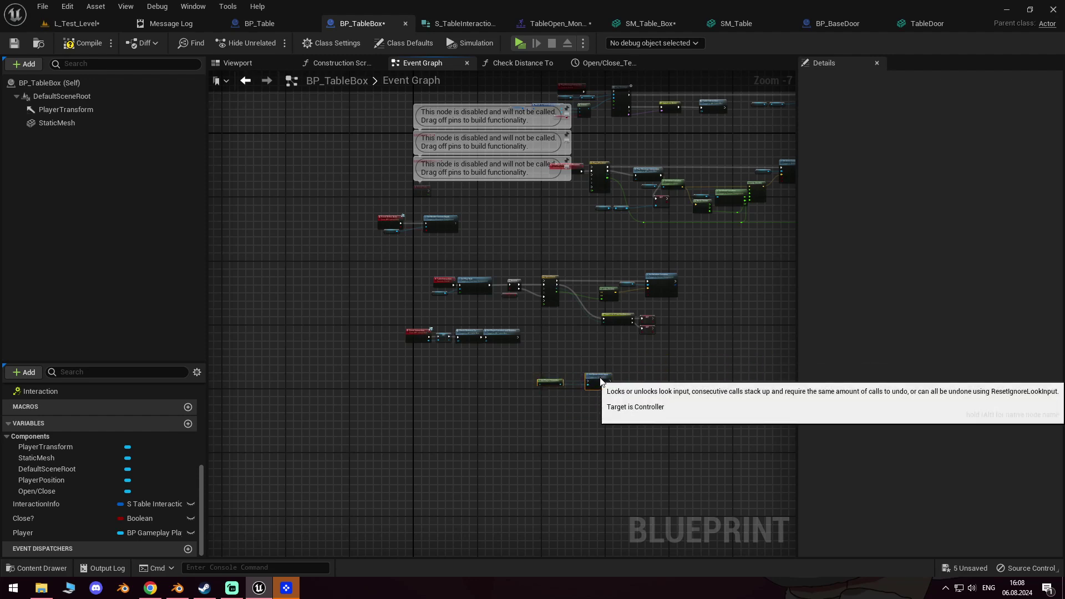
Step: Move the Get Player Controller and Set Ignore Look Input nodes below the camera SET node
scroll(597, 327, "up", 4)
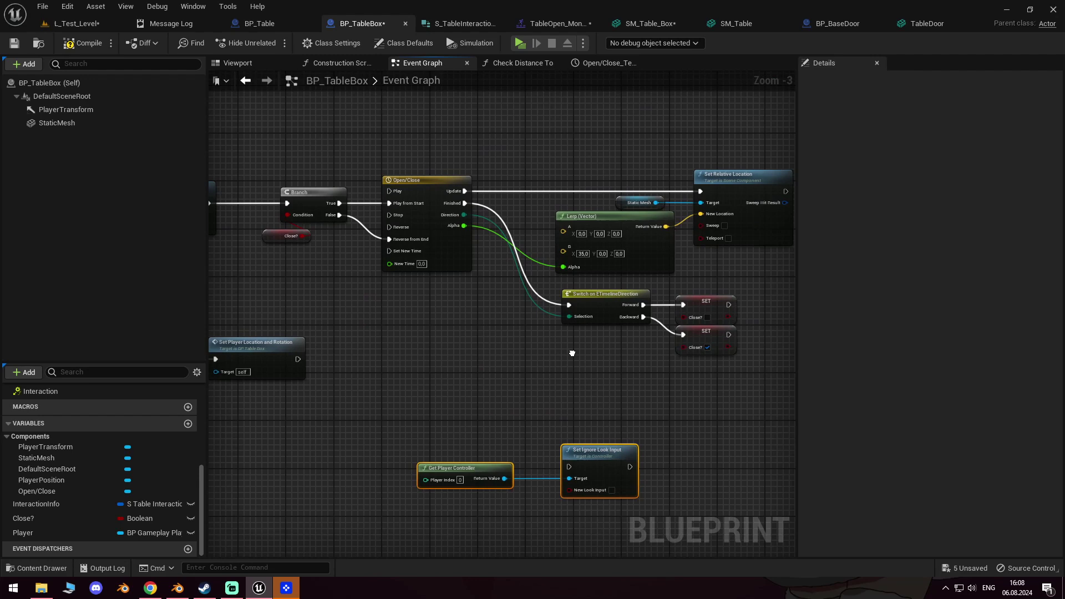
right_click_drag(615, 344, 572, 353)
scroll(573, 354, "down", 1)
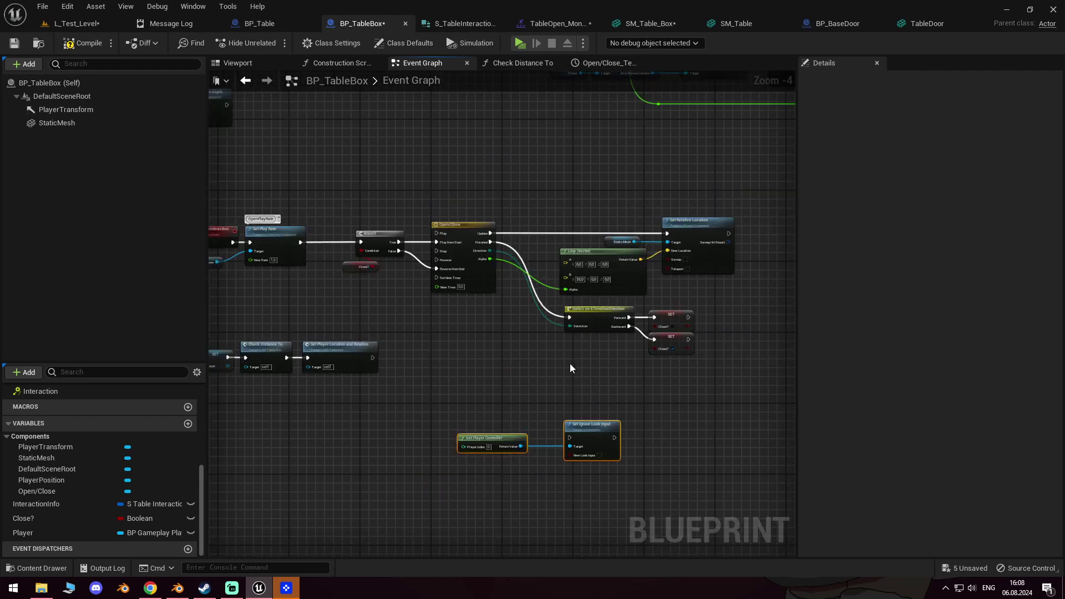
scroll(564, 364, "down", 1)
mouse_move(506, 385)
right_mouse_down()
mouse_move(398, 472)
mouse_move(362, 457)
right_mouse_up()
left_click_drag(388, 502, 633, 307)
mouse_move(633, 307)
right_mouse_down()
mouse_move(553, 304)
mouse_move(607, 343)
right_mouse_up()
left_click_drag(607, 343, 398, 305)
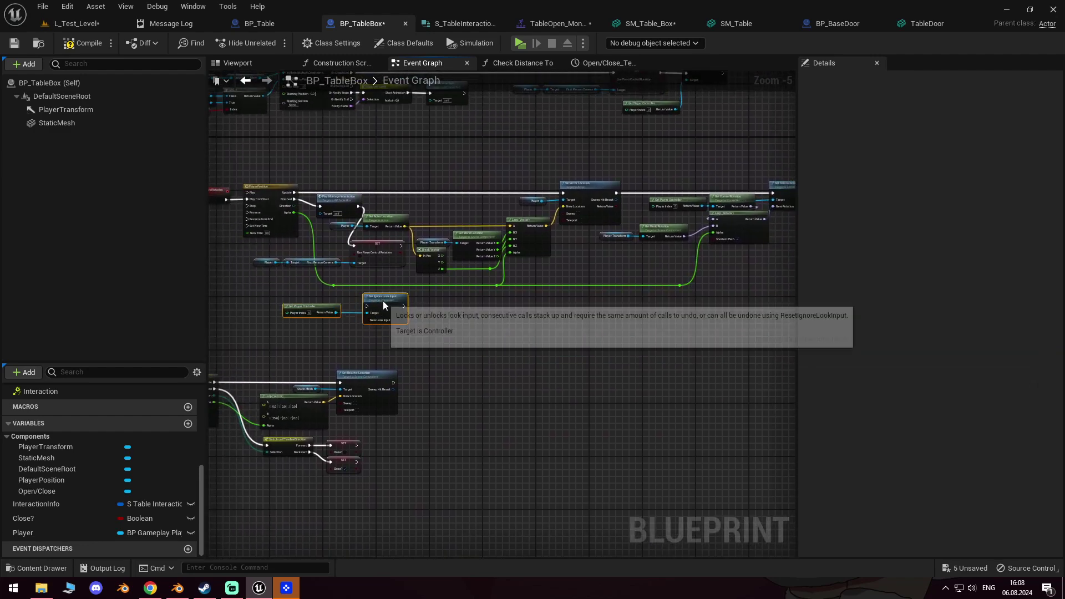
Step: Wire SET's exec output into Set Ignore Look Input and launch a playtest
scroll(397, 305, "up", 3)
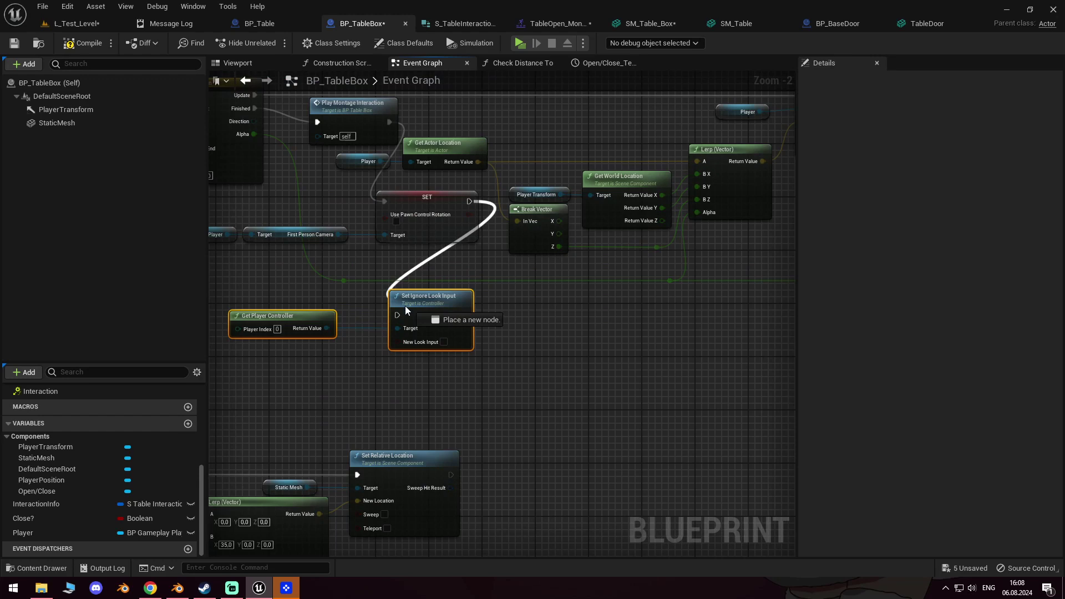
left_click_drag(401, 315, 401, 320)
right_click_drag(419, 384, 516, 401)
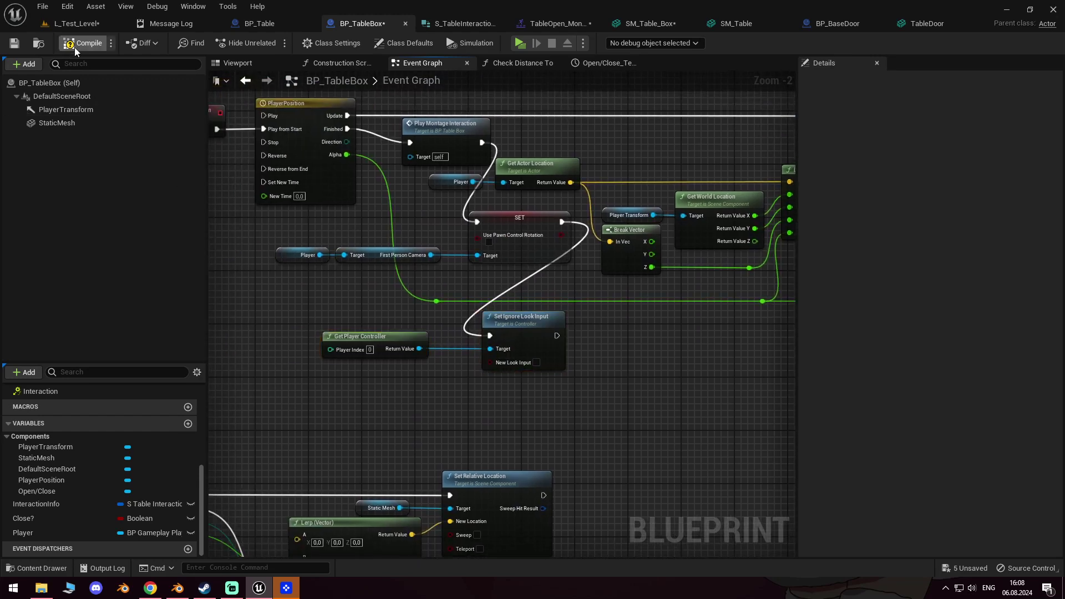
left_click(521, 44)
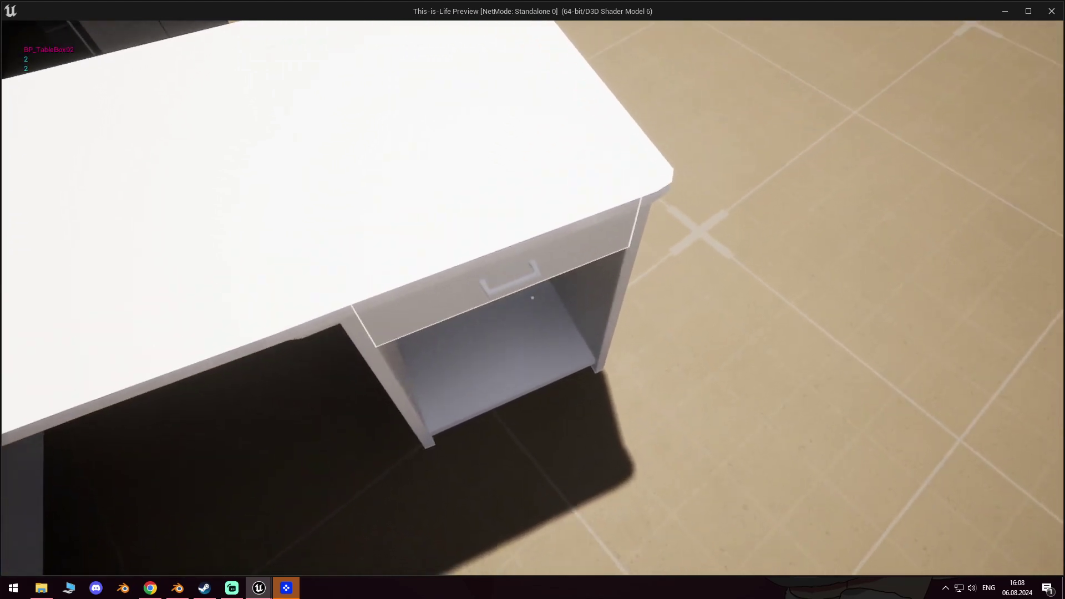
key("e")
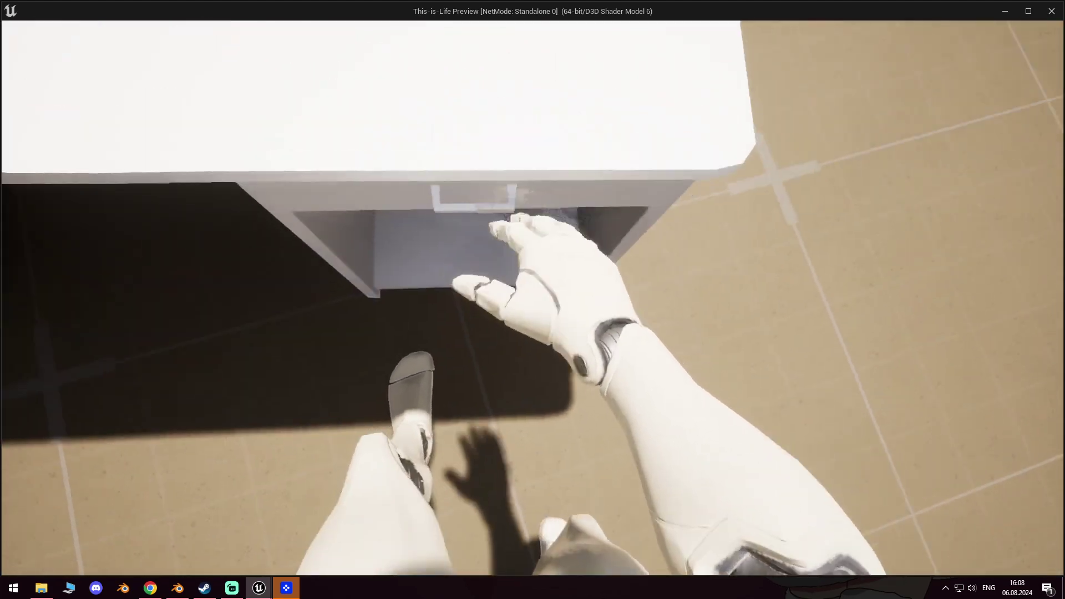
key("e")
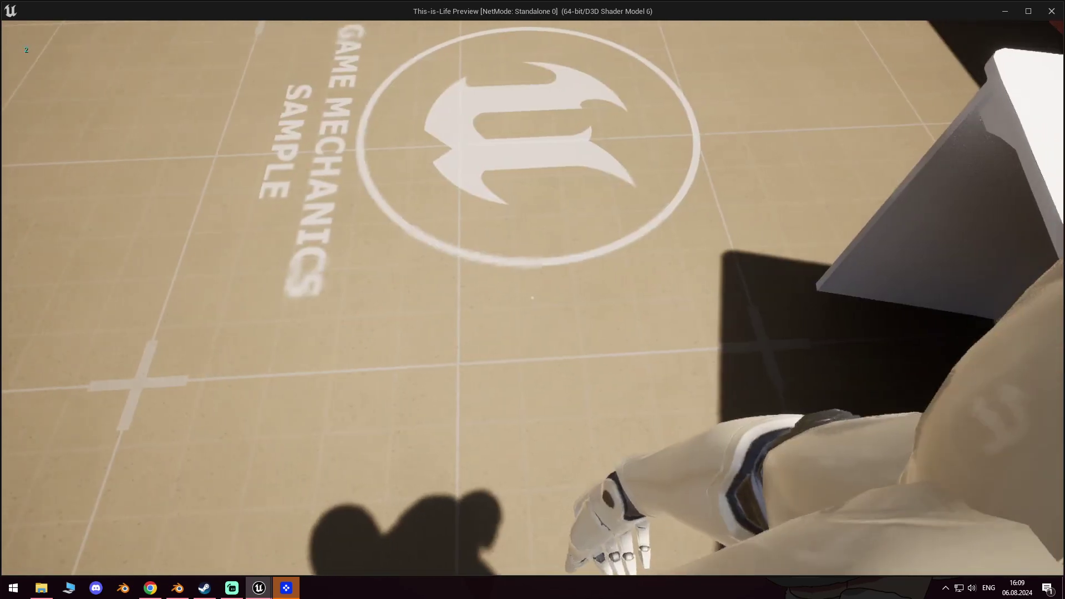
key("e")
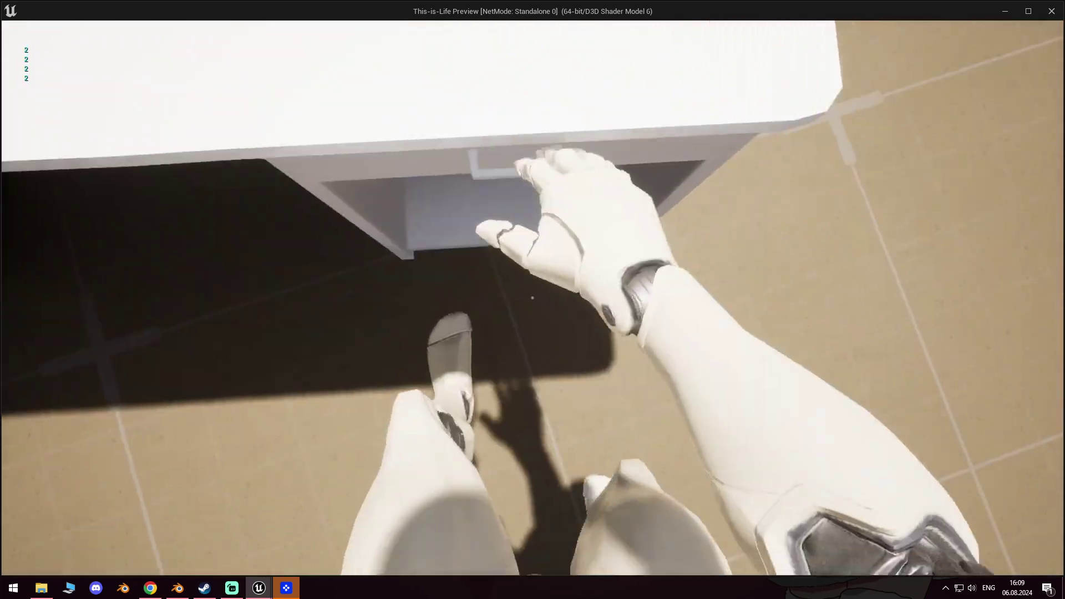
key("Escape")
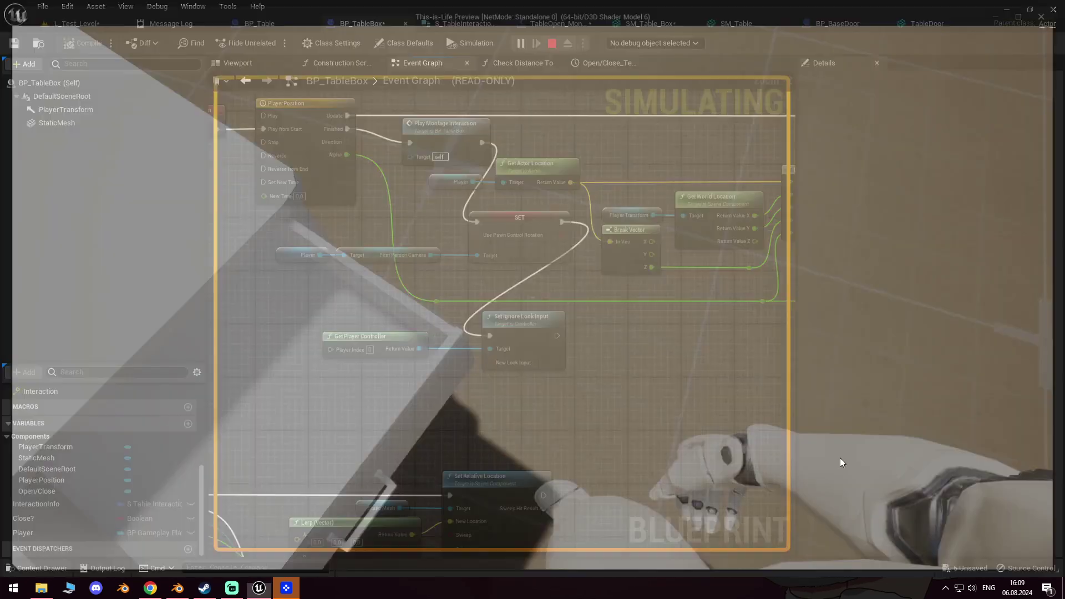
Step: Tick New Look Input on Set Ignore Look Input, then play-test opening and closing the drawer with E
left_click(536, 362)
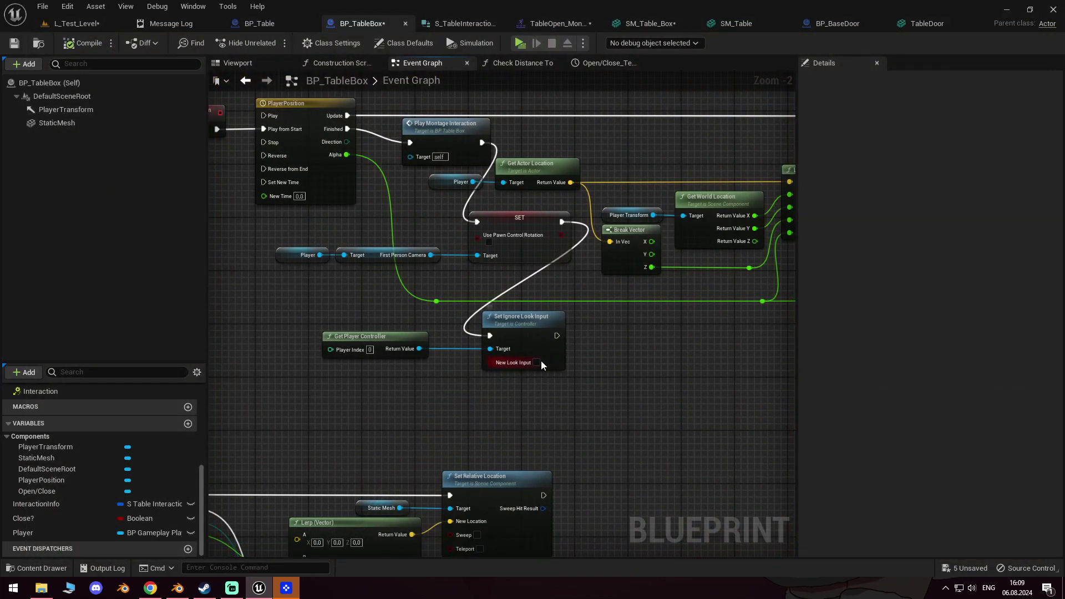
key("alt+p")
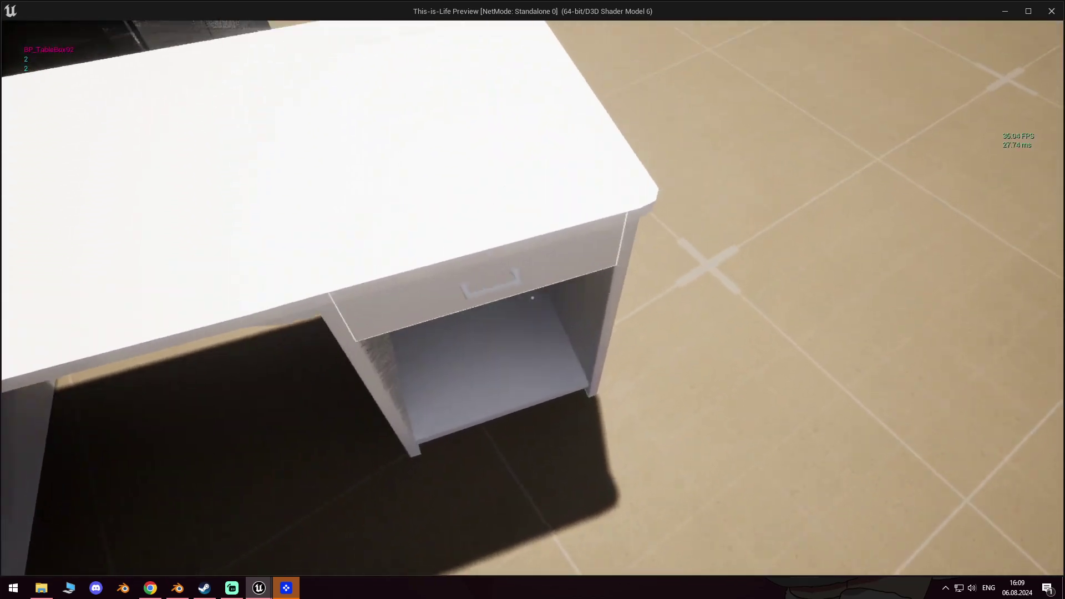
key("e")
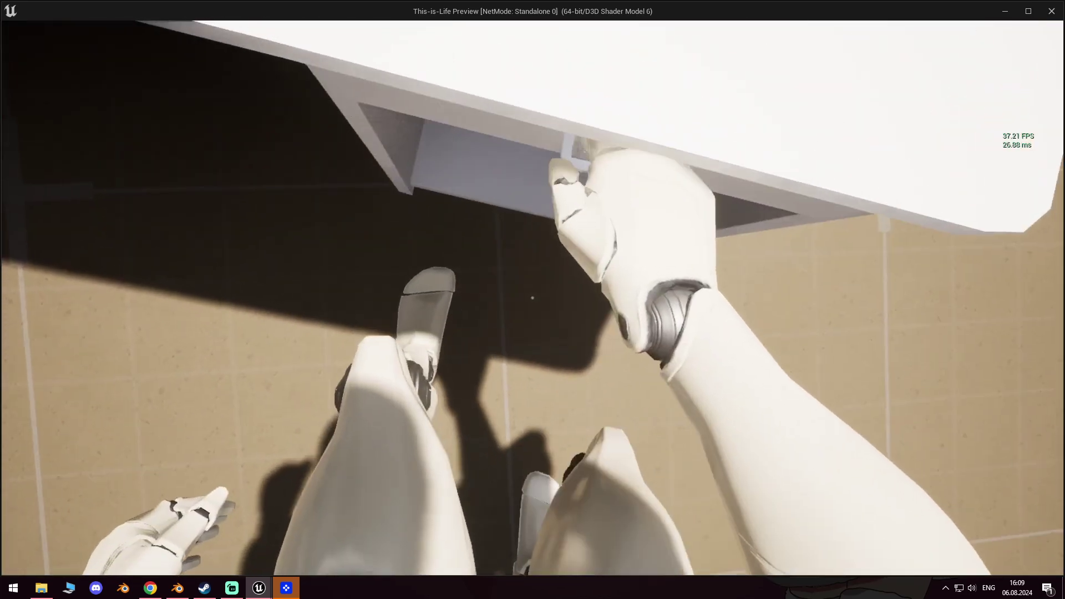
key("e")
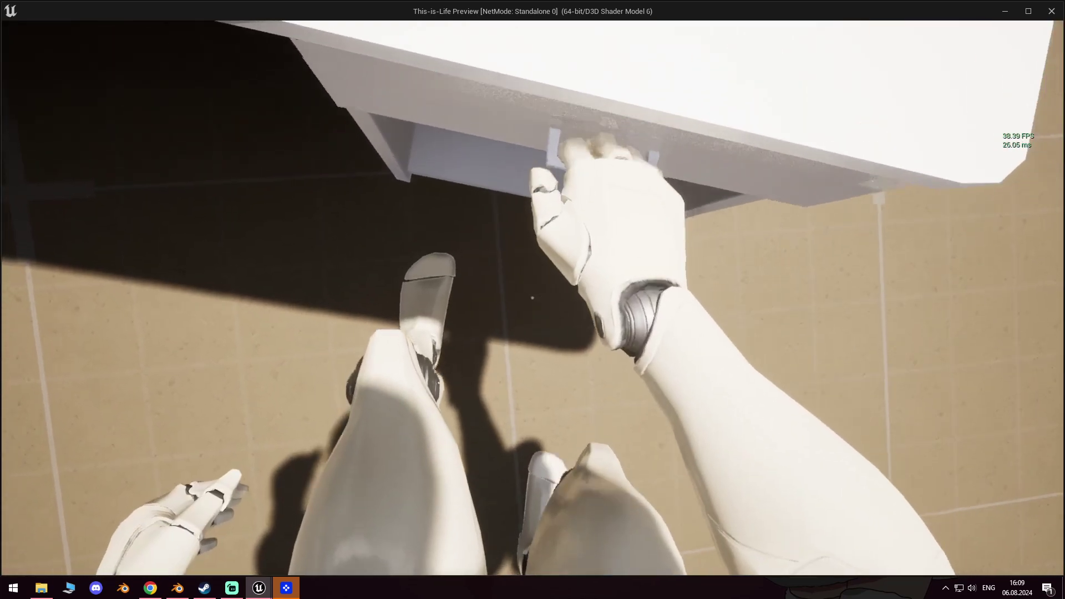
key("e")
key("e")
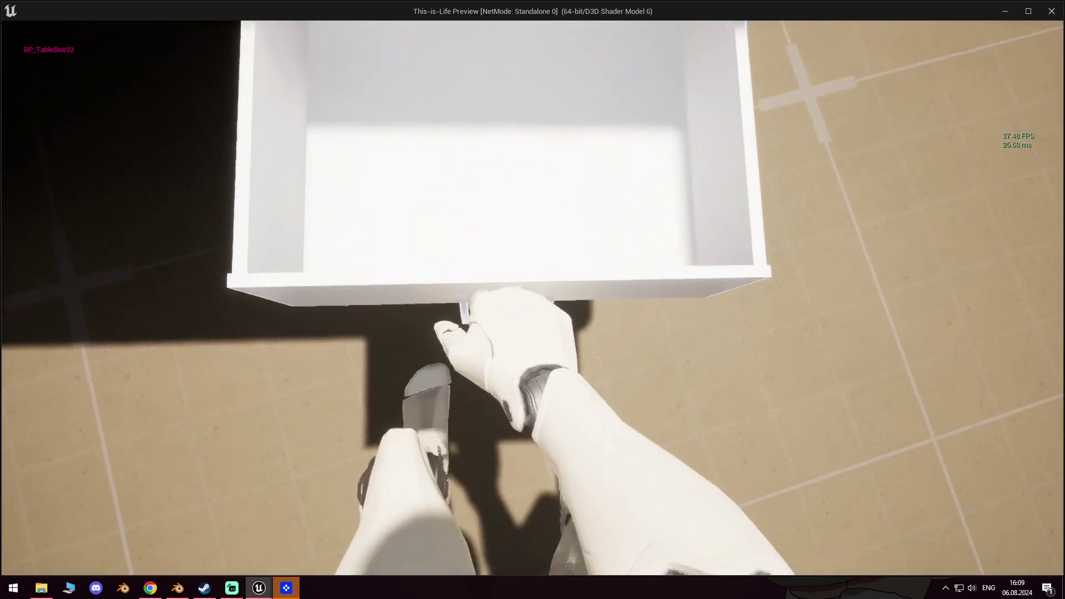
key("e")
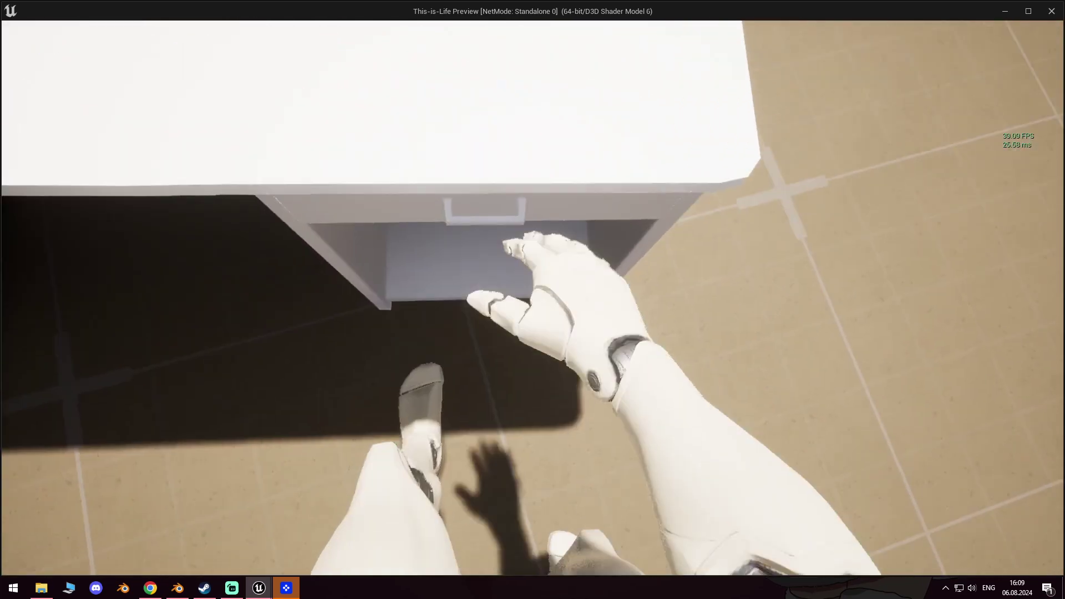